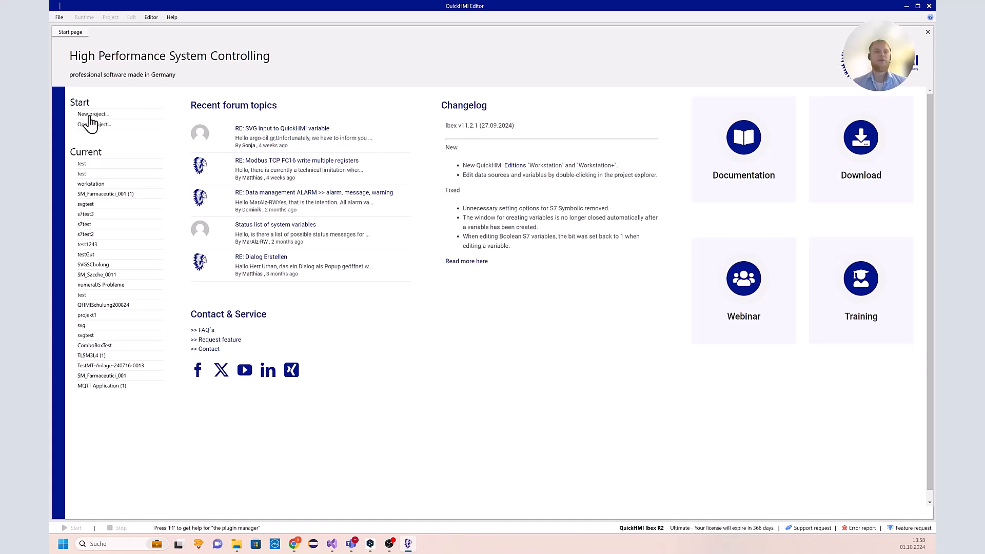
Create a new project with a first page named Example at 2560 x 1440.
click(89, 117)
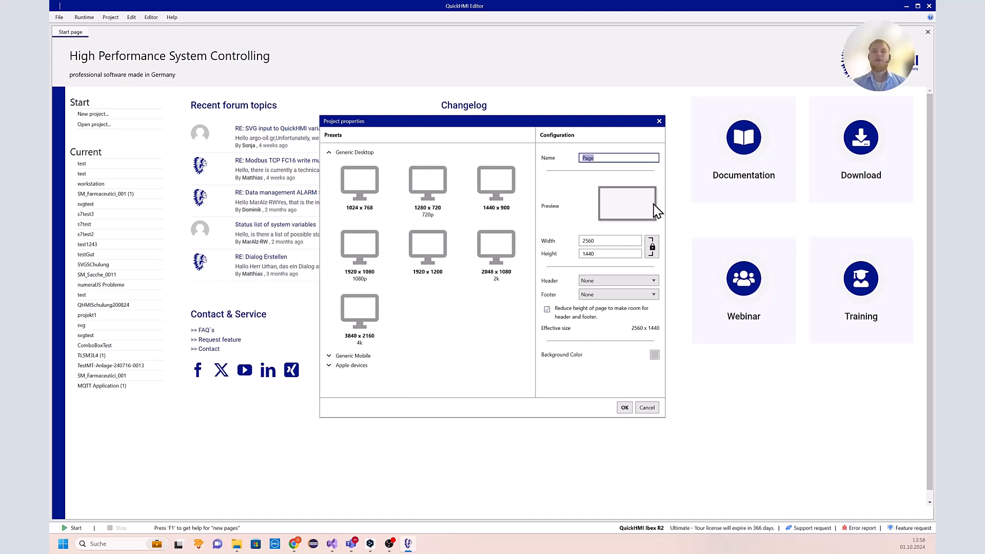
drag(599, 157, 562, 155)
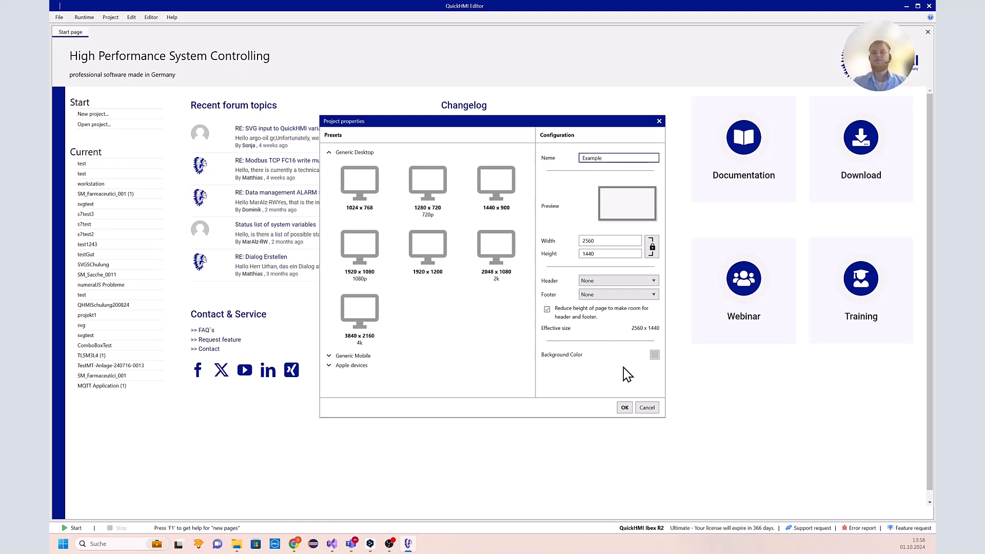
click(624, 408)
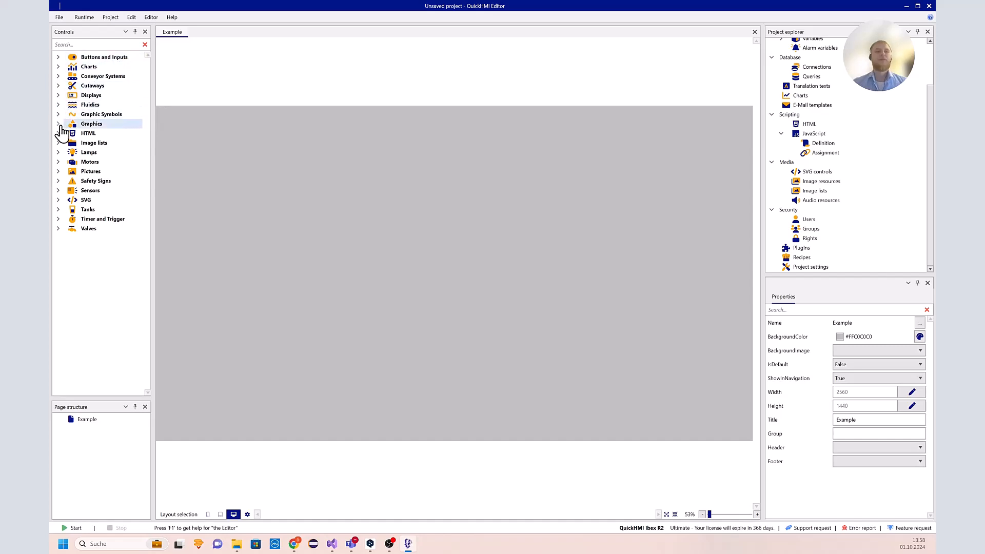
click(58, 58)
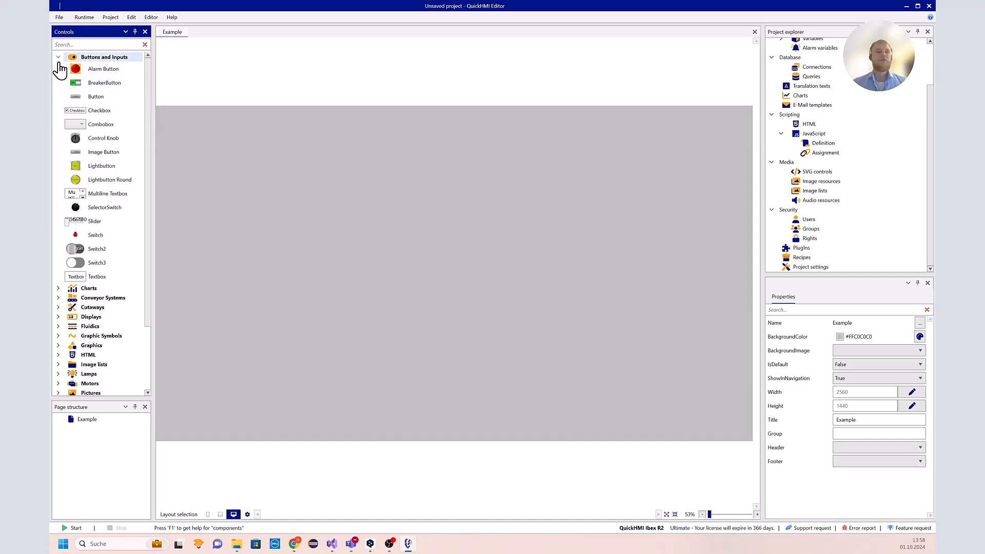
click(59, 58)
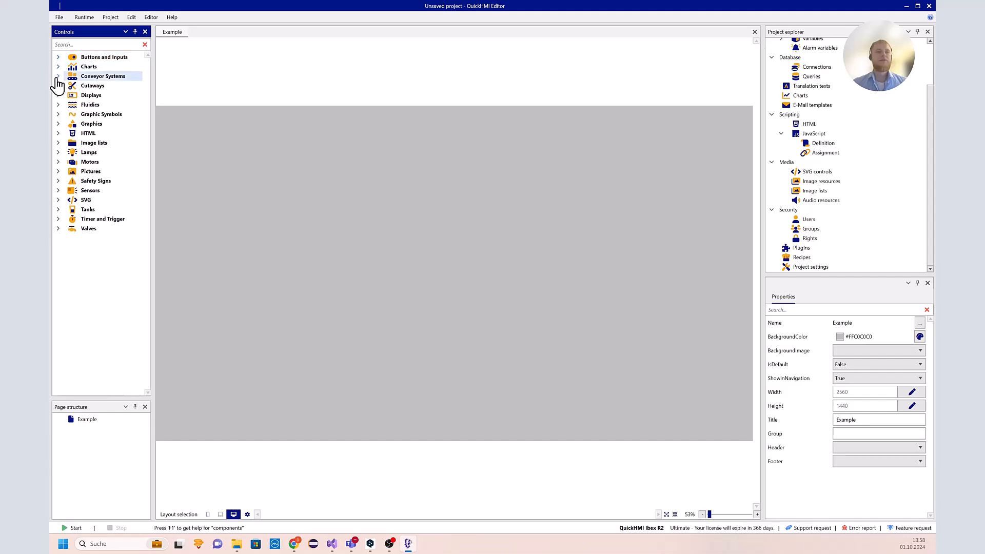
click(58, 77)
click(58, 77)
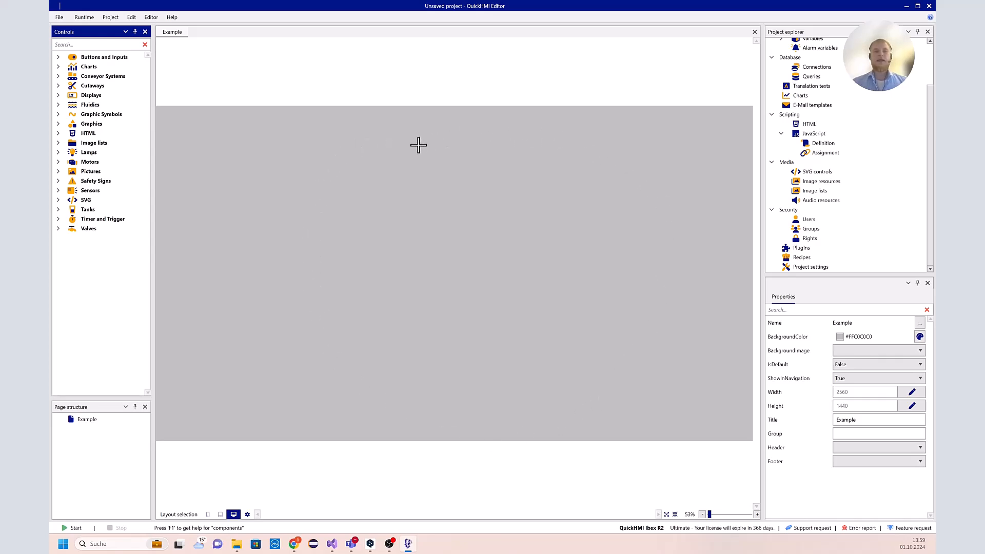
Place a Button control from the Buttons and Inputs group on the Example page at about X 694, Y 178.
click(59, 57)
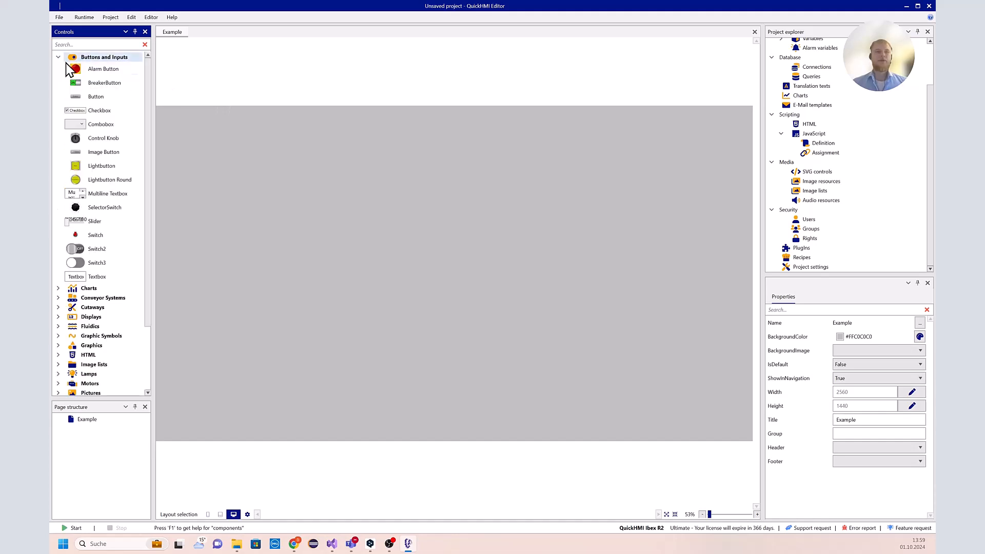
drag(92, 97, 370, 176)
drag(561, 320, 318, 148)
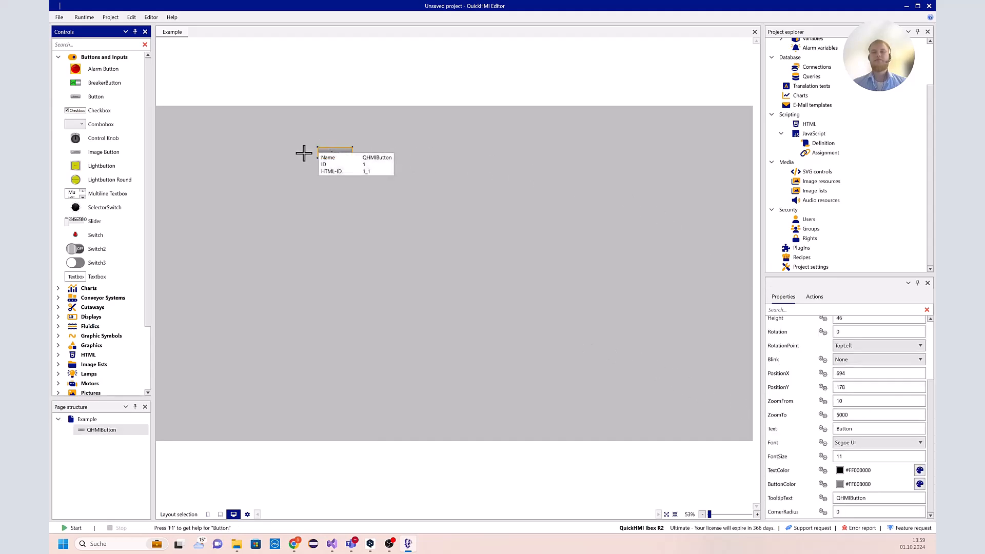
click(504, 154)
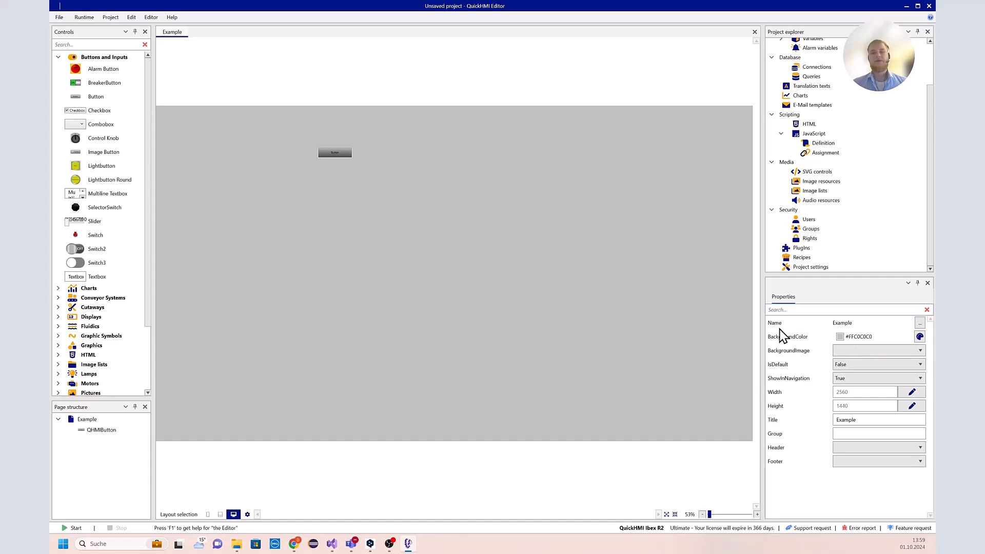
Enlarge the button to a height of about 268 and move it to the page's upper-right area at about X 2013, Y 46.
click(334, 152)
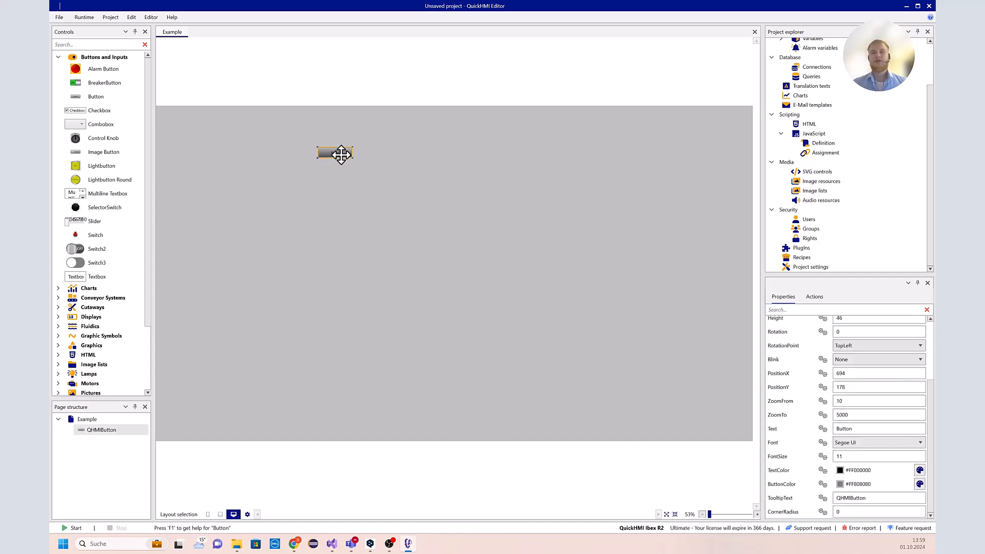
scroll(811, 384, up, 3)
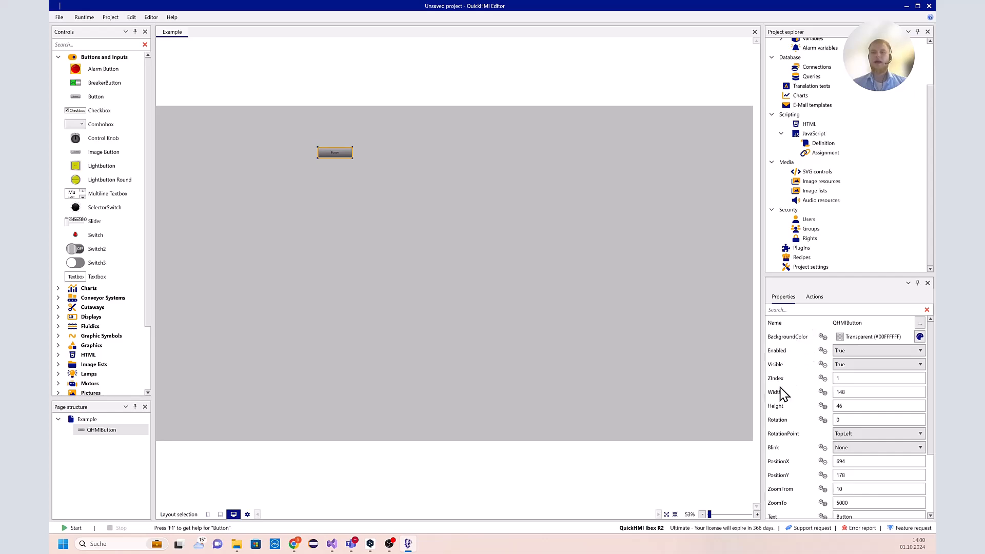
scroll(780, 478, down, 1)
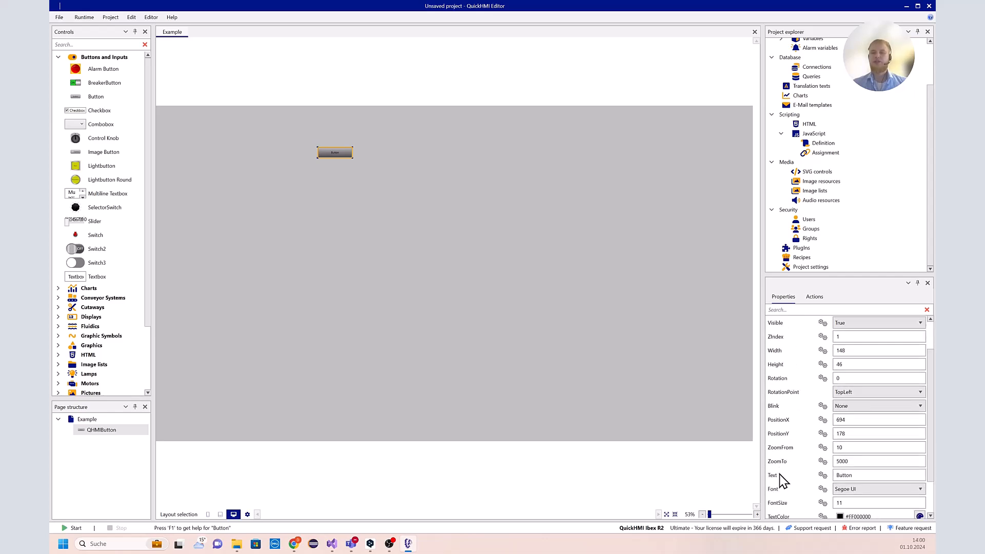
scroll(787, 477, down, 1)
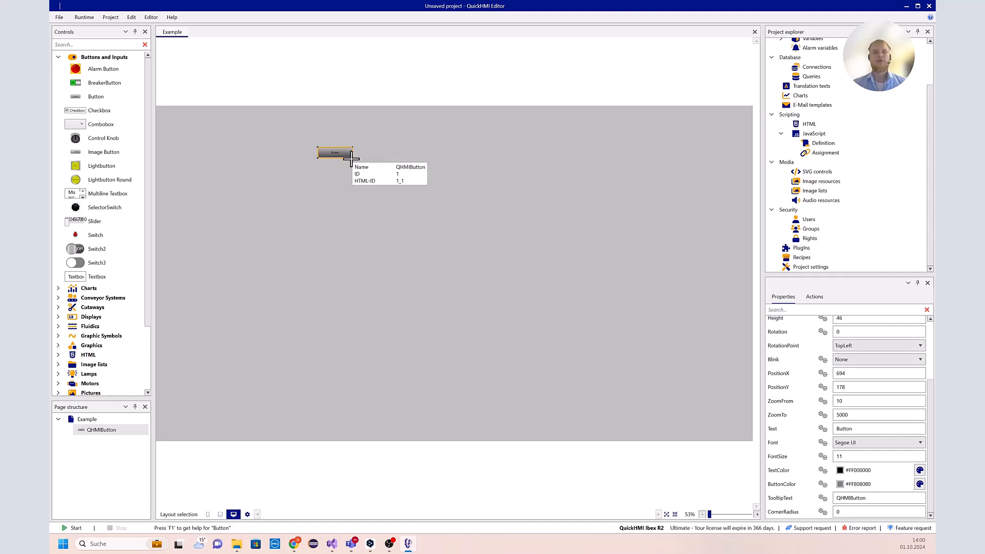
drag(353, 158, 429, 211)
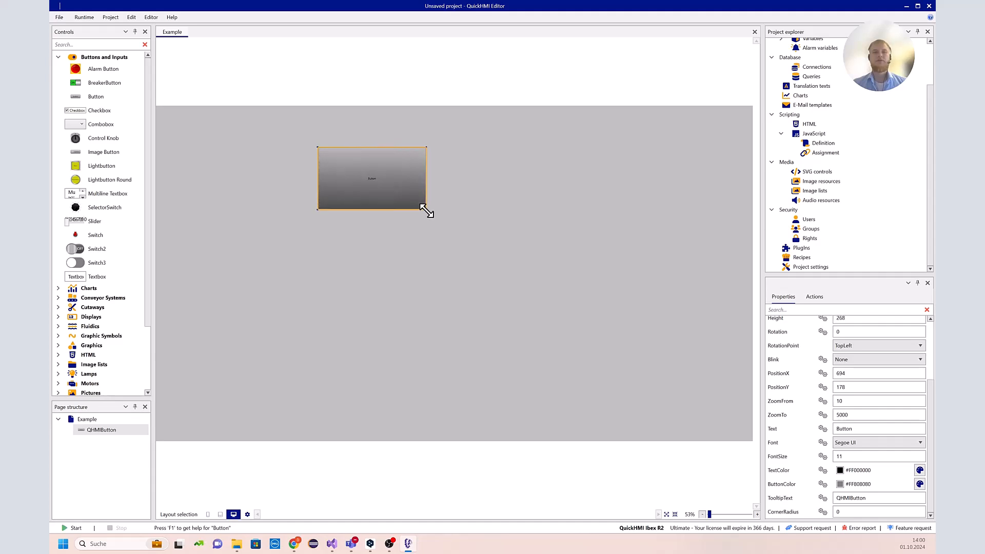
drag(374, 190, 686, 155)
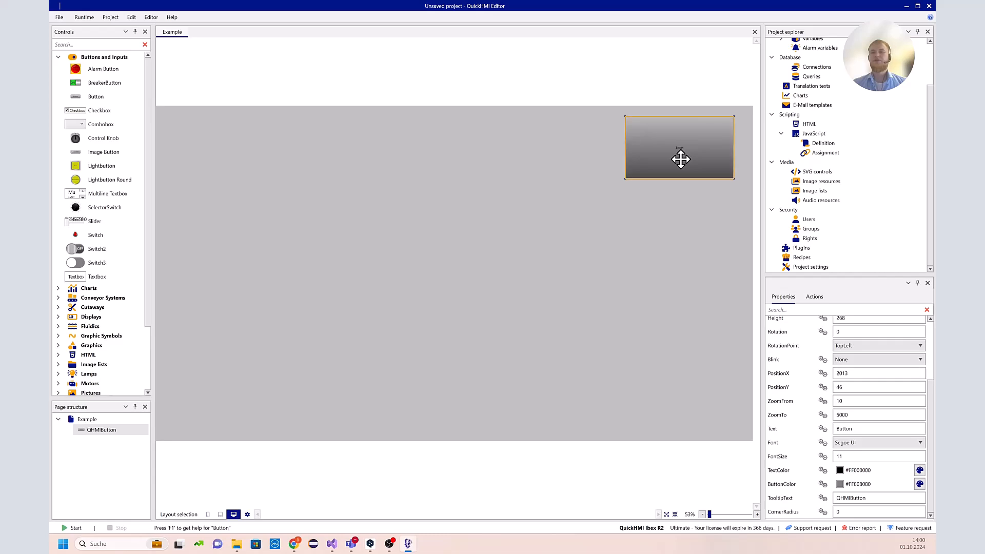
Set the button's text to Hello and its font size to 40.
click(870, 431)
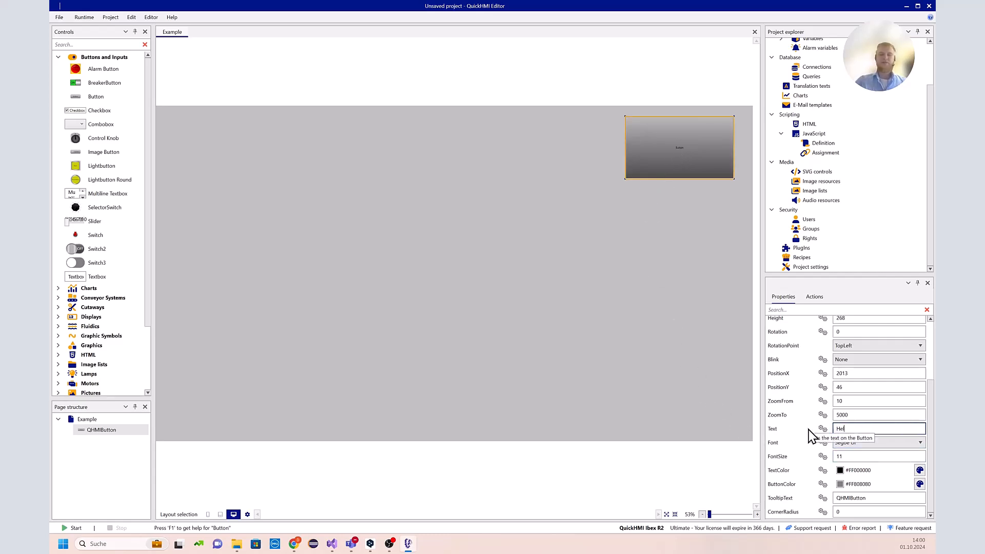
text(Hello)
click(864, 456)
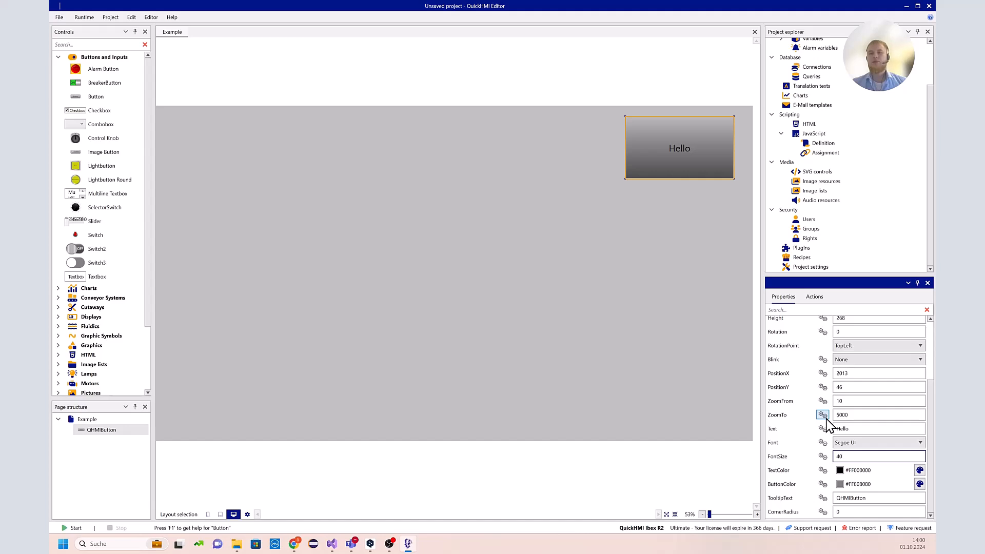
Look over the button's available actions and the HTML and Image lists control groups.
click(814, 302)
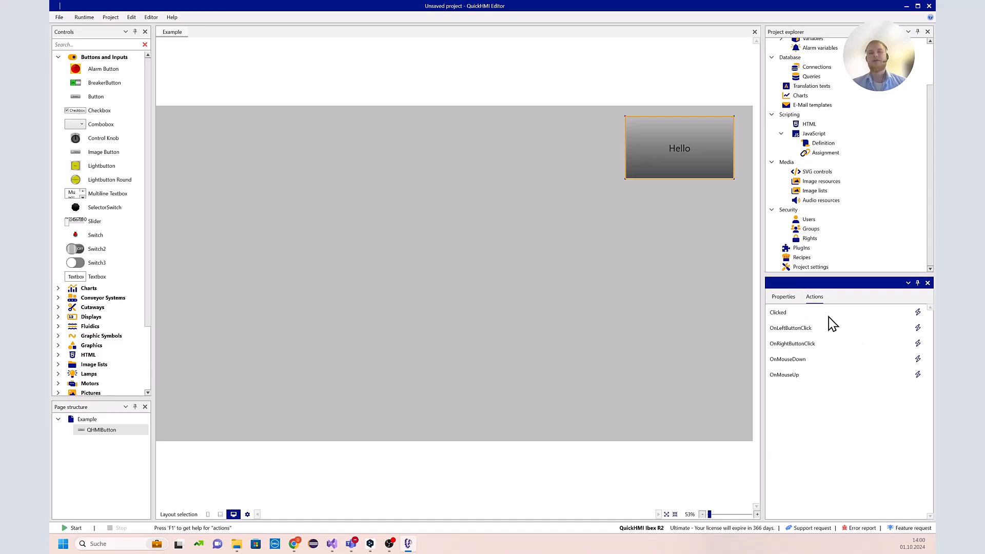
click(784, 298)
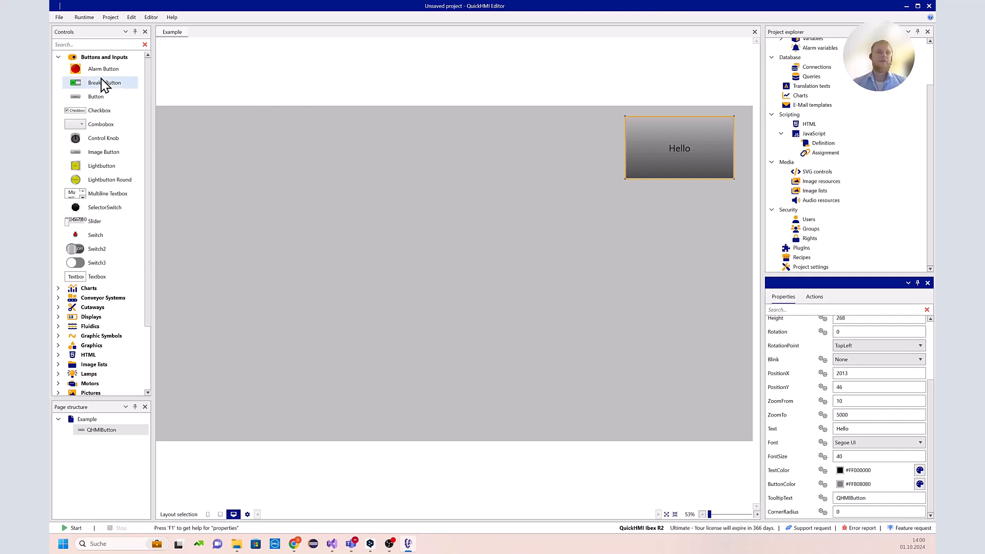
click(57, 57)
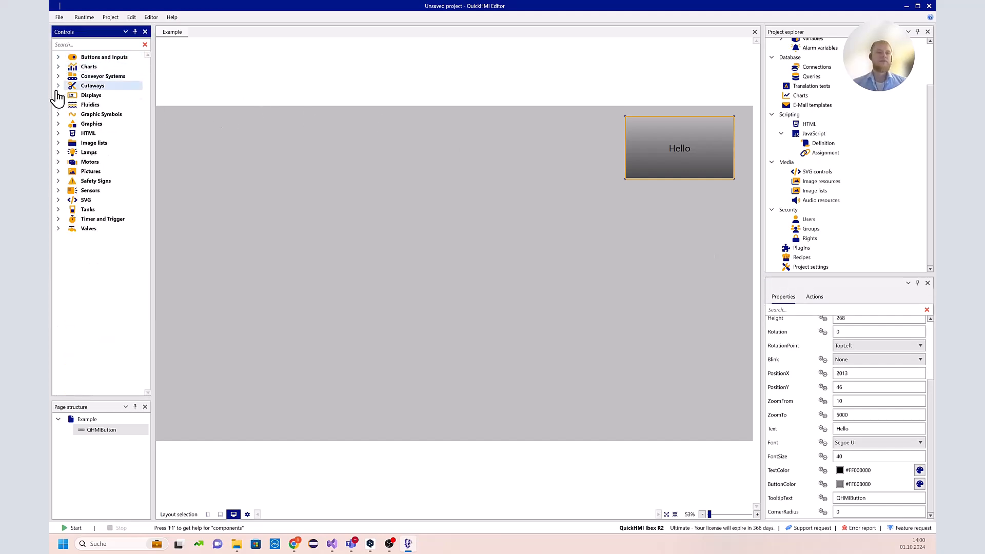
click(58, 133)
click(58, 133)
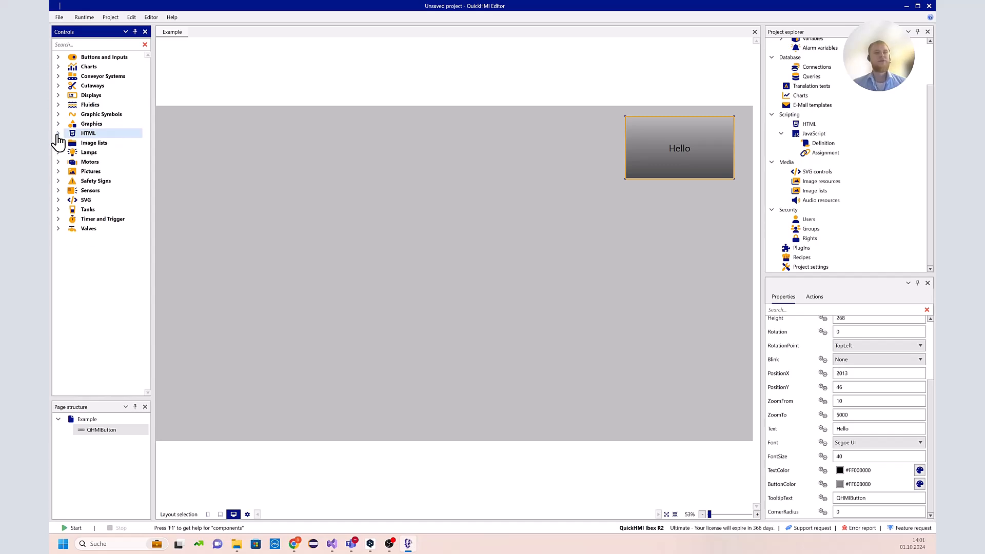
click(58, 143)
click(58, 143)
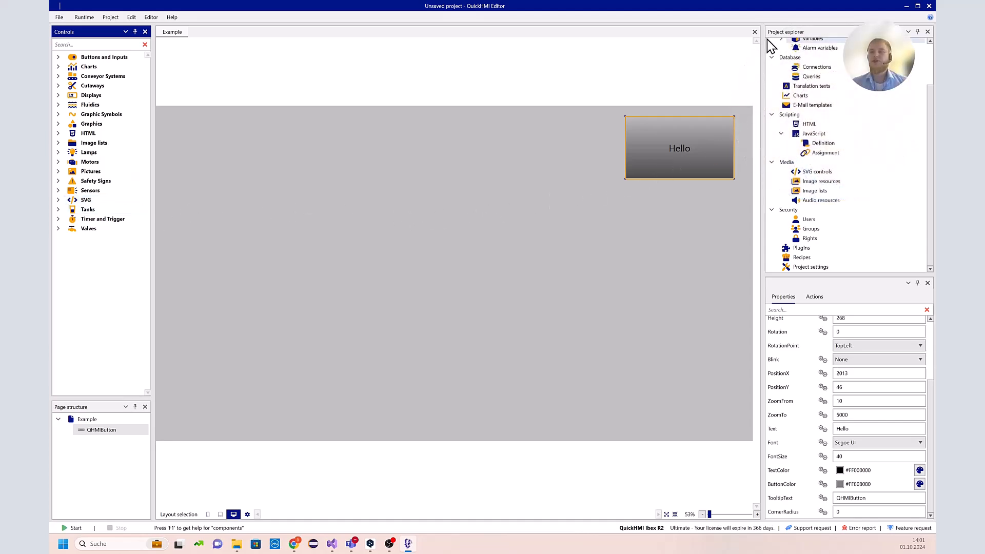
Open the project's SVG controls and examine the Barrier's SVG code, including its qhmi property block.
double_click(821, 172)
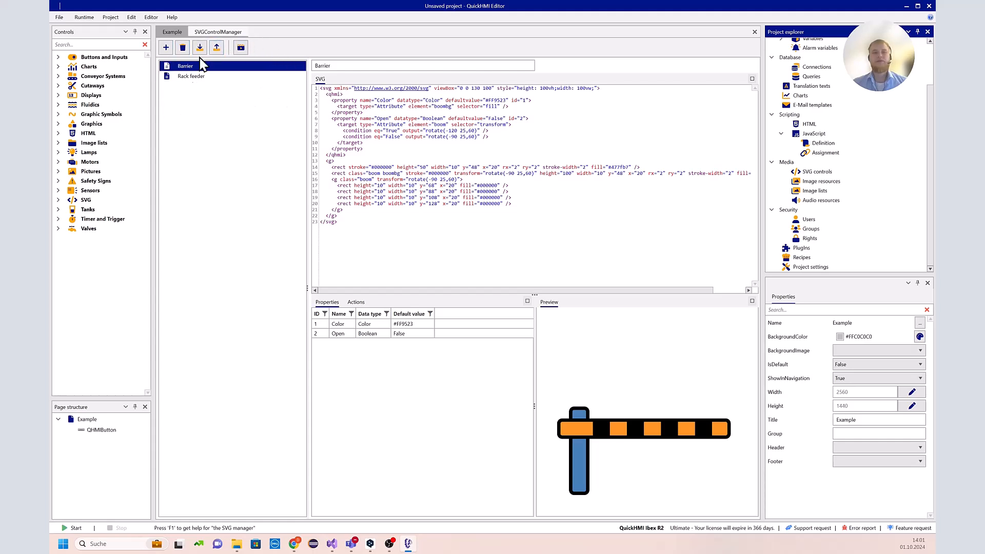
drag(343, 226, 308, 87)
click(348, 154)
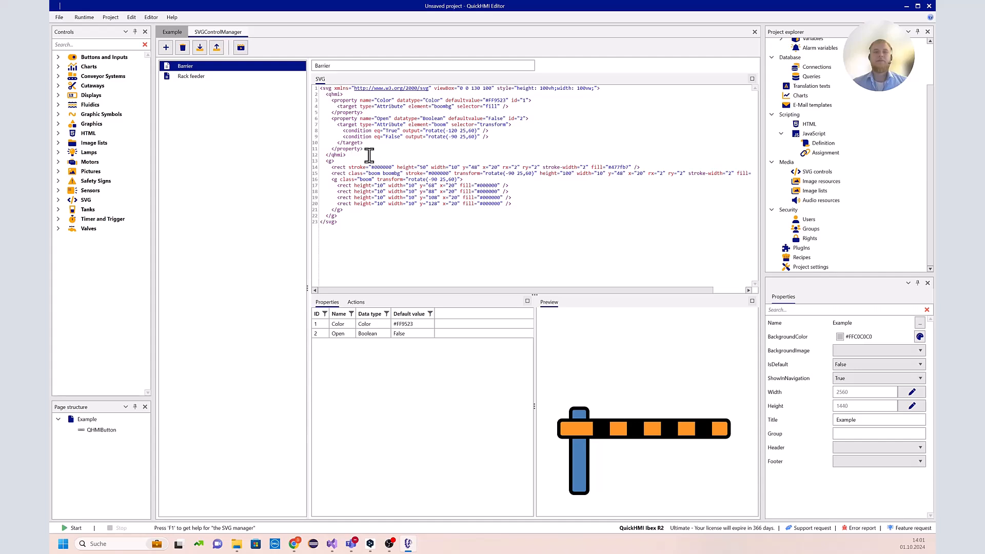
drag(370, 155, 306, 97)
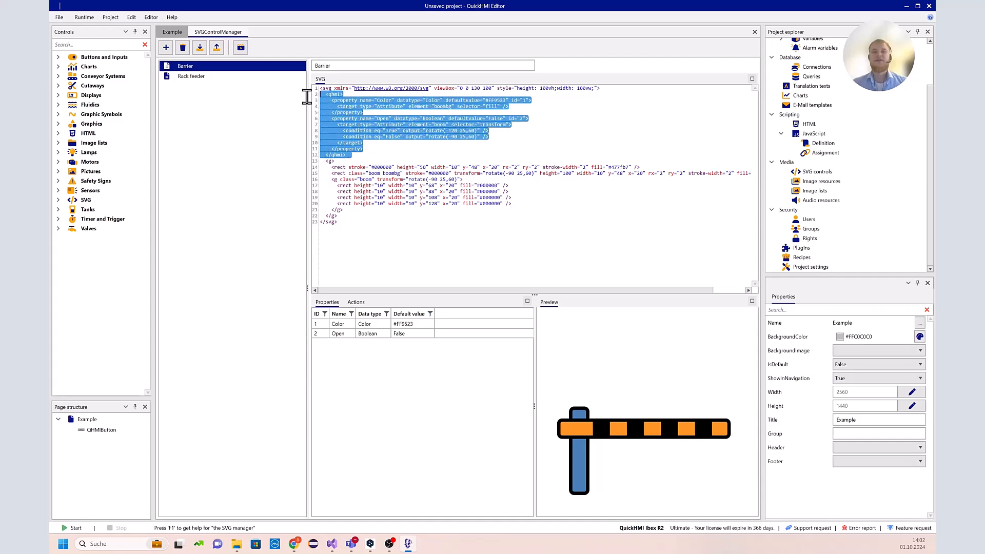
click(357, 157)
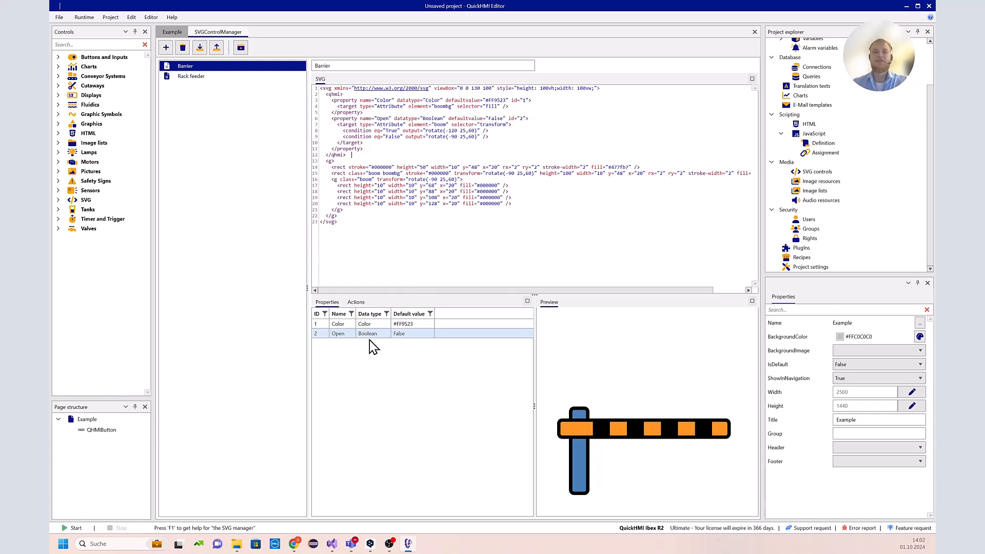
Copy and delete the qhmi block in the Barrier's SVG code, and paste it back in the same place.
drag(368, 155, 309, 96)
key(ctrl+c)
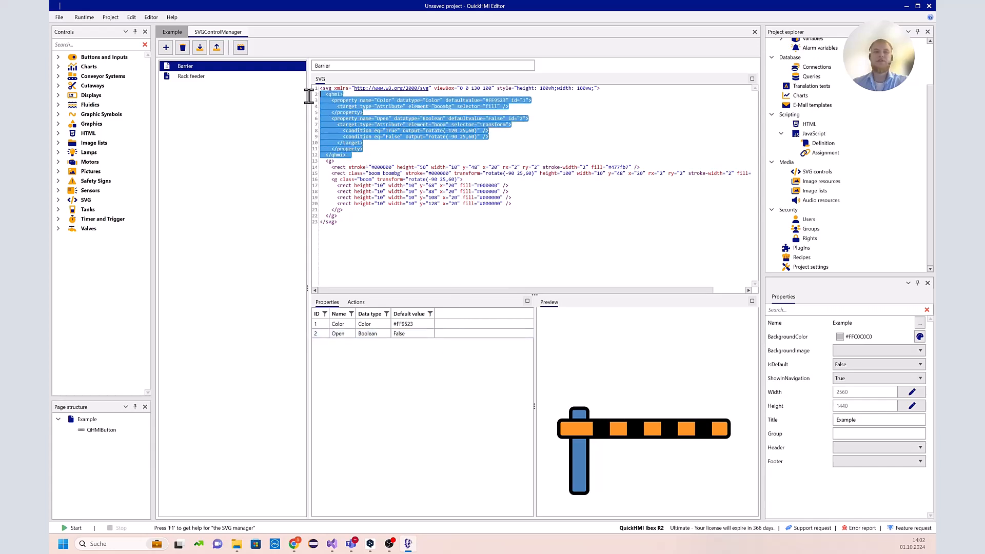
key(Delete)
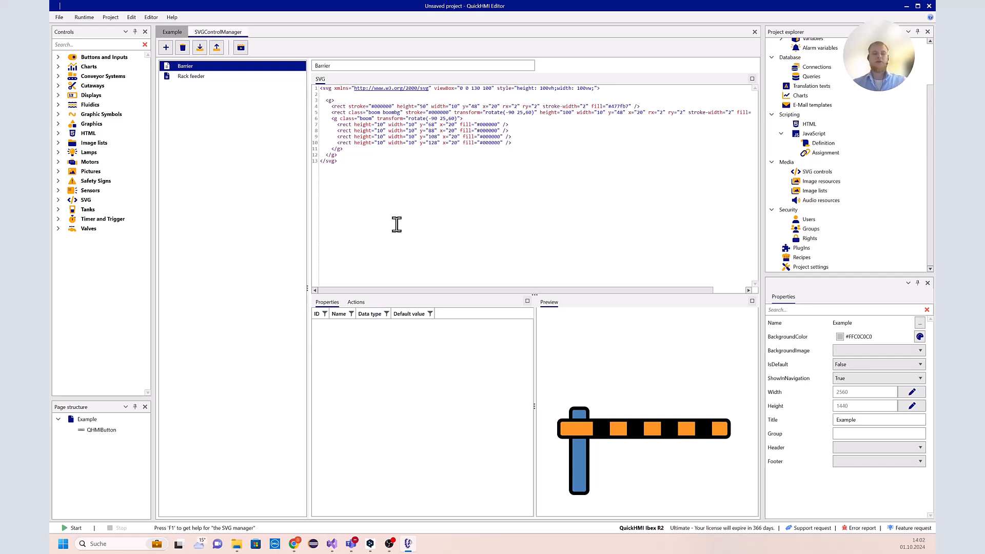
key(ctrl+v)
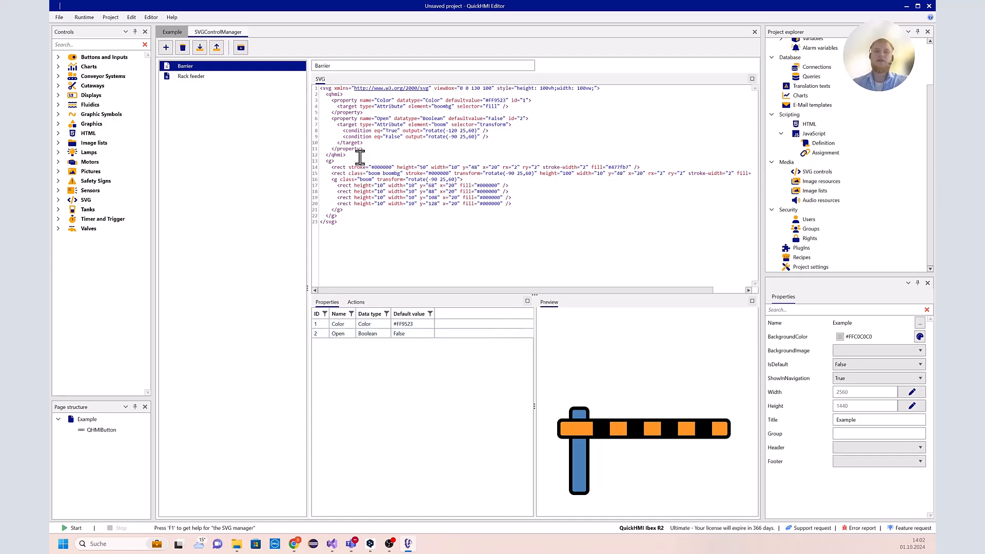
Highlight the restored qhmi block and the following SVG markup in the Barrier's code for review.
drag(353, 155, 310, 94)
click(378, 156)
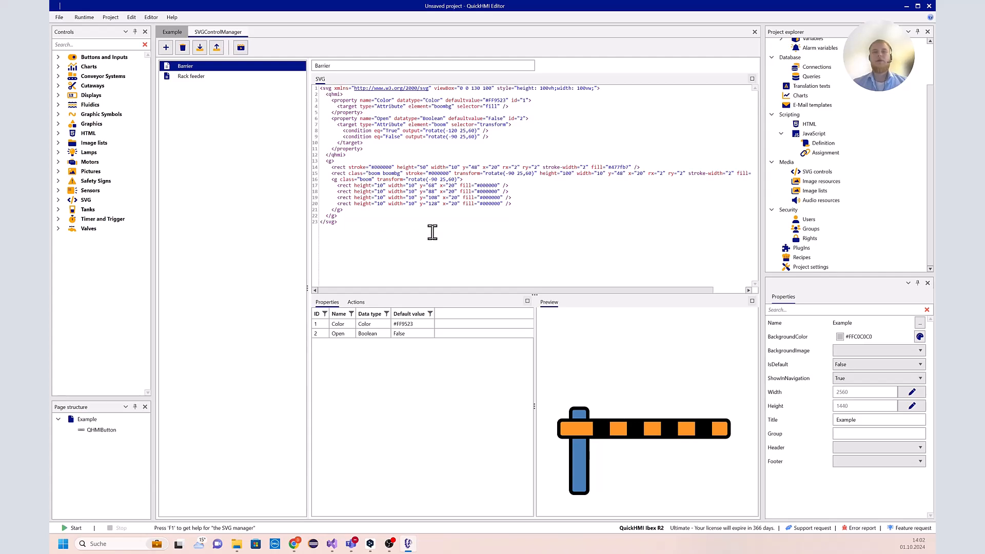
drag(411, 241, 320, 93)
click(392, 145)
Place the Barrier SVG control on the Example page at about X 182, Y 90, sized about 557 x 557.
click(172, 33)
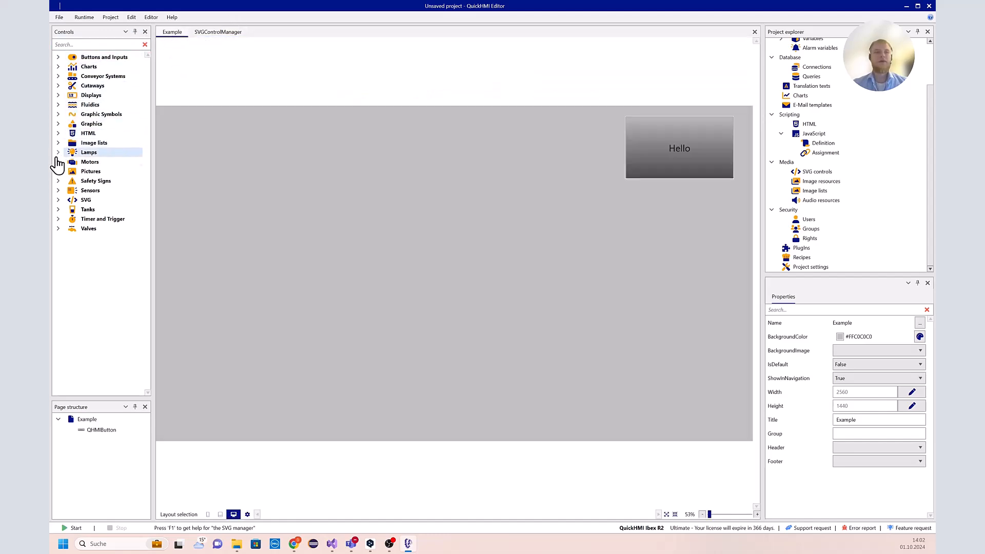
click(58, 201)
drag(76, 218, 261, 156)
drag(351, 251, 291, 220)
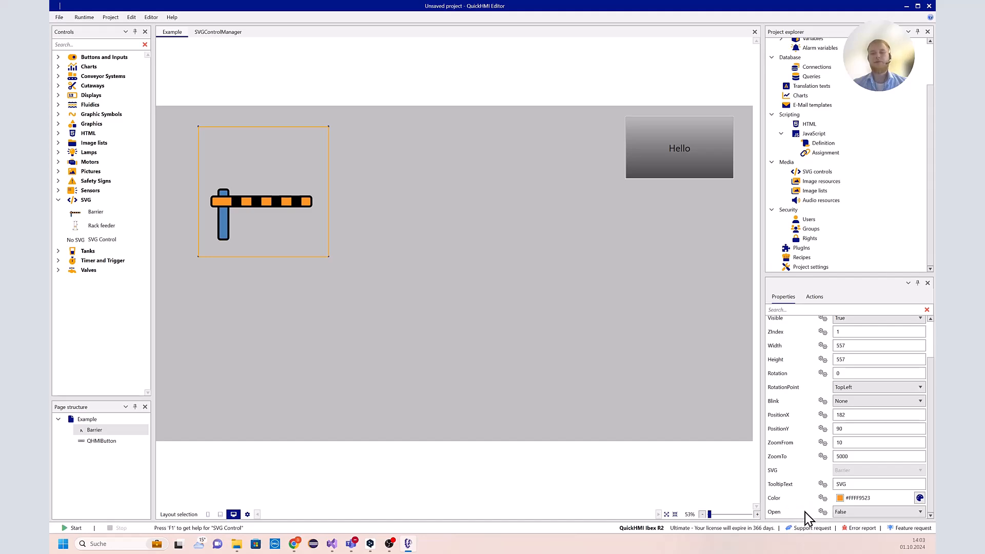
Switch the barrier's Open property to True and back to False.
click(843, 513)
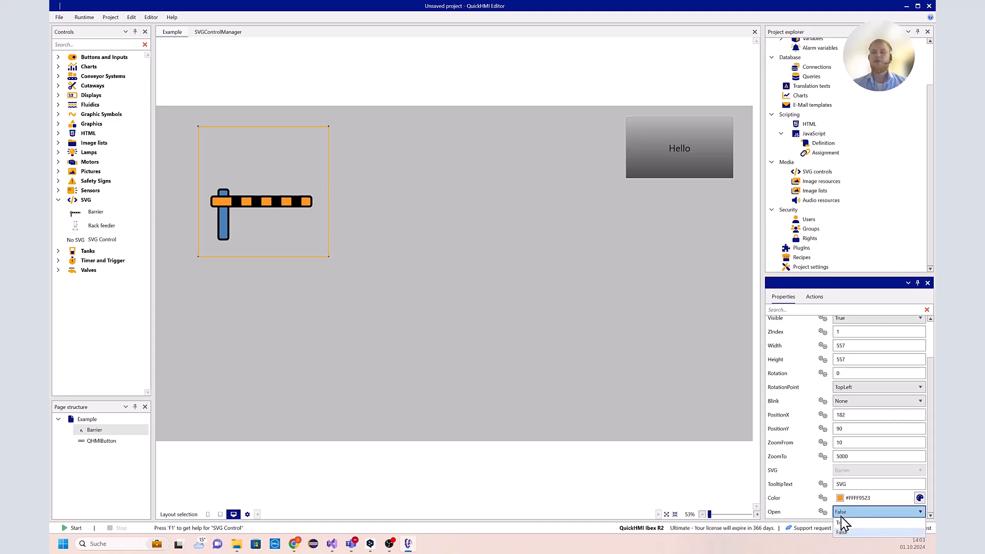
click(851, 521)
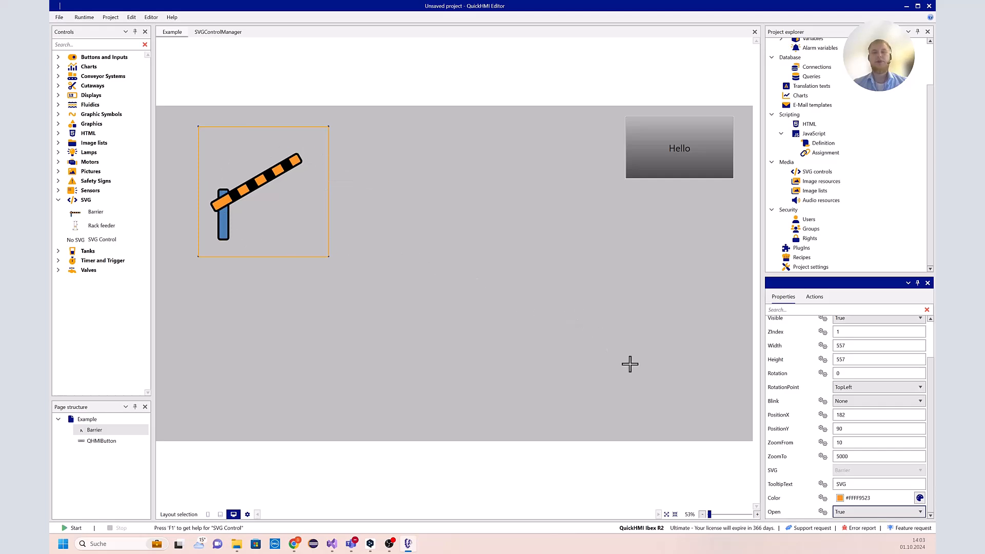
click(849, 513)
click(861, 536)
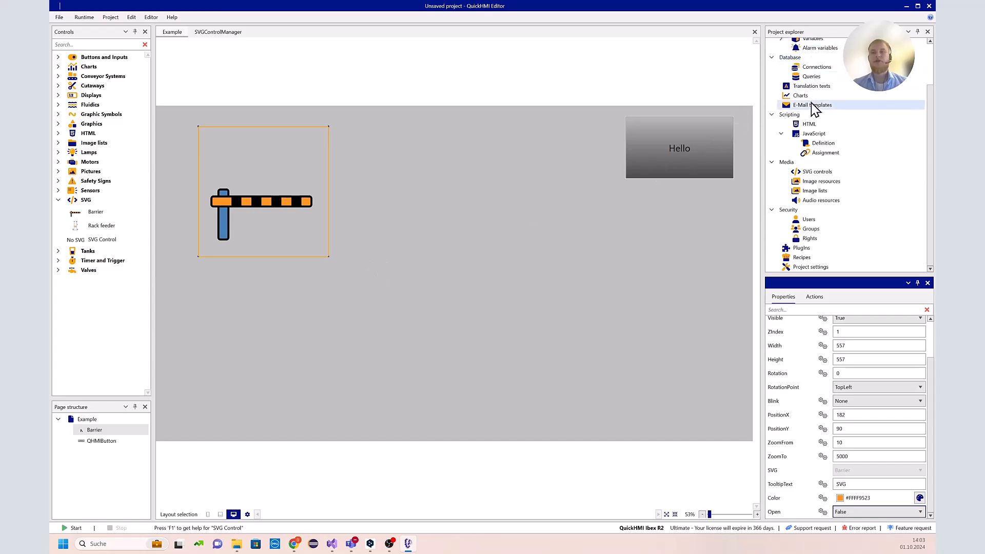
Open the PlugIn Manager, preview the available extensions, and install QHMIExtensionArrows_1.dll.
double_click(820, 246)
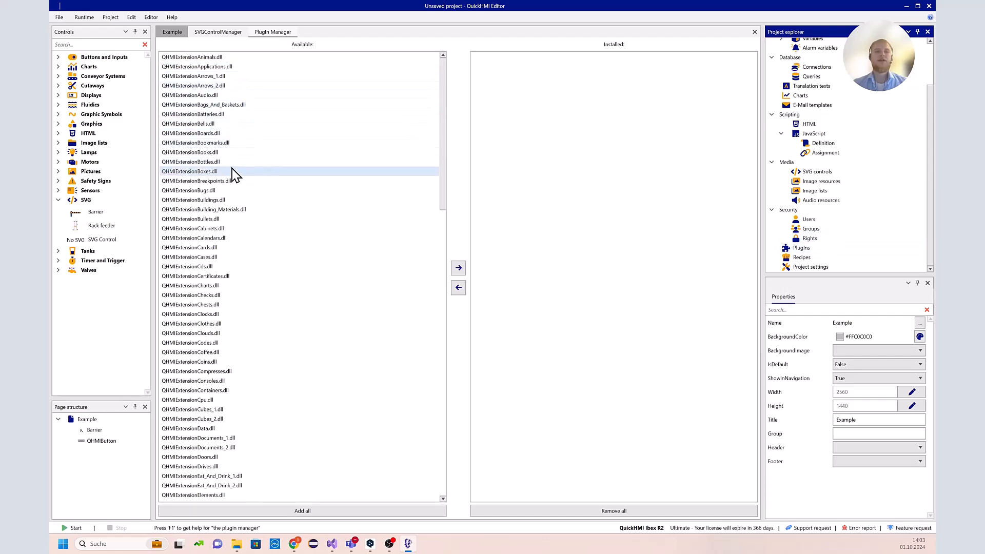
scroll(272, 241, down, 15)
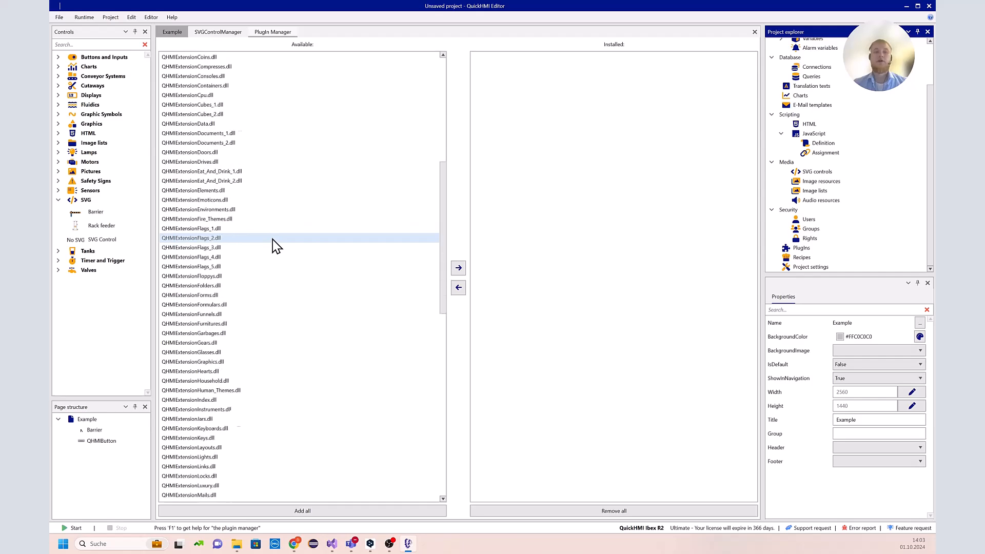
scroll(272, 239, up, 15)
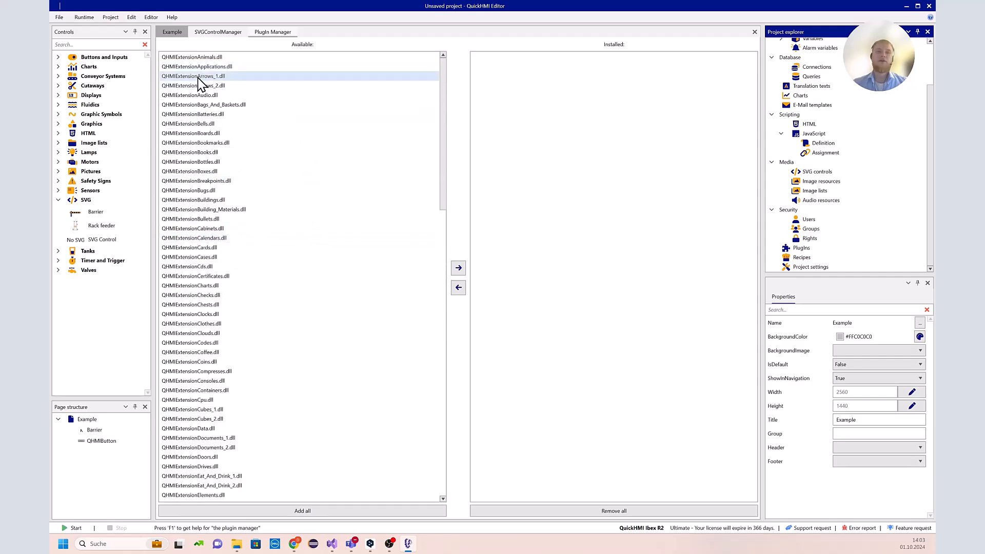
mouse_move(199, 82)
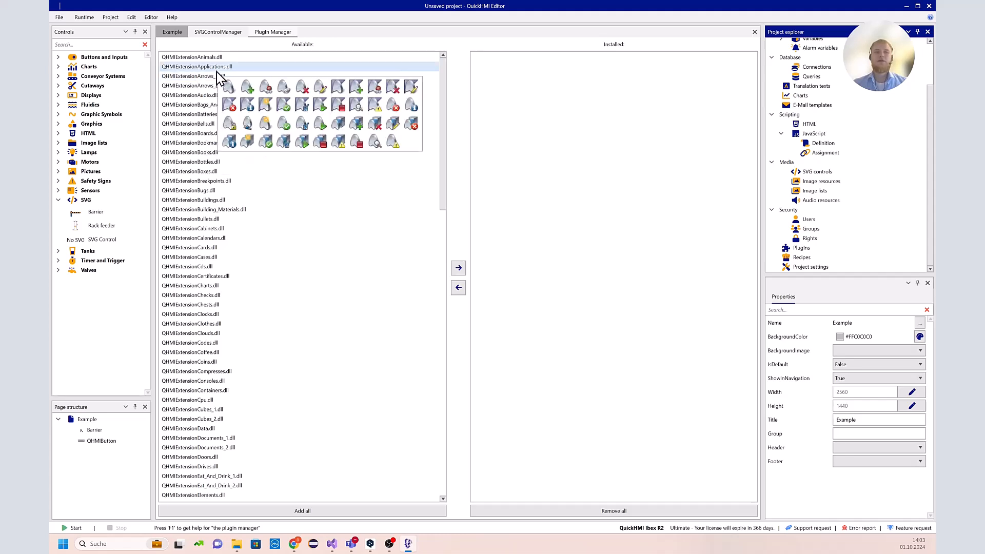
mouse_move(192, 109)
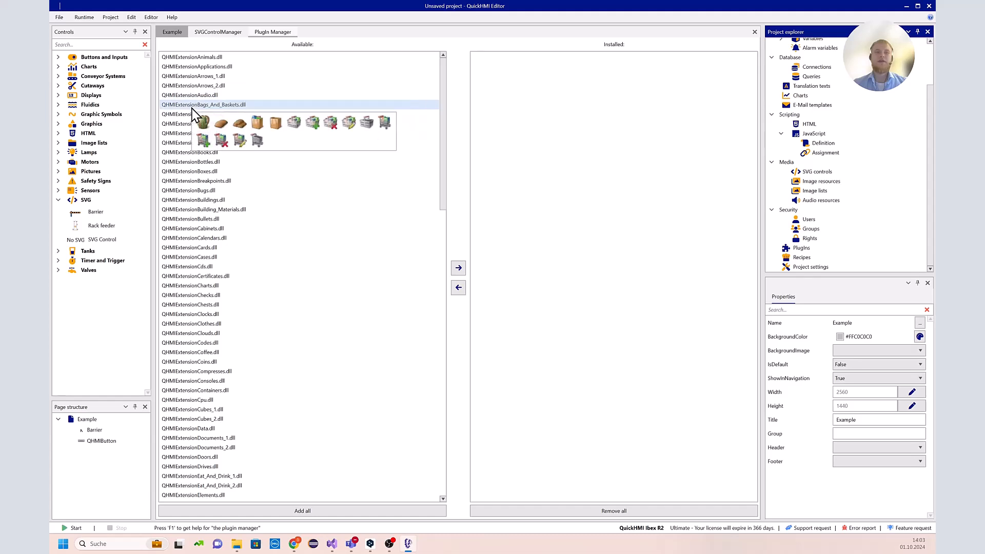
click(197, 77)
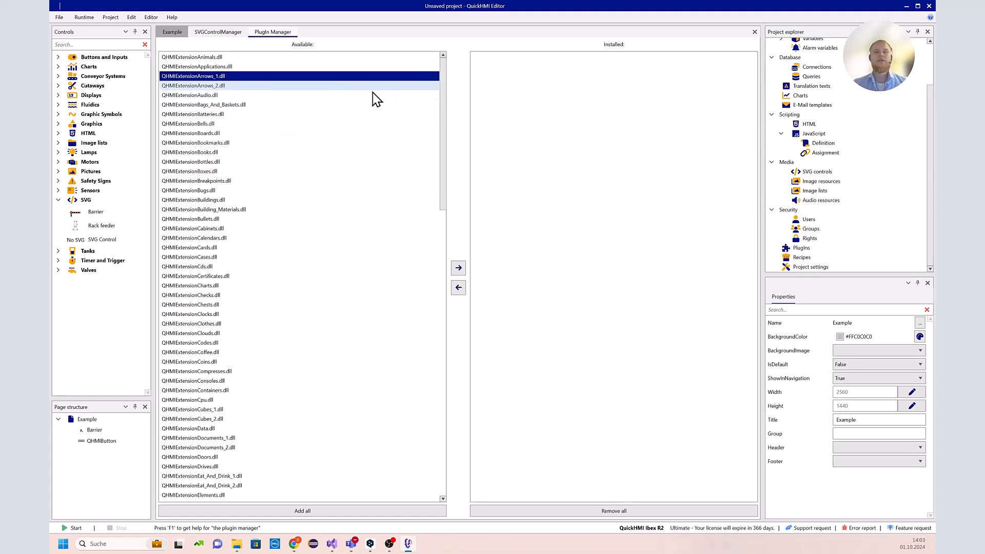
click(458, 269)
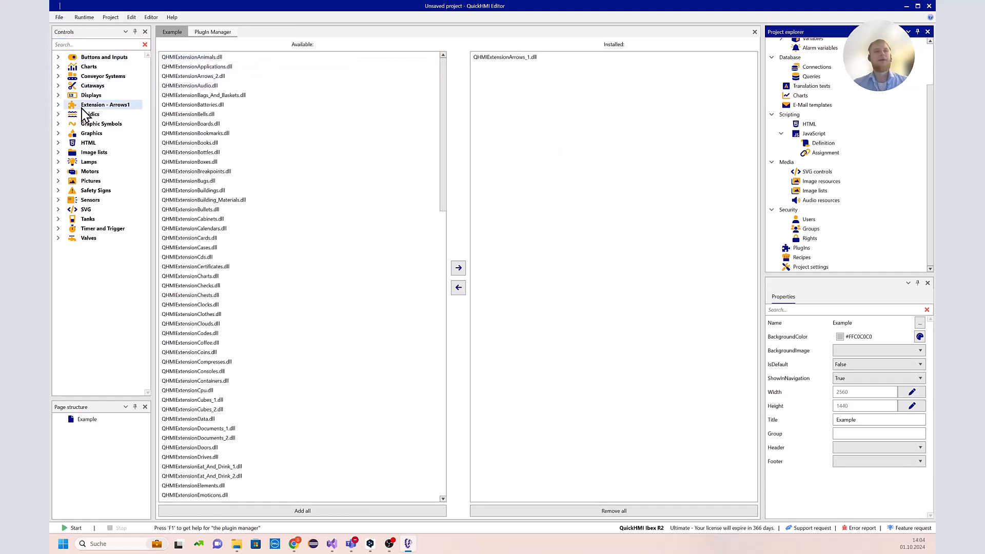
Place the arrow_down_blue control from the Arrows1 extension on the Example page, sized about 508 x 413, at about X 560, Y 195.
click(59, 107)
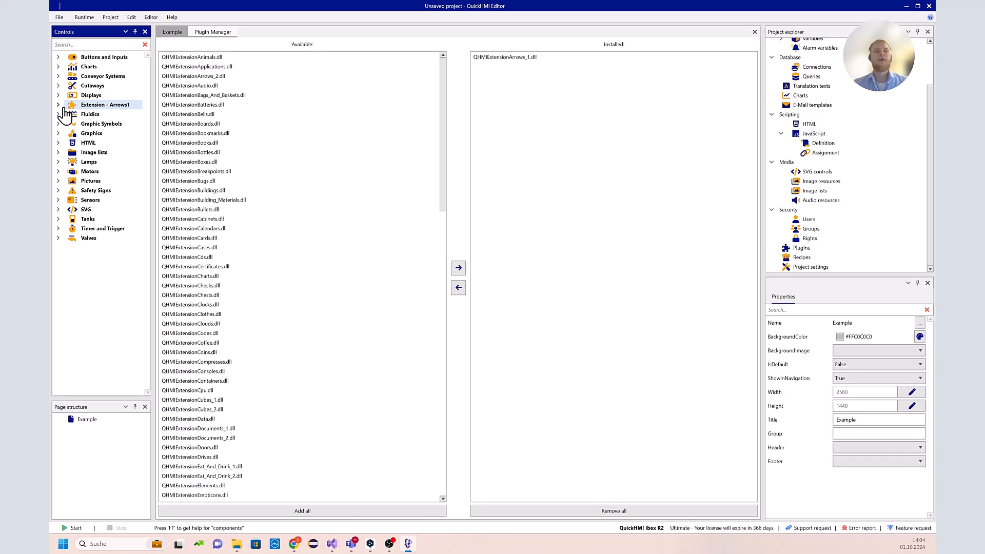
scroll(99, 216, down, 2)
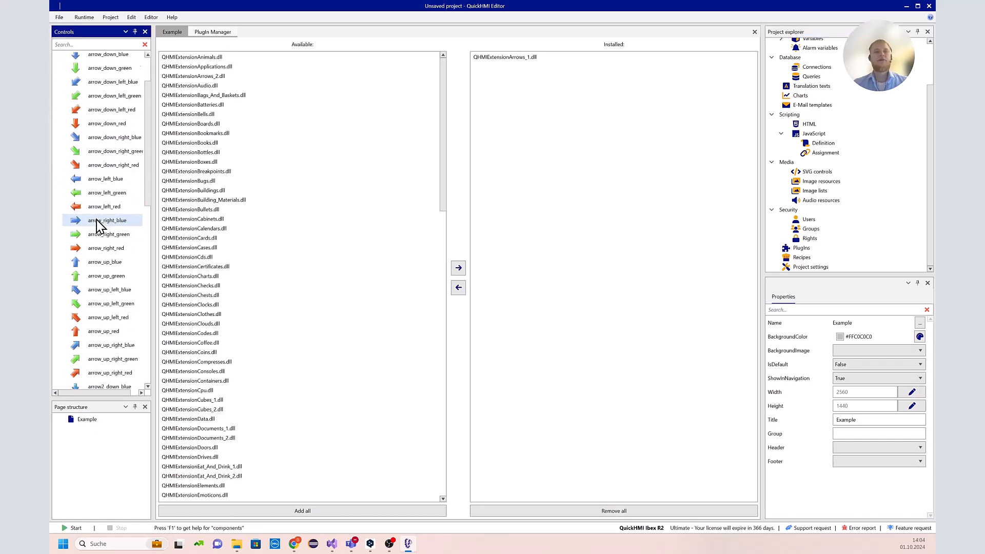
scroll(99, 257, down, 1)
scroll(99, 267, up, 5)
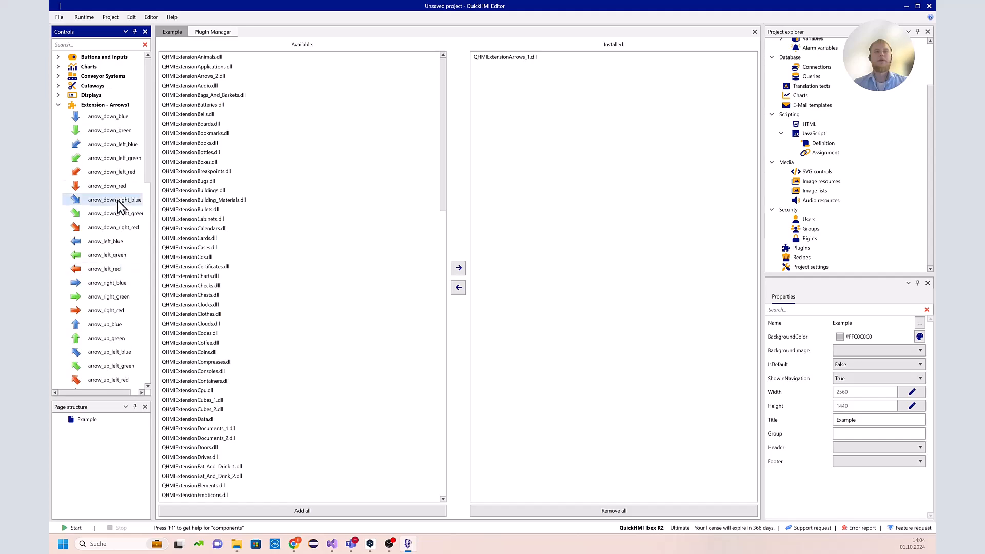
click(172, 34)
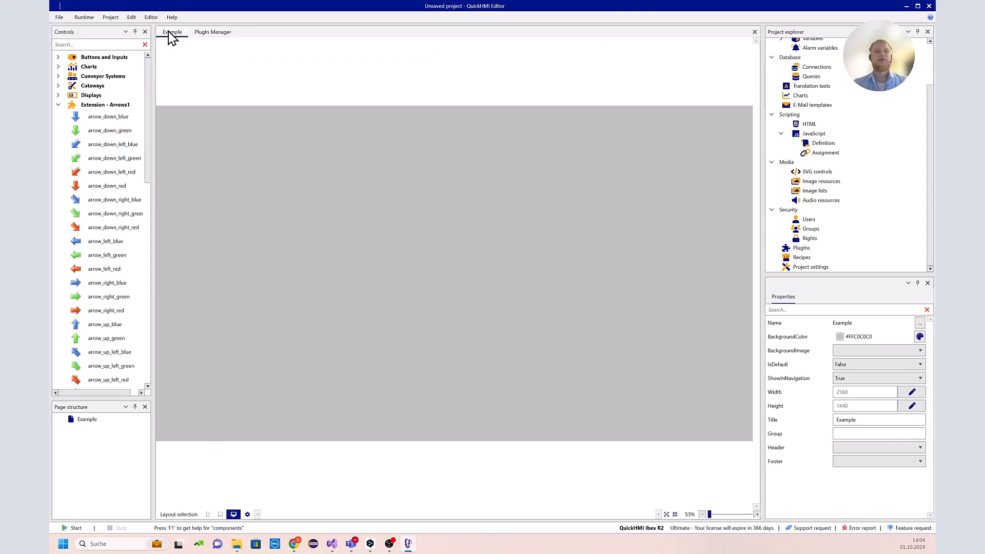
drag(117, 118, 241, 158)
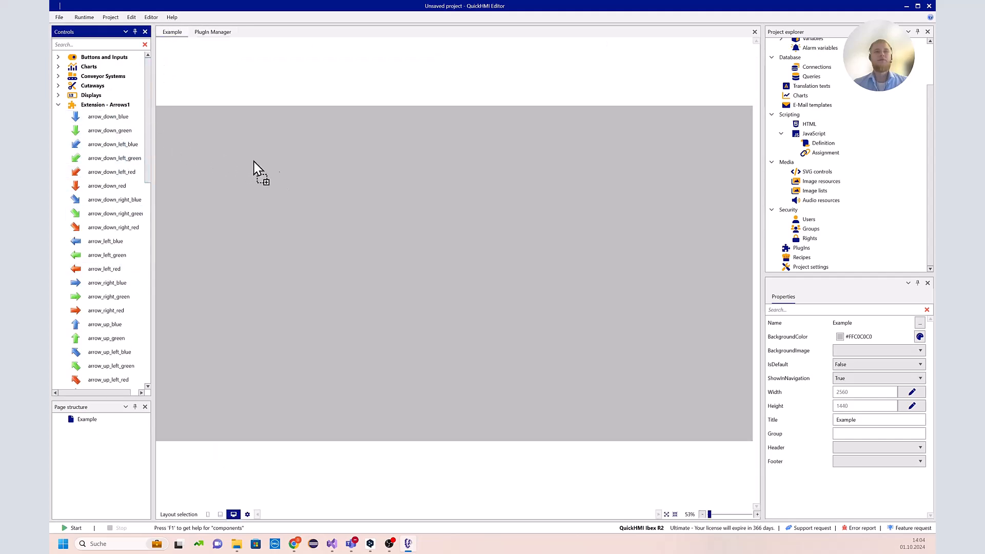
drag(377, 182, 495, 271)
drag(464, 242, 273, 199)
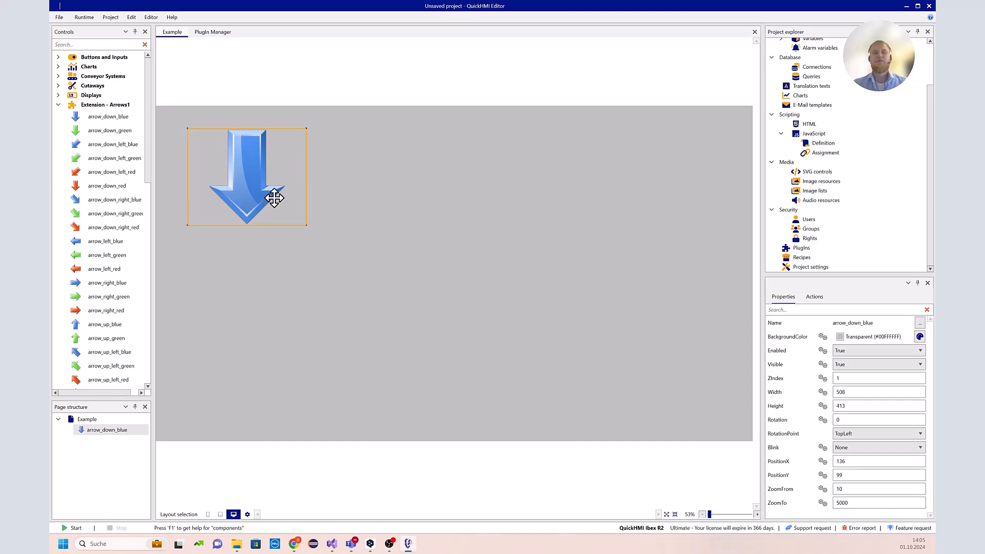
click(249, 178)
drag(249, 178, 348, 199)
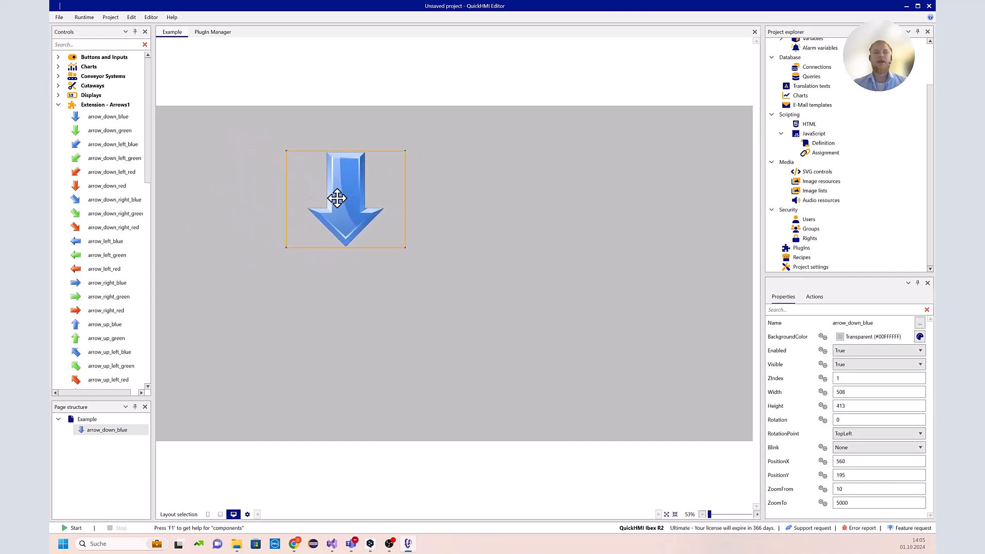
Collapse the Arrows1 extension group and delete the blue arrow from the Example page.
click(59, 105)
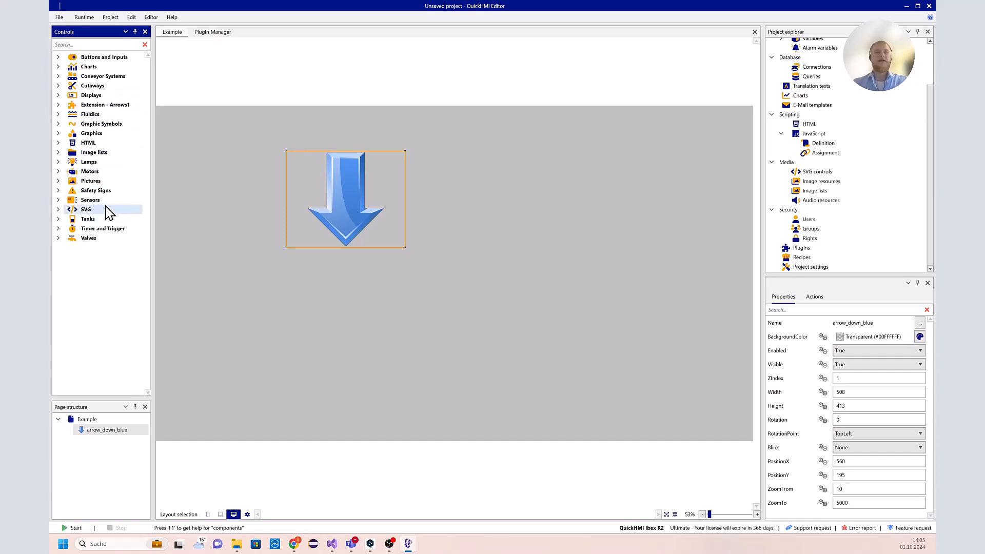
click(326, 189)
key(Delete)
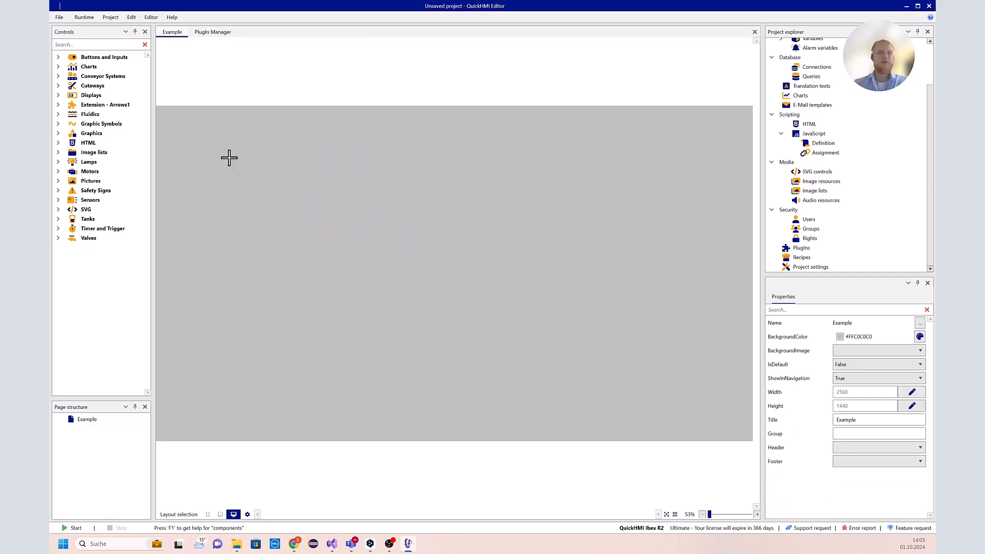
Place a Button control near the upper right of the Example page, about 209 high, at about X 1829, Y 107.
click(57, 57)
drag(75, 96, 425, 214)
drag(368, 203, 642, 167)
Set the button's font size to 40 and its text to "Hello", and reposition it at about X 1992, Y 50.
scroll(795, 407, down, 3)
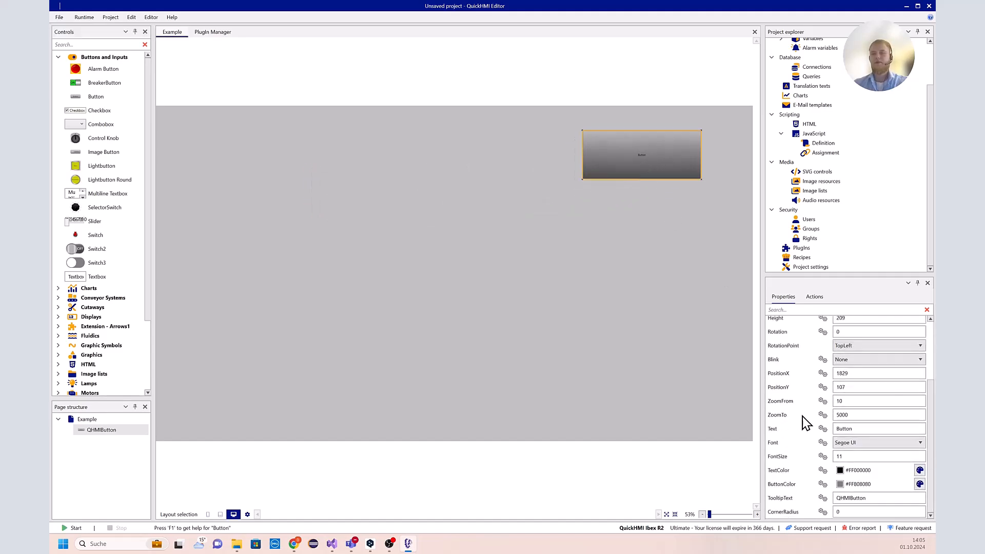
click(852, 455)
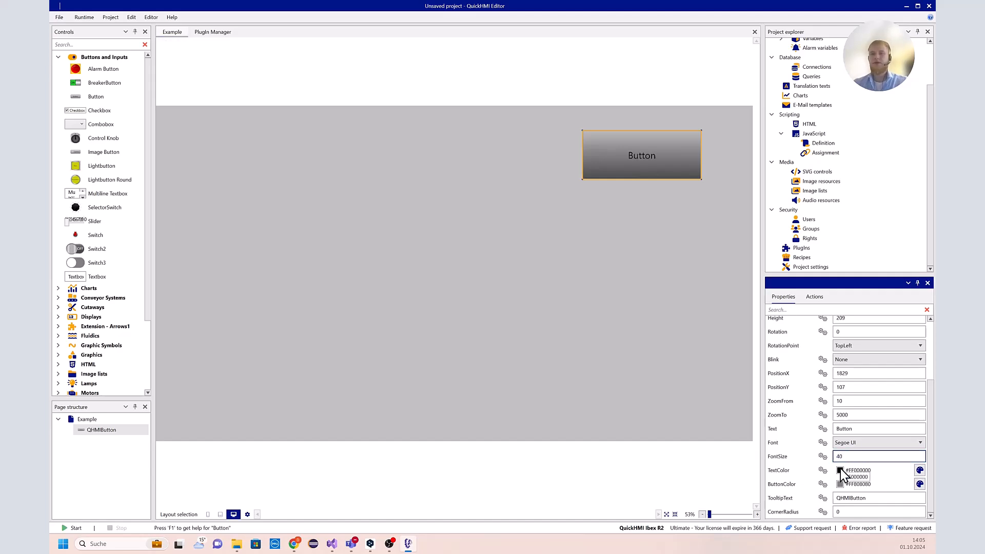
double_click(872, 430)
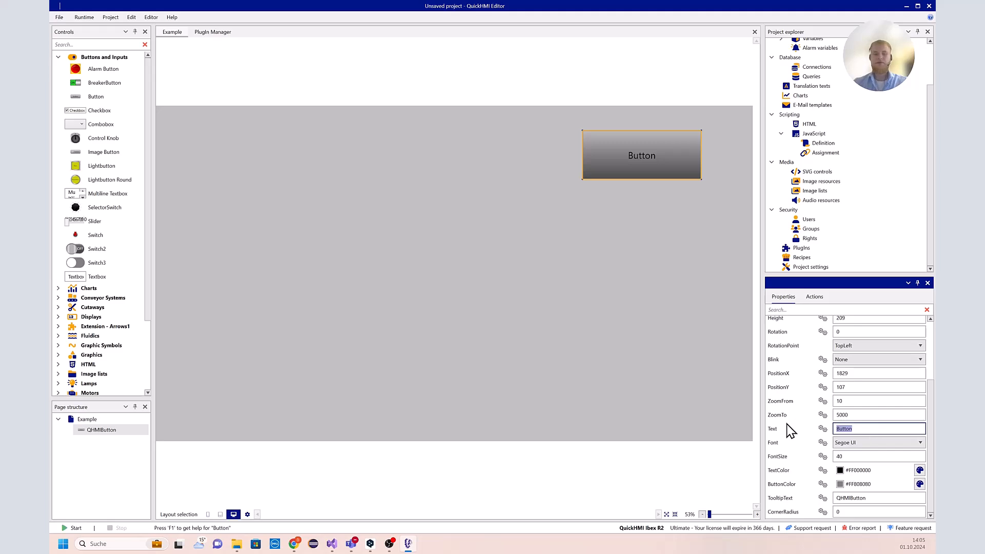
text(C)
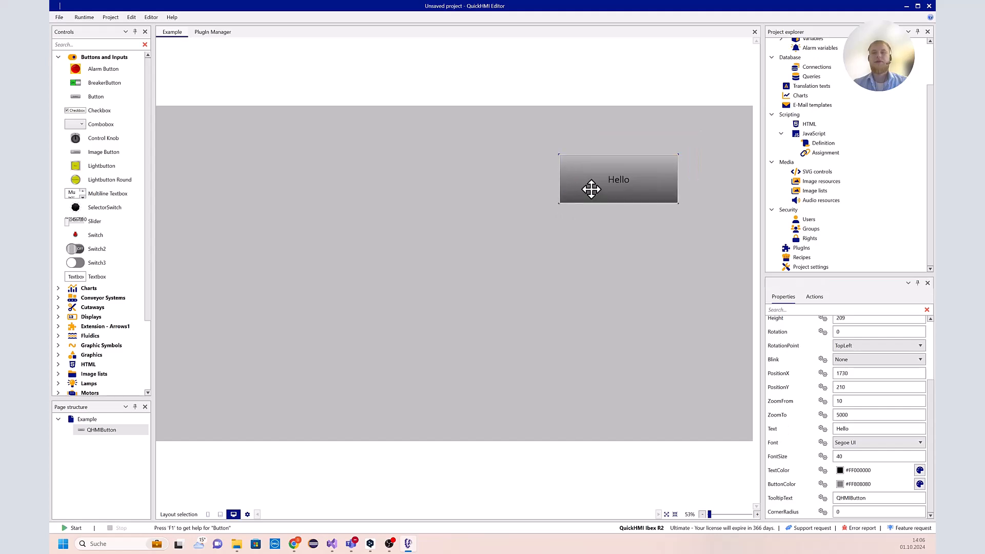
drag(589, 189, 653, 149)
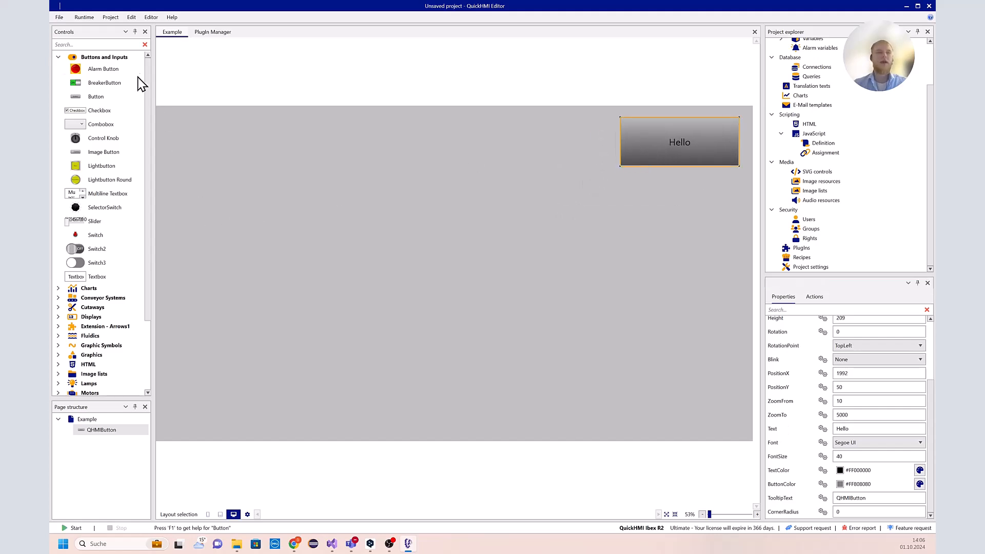
Place an LED control from the Lamps group on the Example page, to the left of the button, and enlarge it.
click(58, 57)
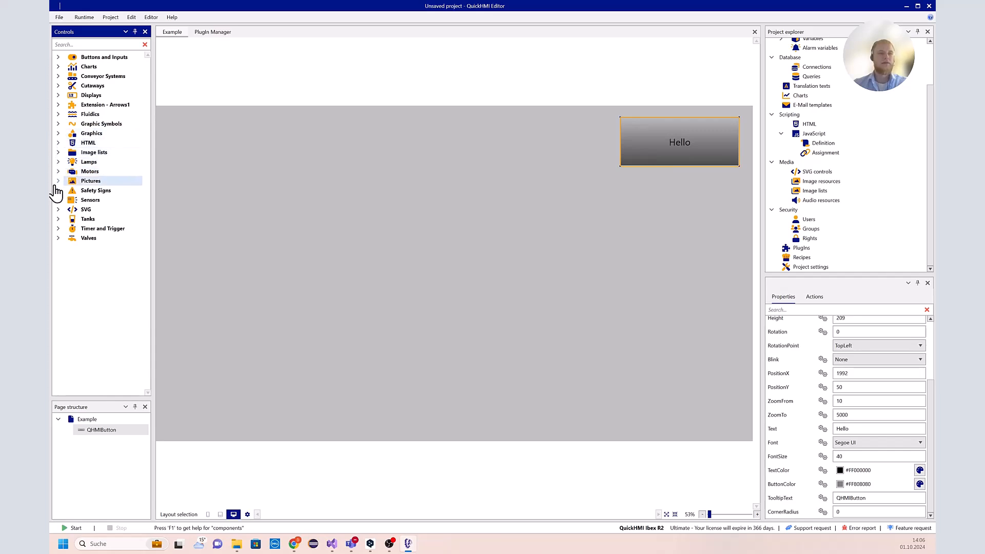
click(59, 162)
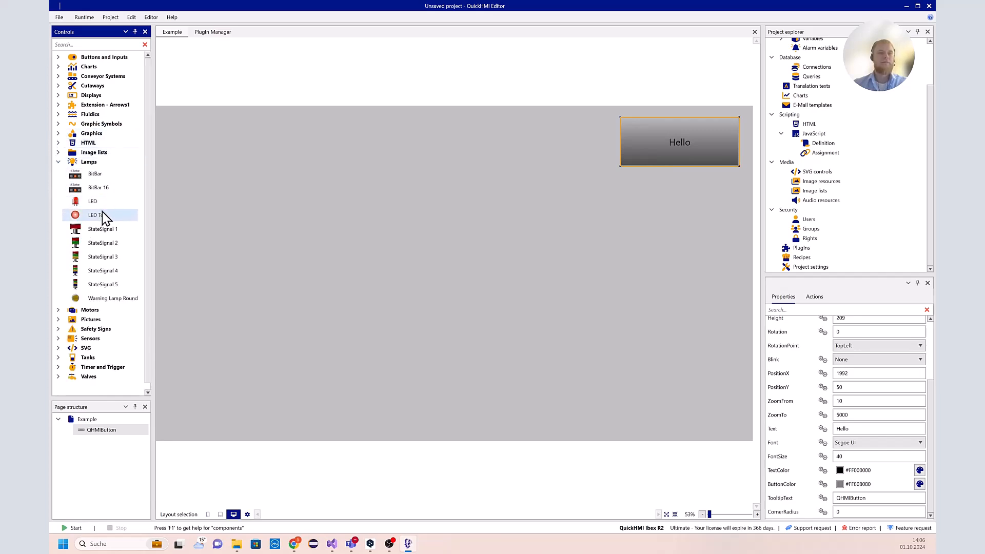
drag(121, 202, 416, 149)
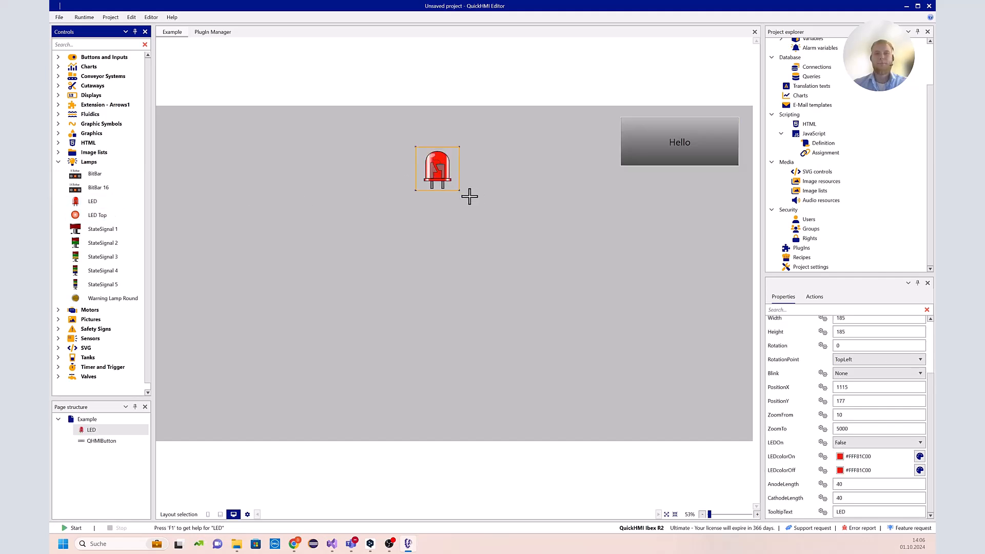
mouse_move(459, 190)
mouse_down()
mouse_move(536, 234)
mouse_move(464, 191)
mouse_up()
Set the button's text to "LEDOn".
click(704, 159)
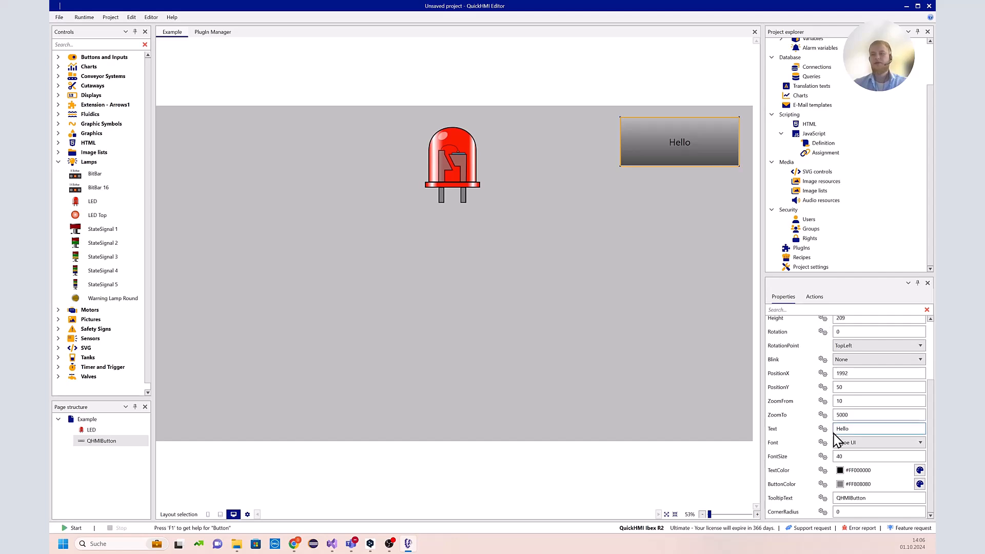
click(872, 429)
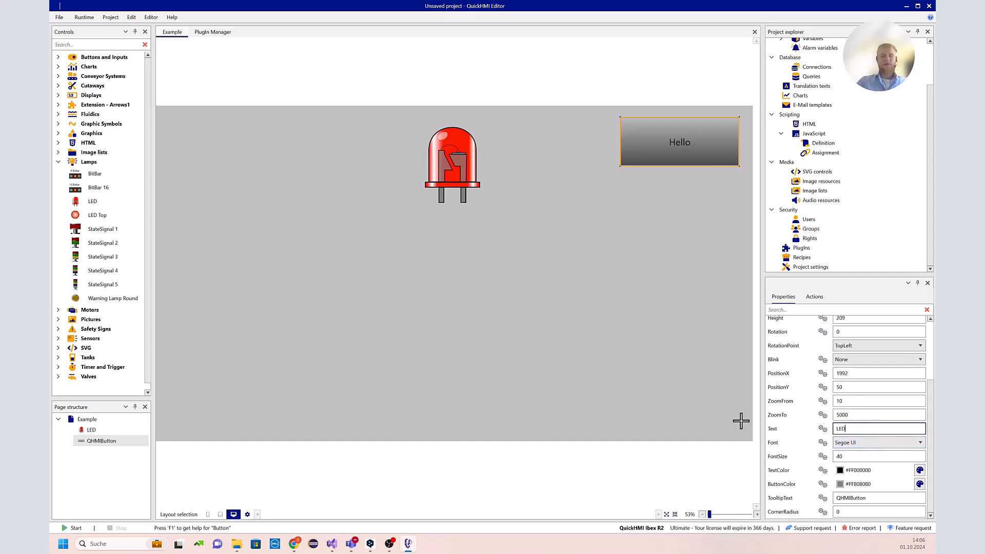
key(Return)
click(609, 314)
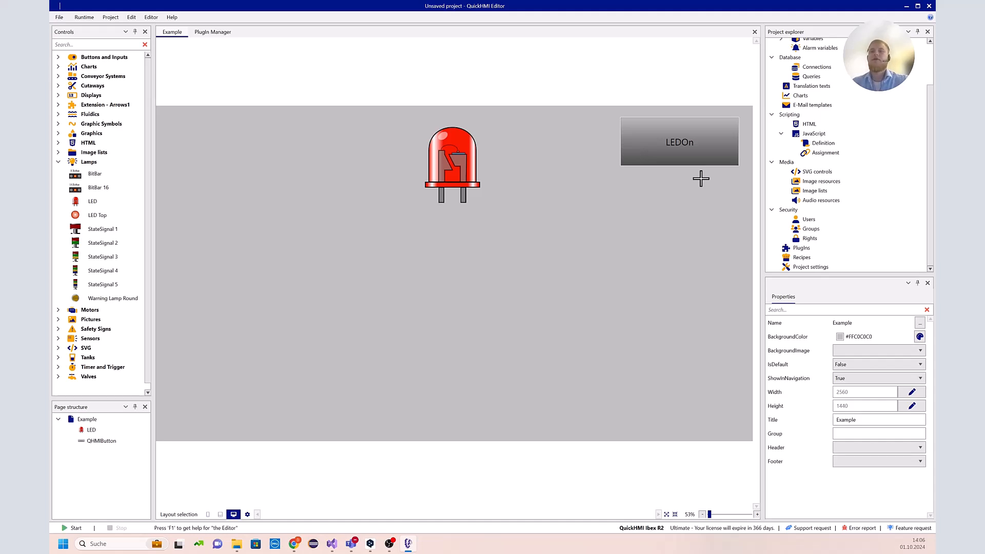
Add an action function to the LEDOn button's Clicked event and set its command to SET_PROPERTY.
click(707, 138)
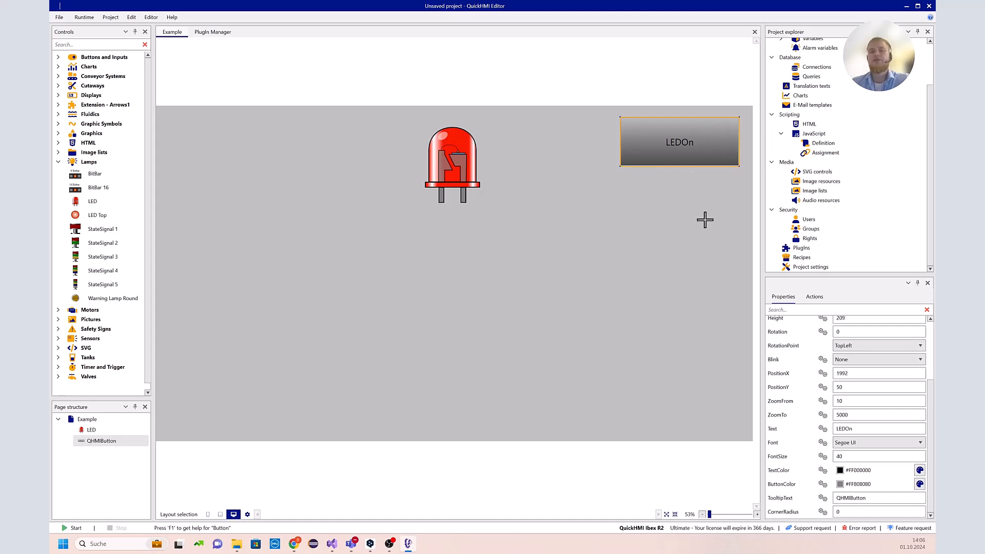
click(814, 297)
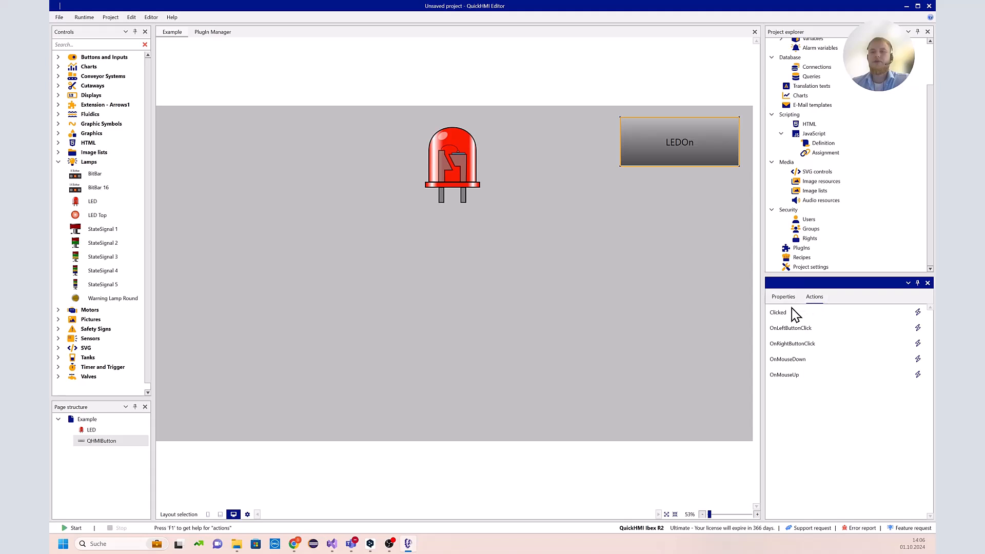
click(918, 313)
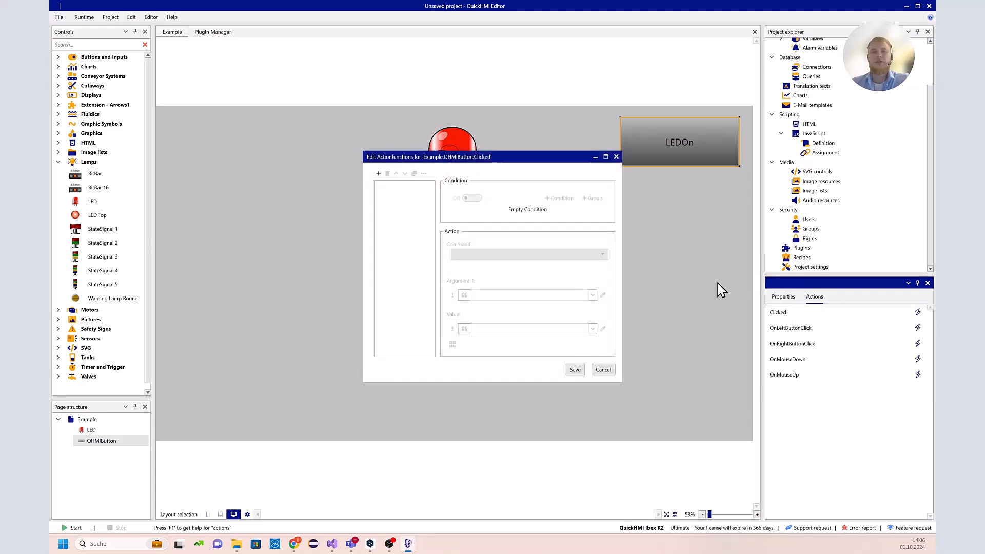
click(379, 174)
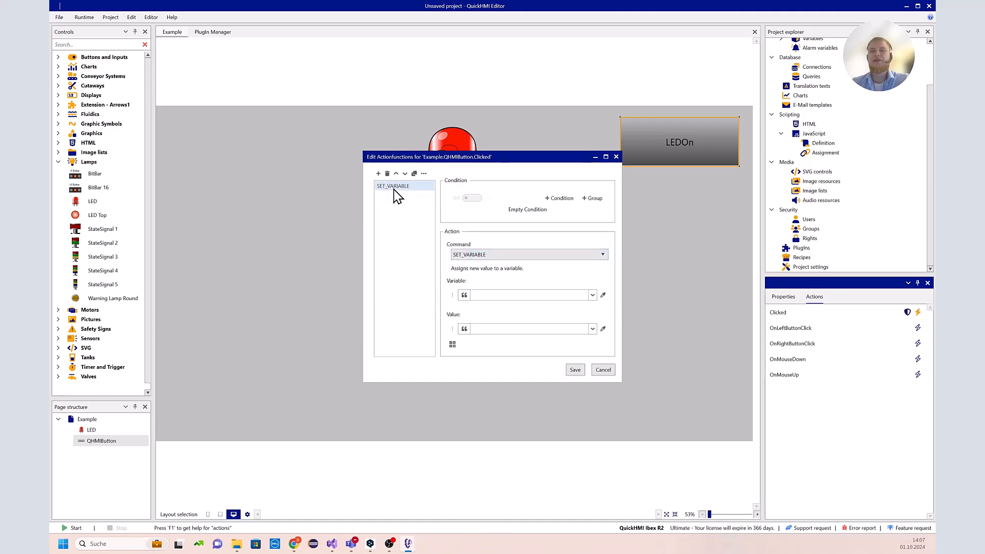
click(468, 253)
scroll(528, 270, up, 1)
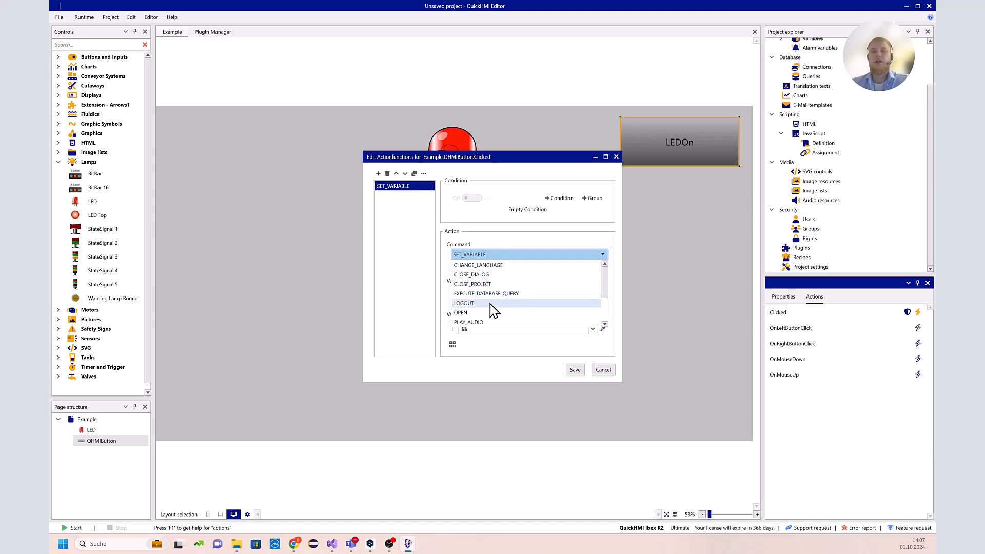
scroll(491, 305, down, 2)
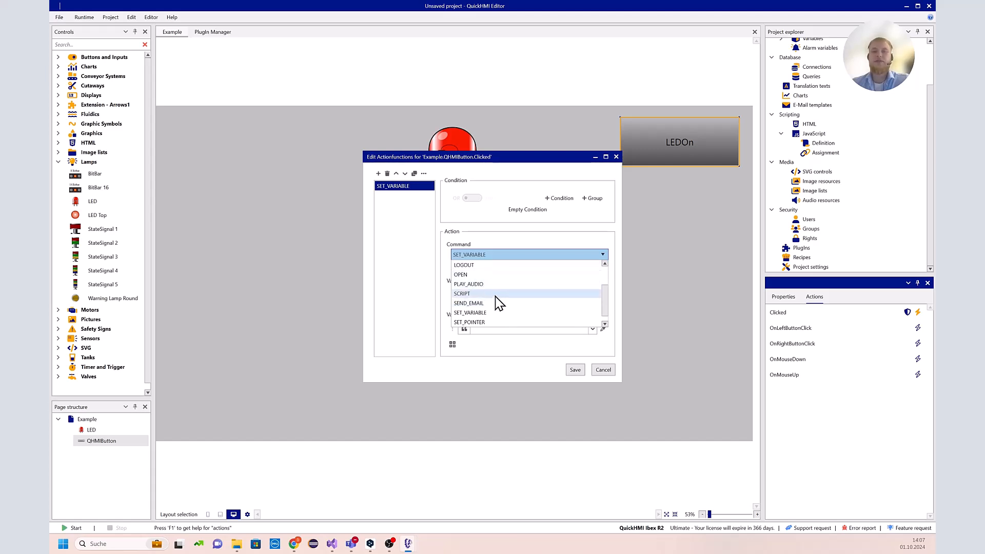
scroll(495, 297, down, 1)
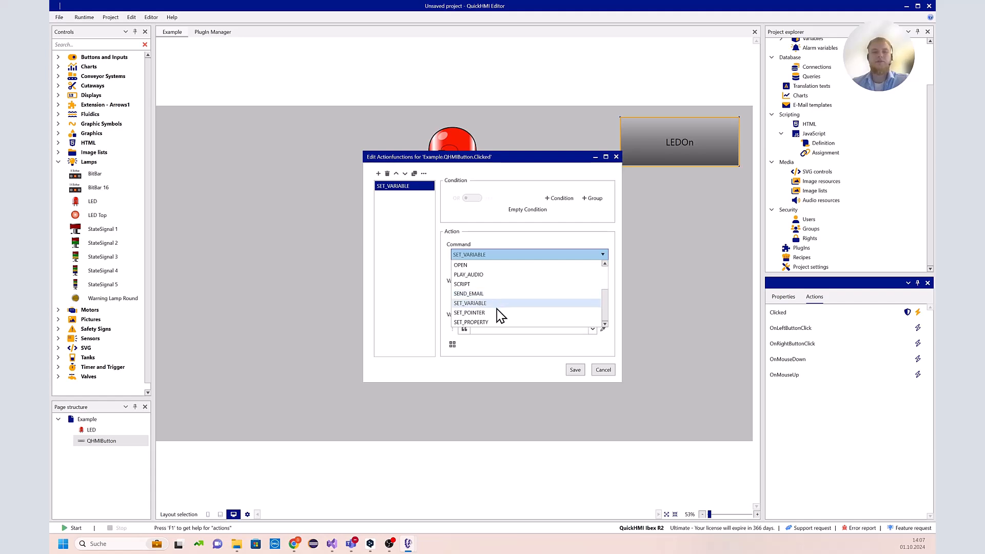
click(494, 321)
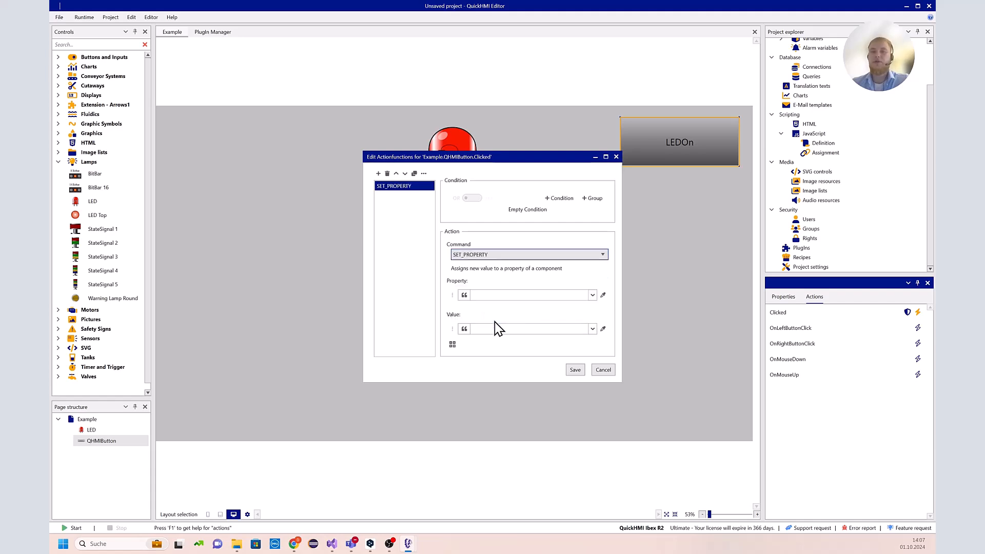
Set the target property of the button's SET_PROPERTY action to Example.LED.LEDOn.
click(480, 294)
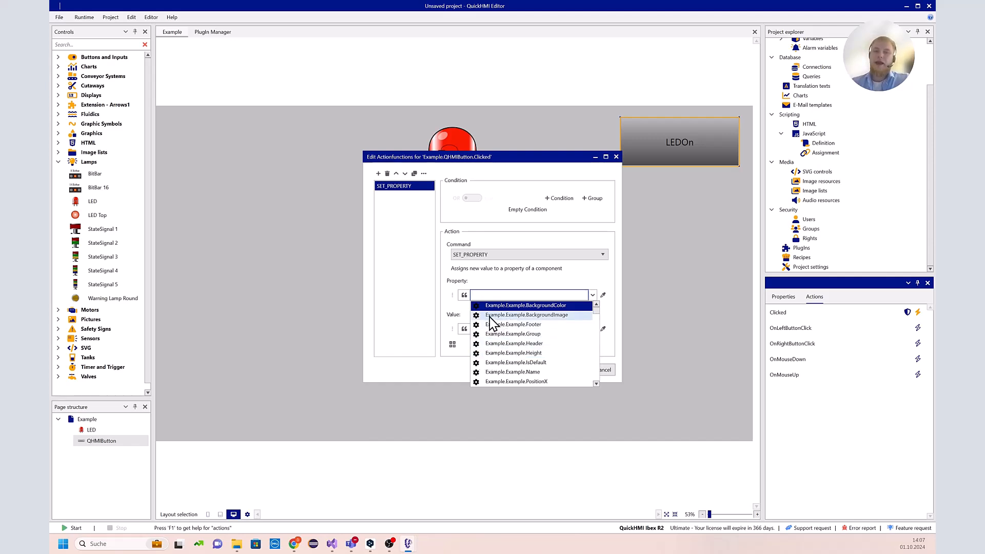
scroll(491, 324, down, 1)
scroll(491, 324, up, 1)
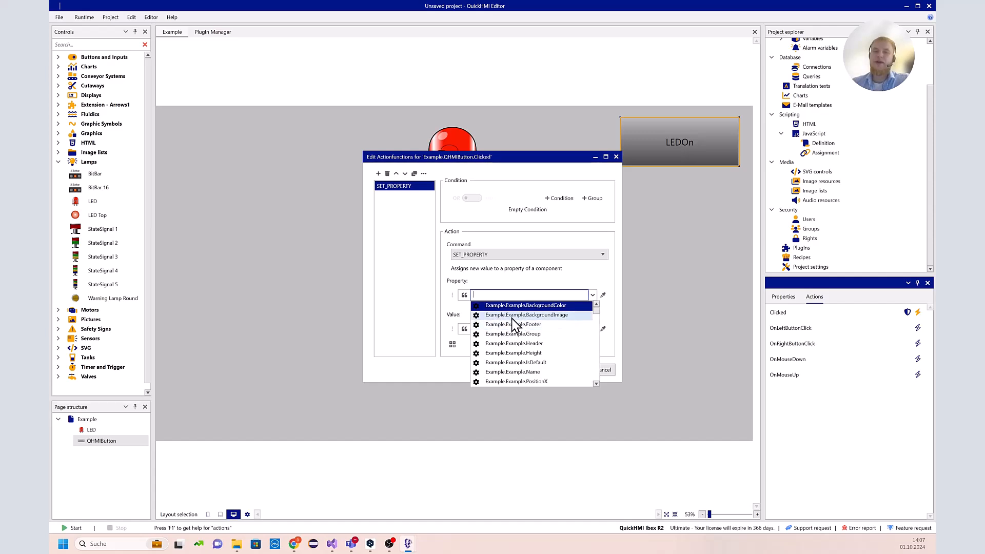
scroll(520, 331, down, 3)
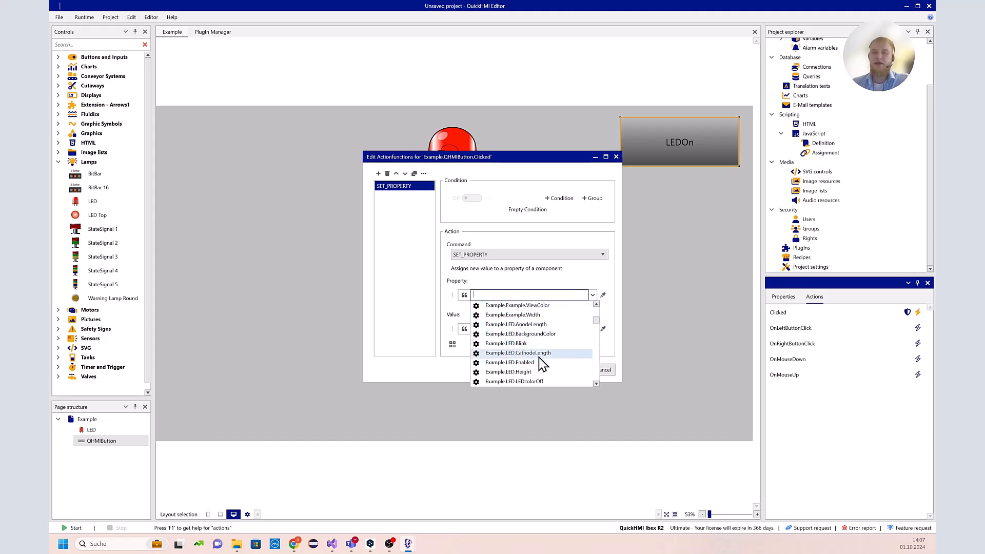
scroll(533, 333, down, 2)
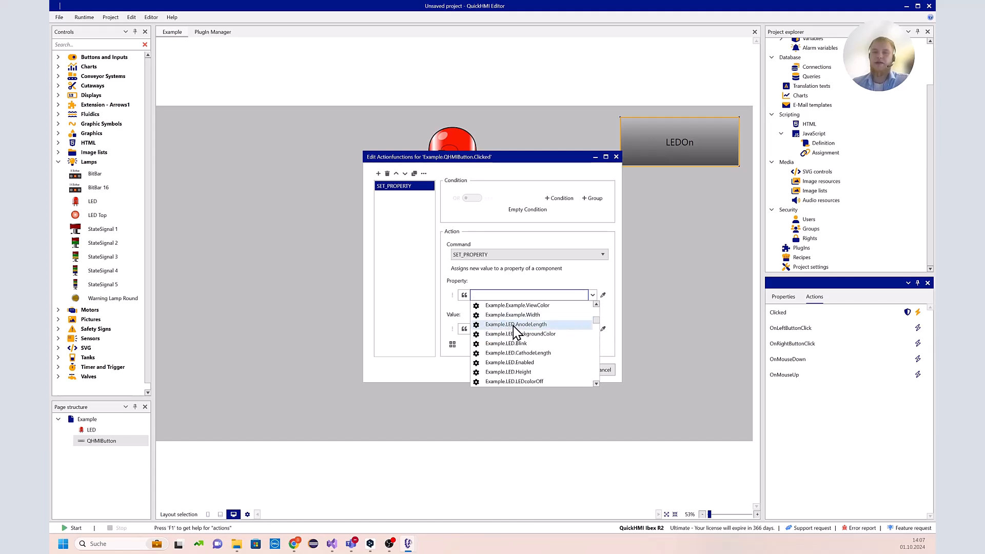
scroll(506, 338, down, 1)
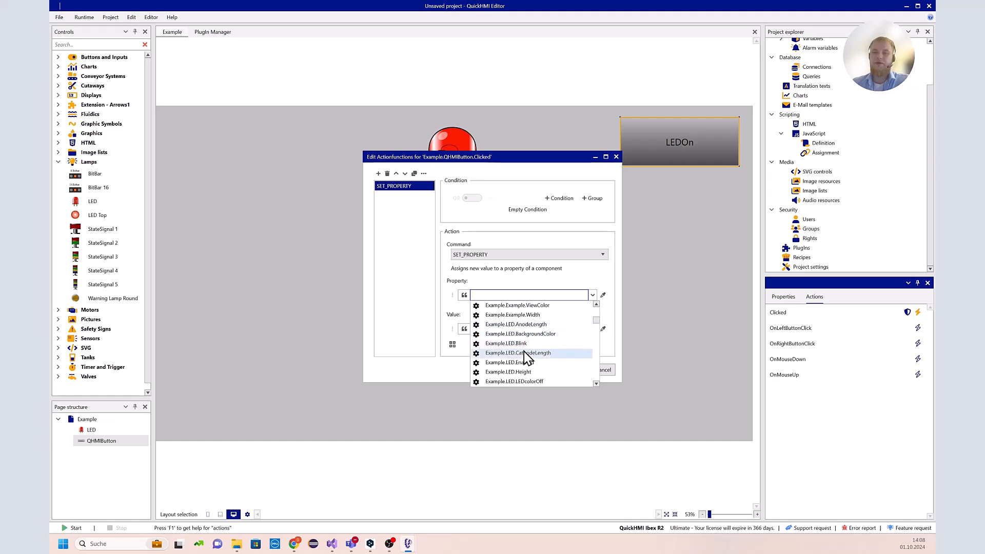
scroll(527, 358, down, 1)
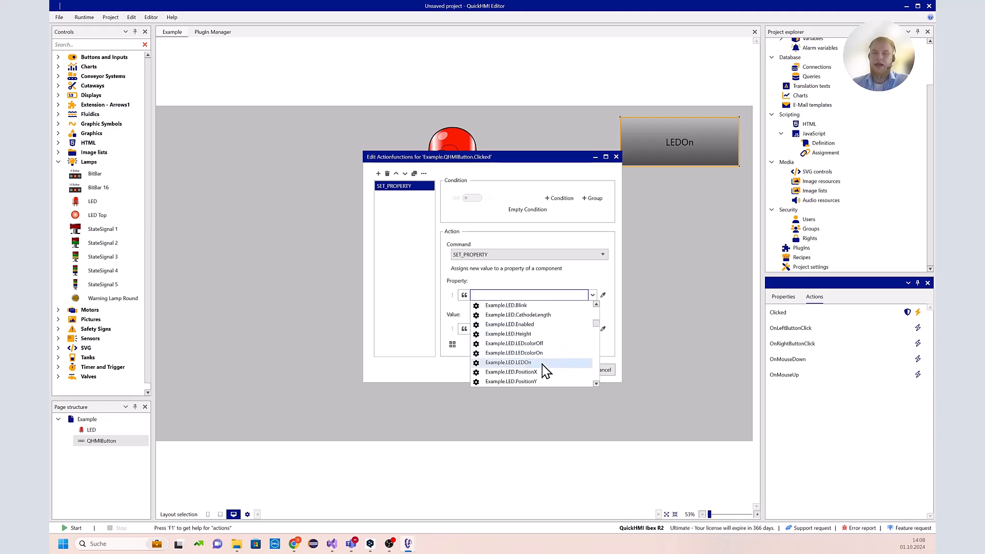
click(540, 370)
Set the value assigned by the SET_PROPERTY action to true.
click(557, 329)
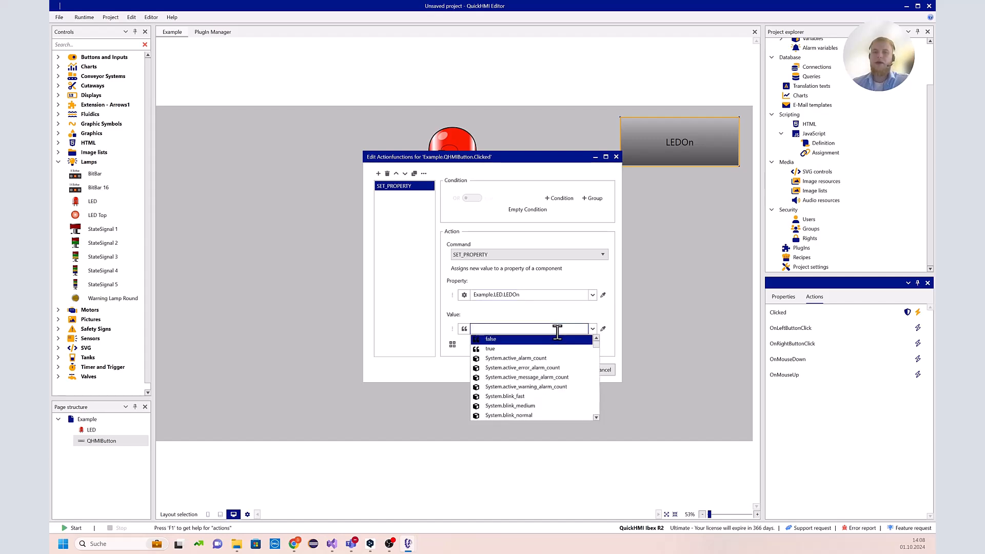
click(531, 350)
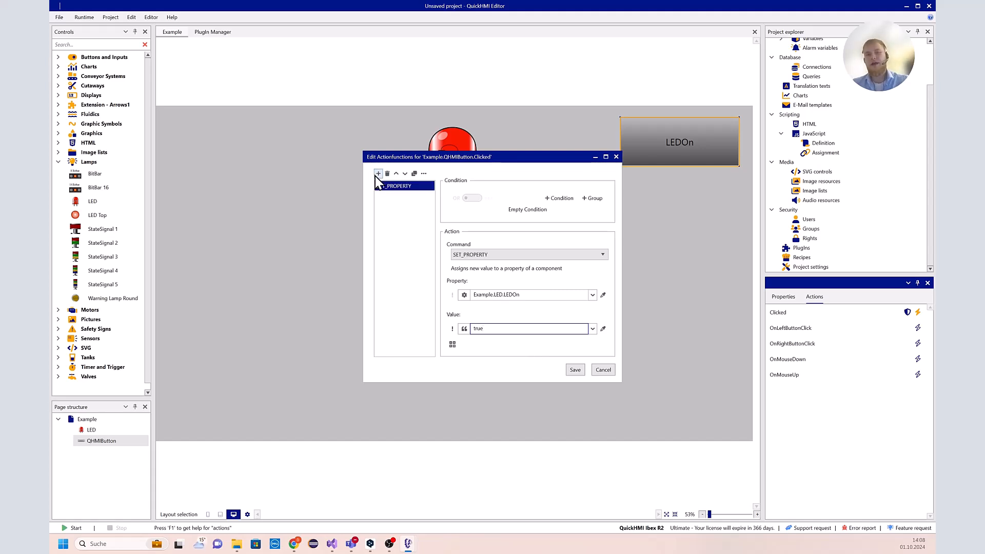
click(399, 191)
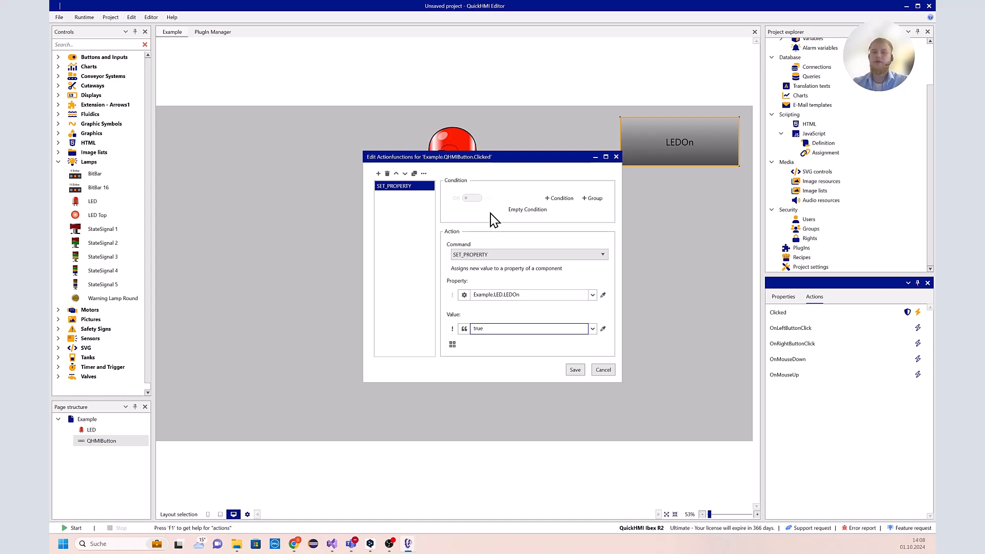
Set the action's value to the negated Example.LED.LEDOn property, so each click toggles the LED, and save the action function.
click(496, 329)
scroll(527, 349, down, 2)
scroll(527, 363, down, 5)
scroll(527, 363, down, 1)
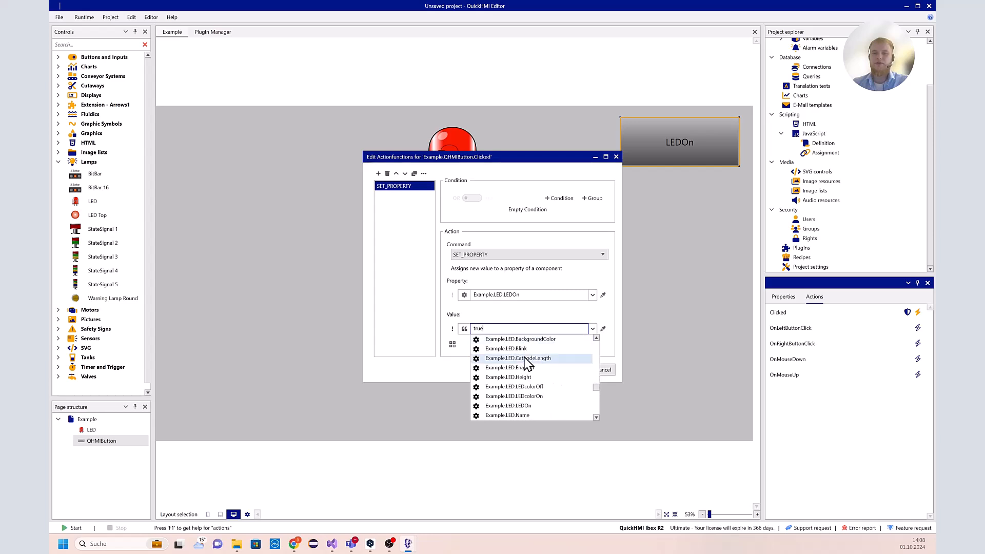
click(535, 406)
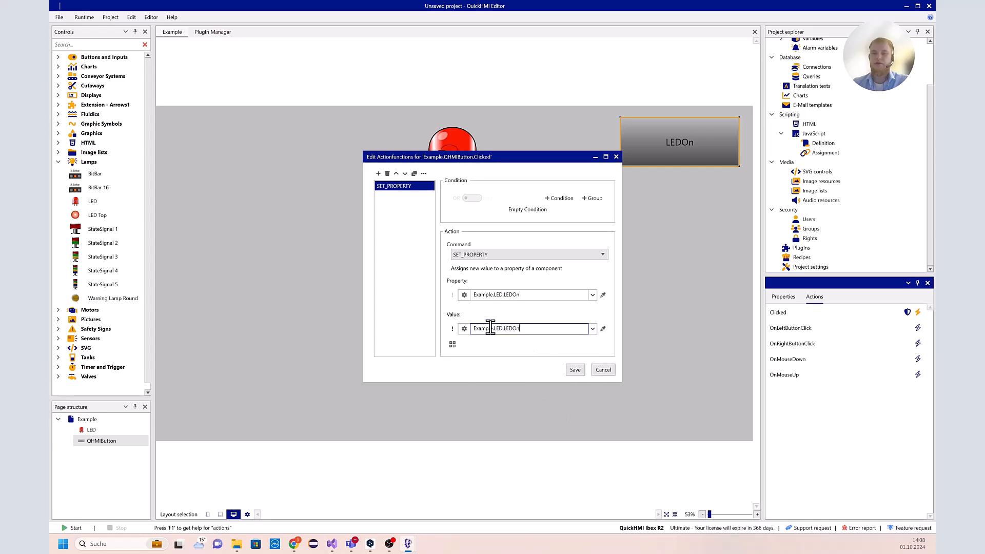
click(453, 331)
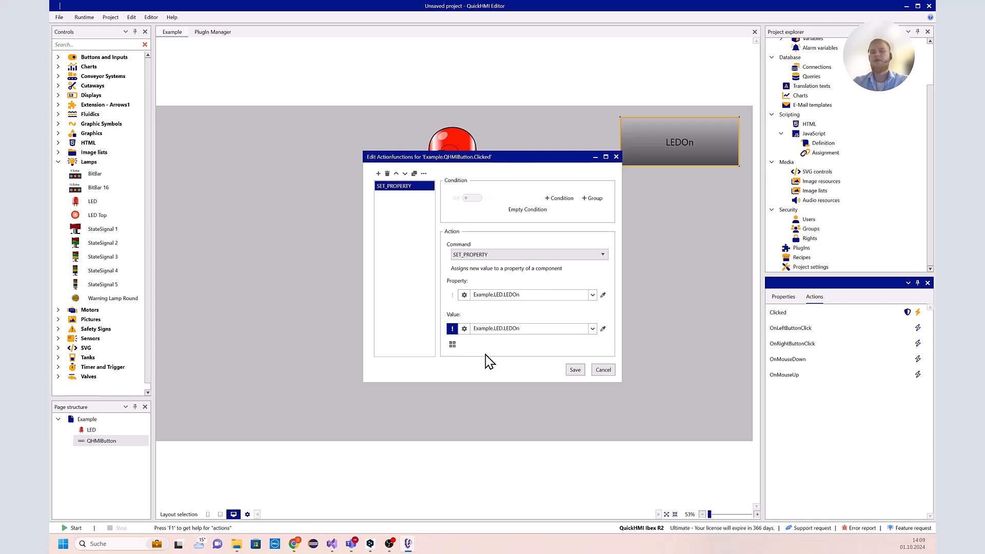
click(575, 369)
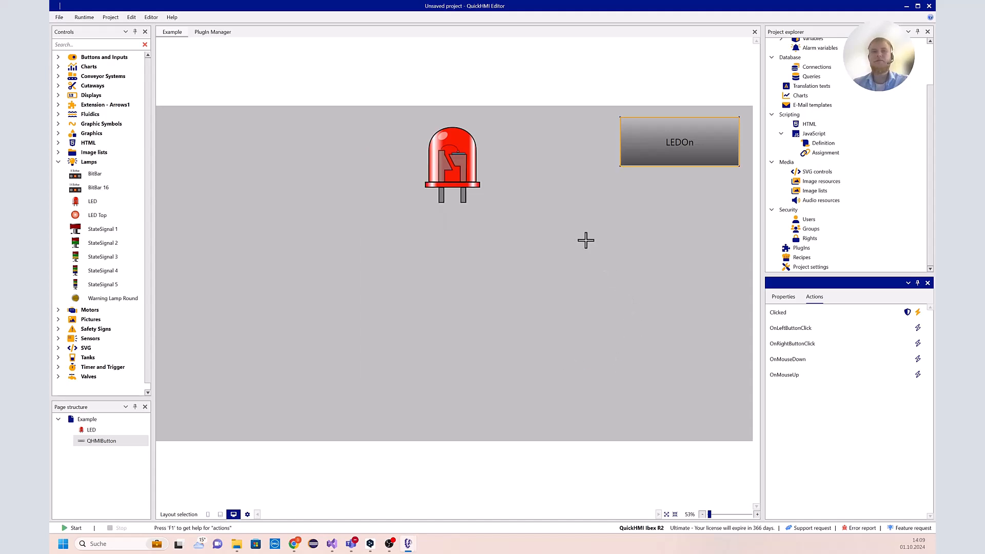
Test the project in the web viewer by toggling the LED several times with the LEDOn button, and stop the runtime.
click(84, 17)
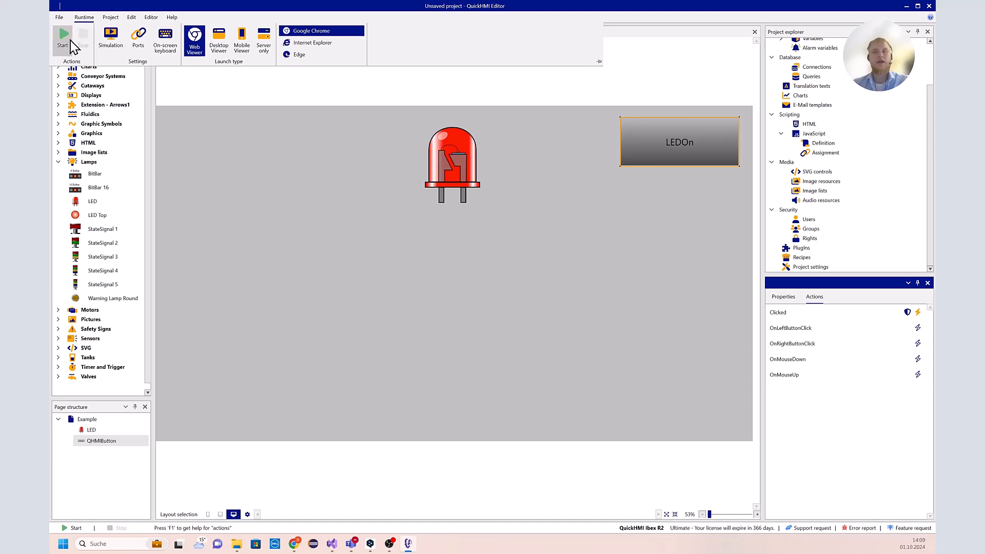
click(71, 41)
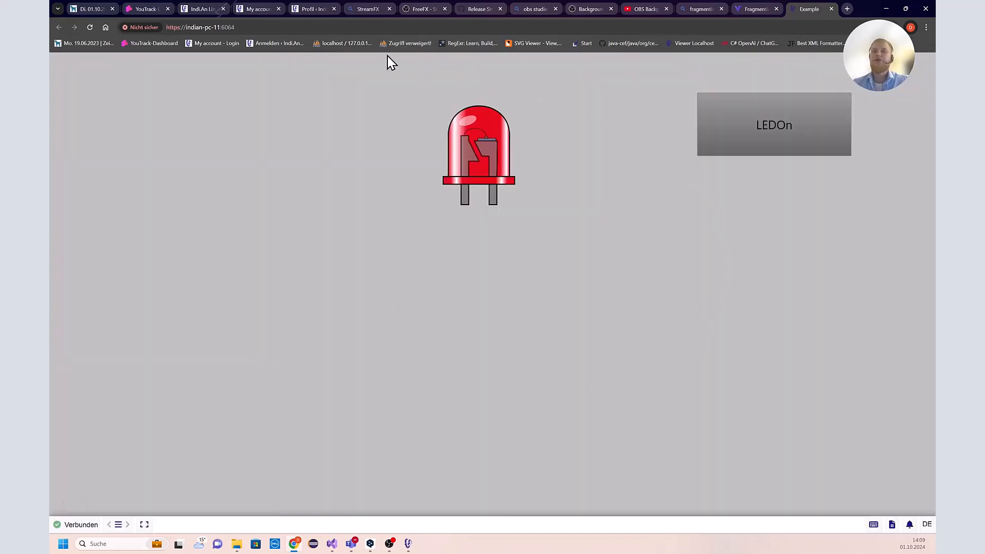
click(739, 140)
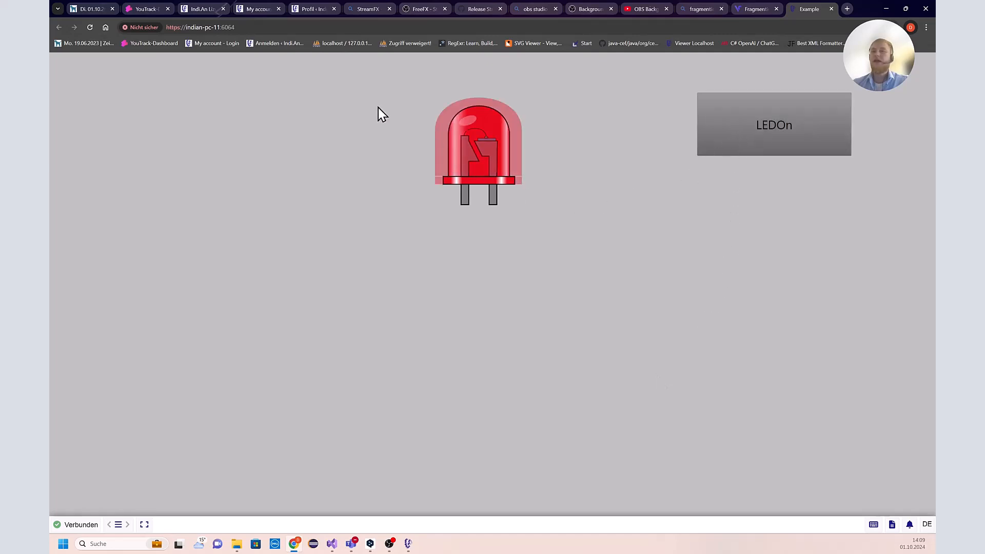
click(767, 154)
click(726, 131)
click(725, 133)
click(725, 134)
click(722, 136)
click(720, 138)
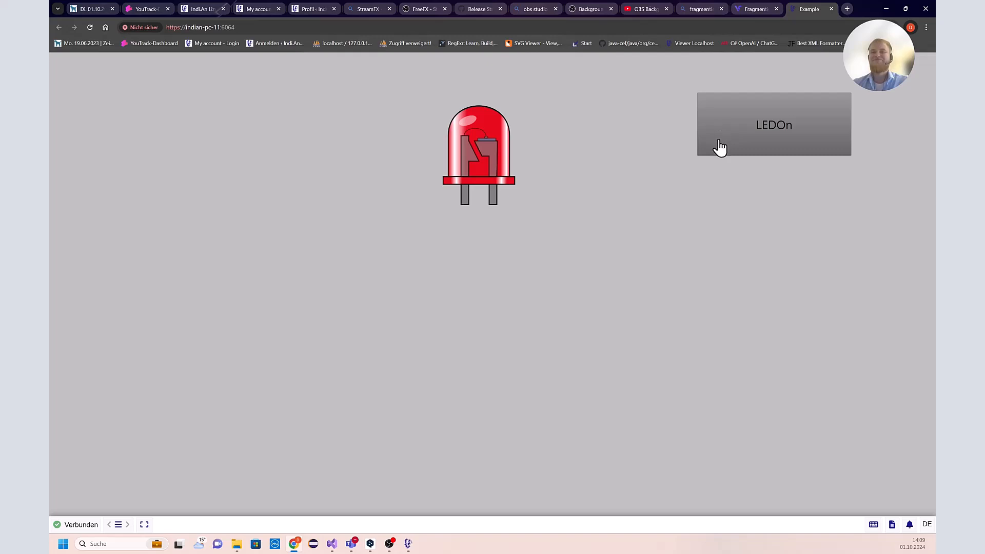
click(891, 8)
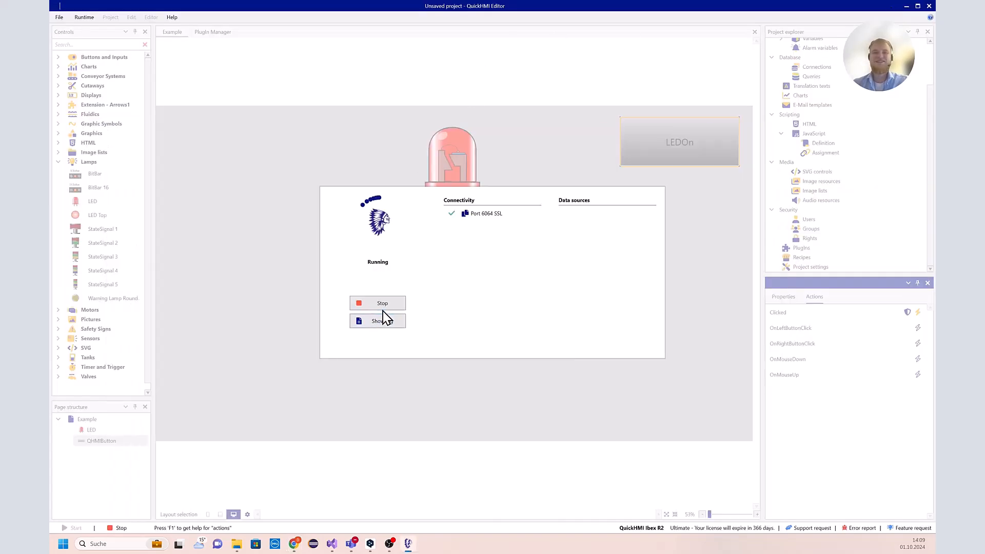
click(384, 303)
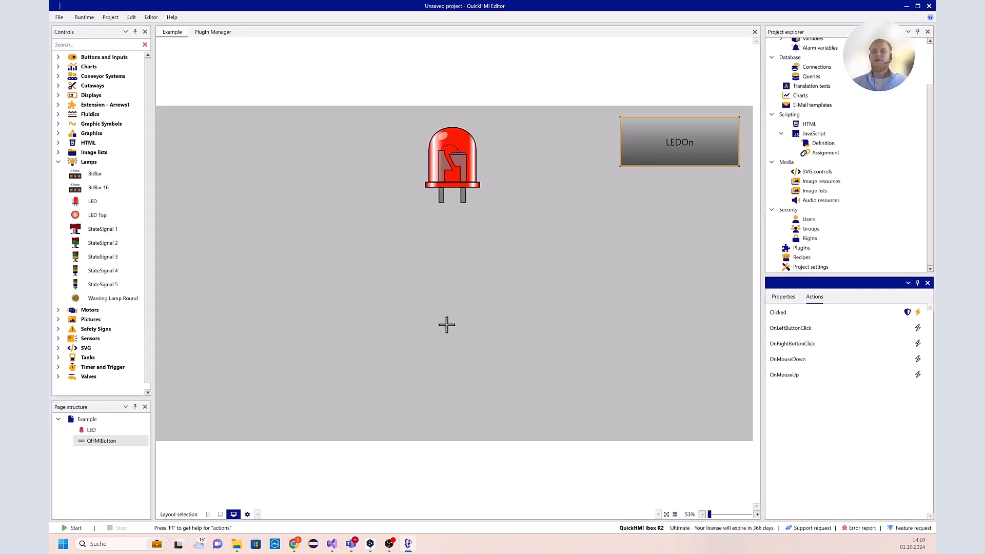
Add a new rule to the Text property of the LEDOn button.
click(782, 298)
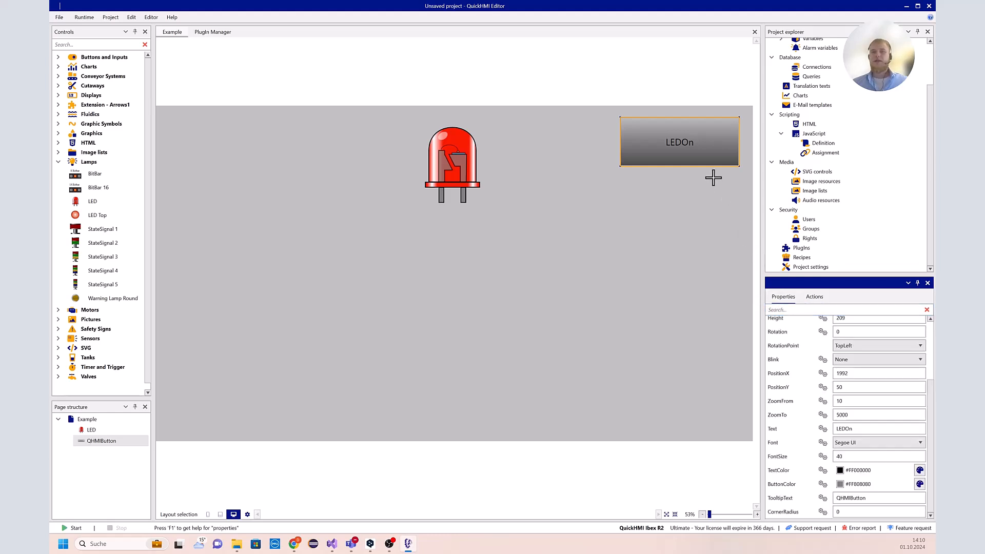
click(621, 226)
click(663, 166)
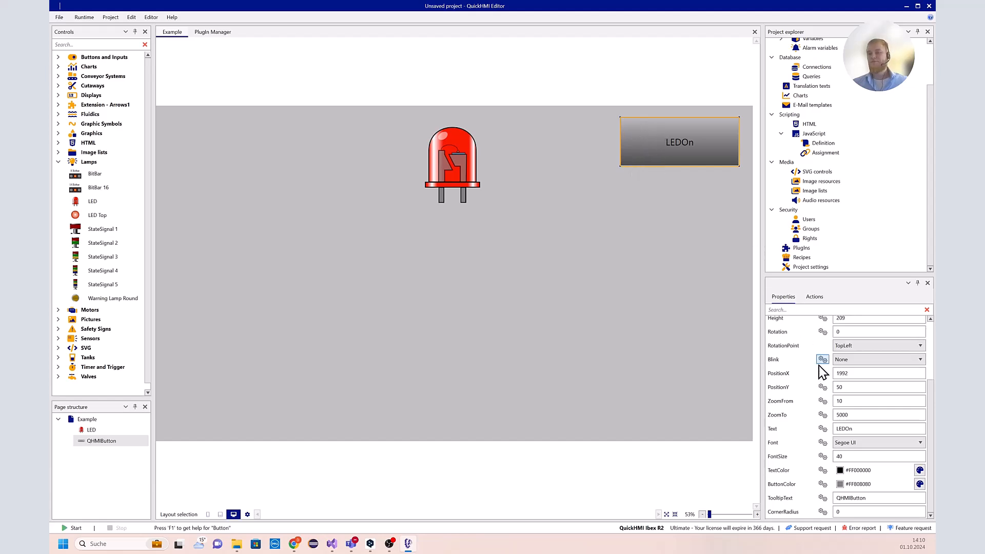
click(822, 429)
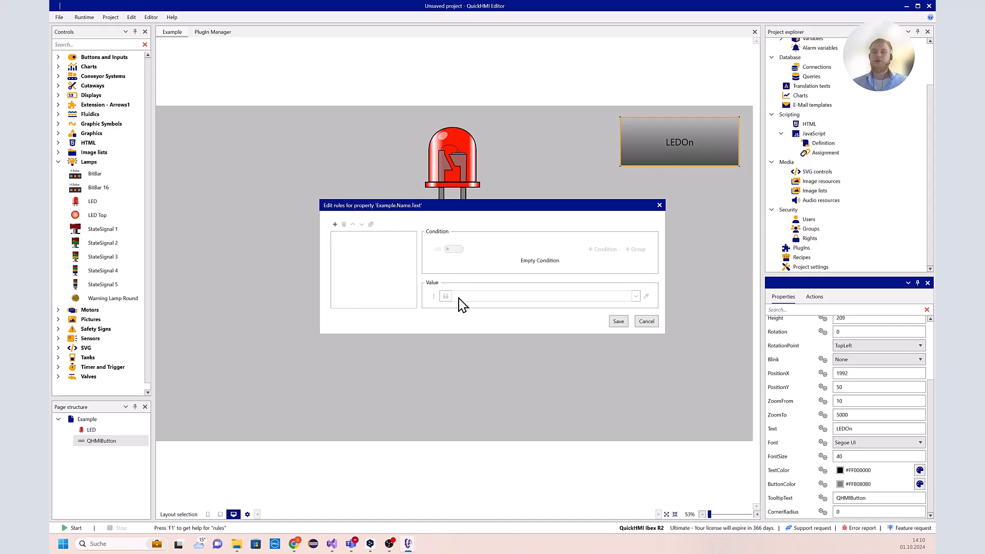
click(334, 224)
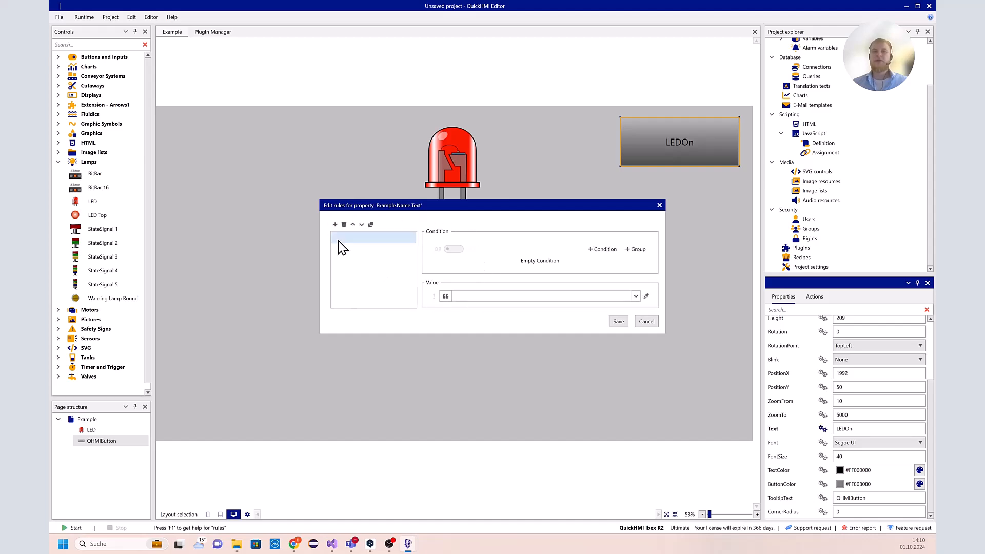
click(487, 295)
click(487, 295)
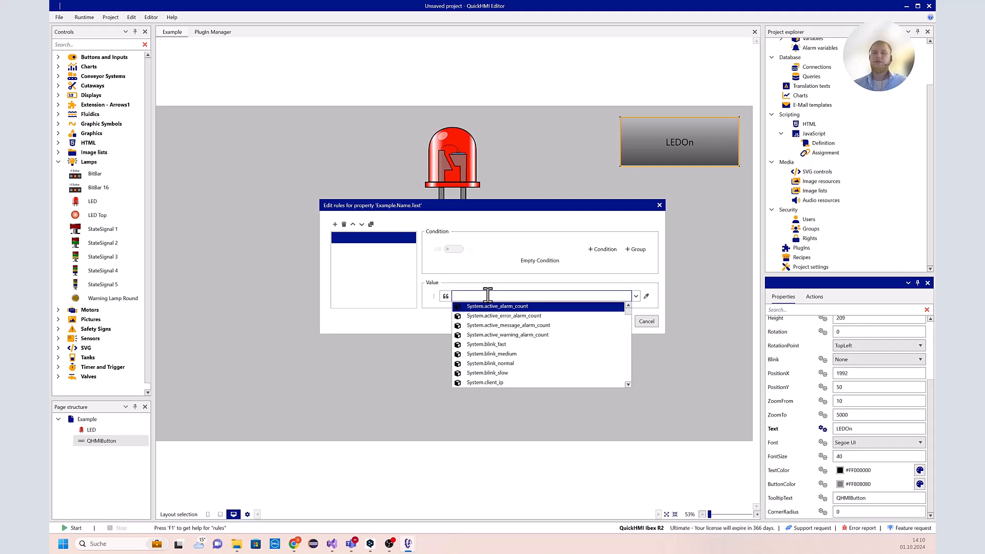
click(487, 286)
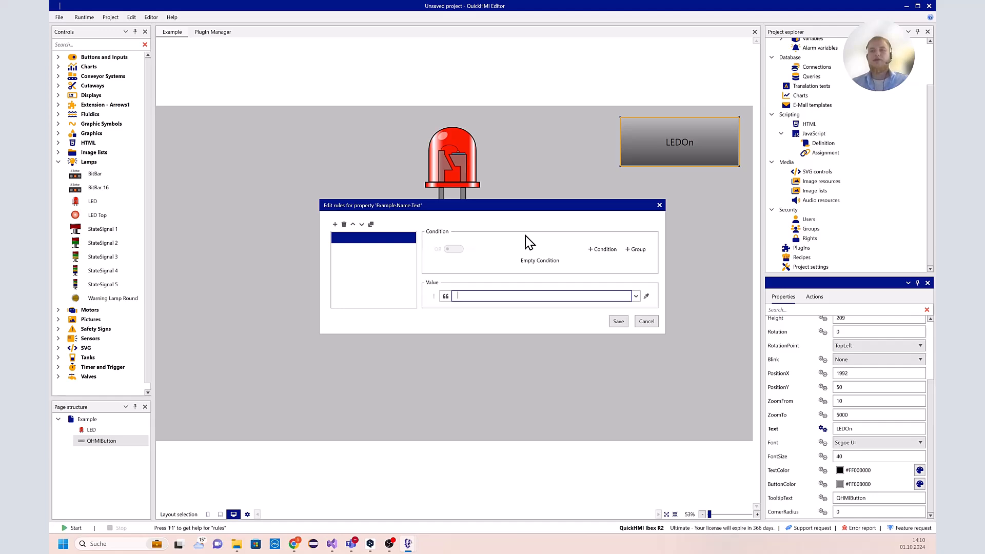
Add a condition to the text rule requiring Example.LED.LEDOn == true.
click(602, 250)
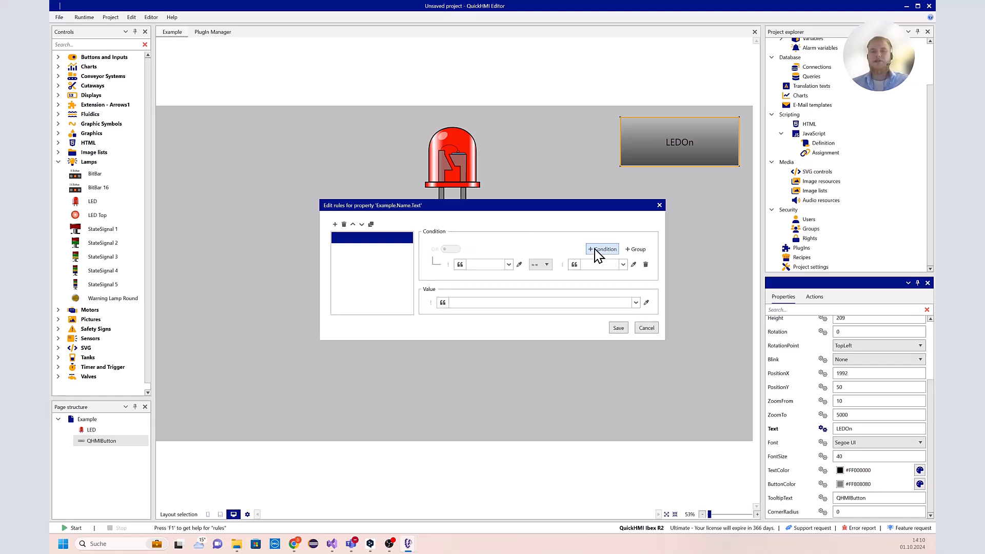
click(483, 265)
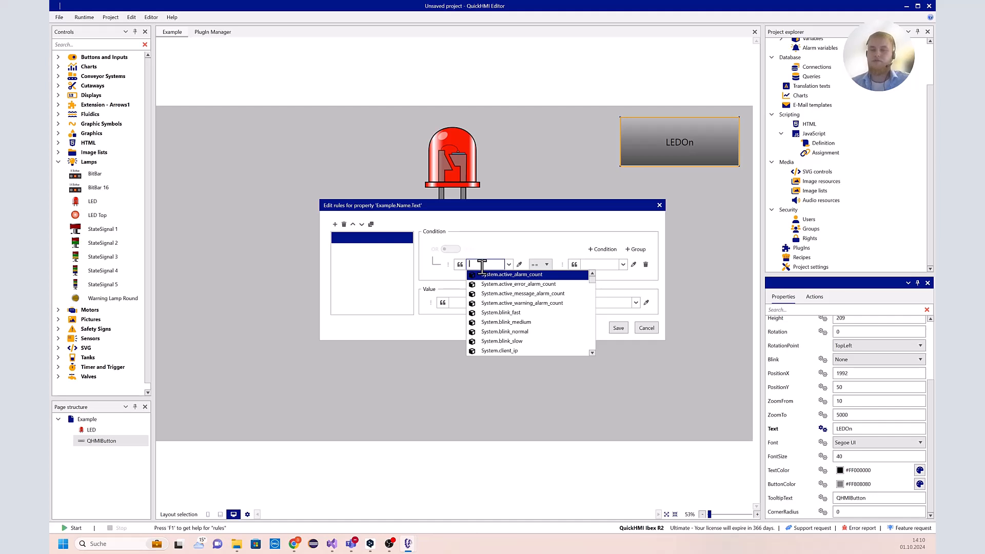
scroll(495, 303, down, 8)
scroll(495, 303, down, 2)
scroll(495, 302, down, 10)
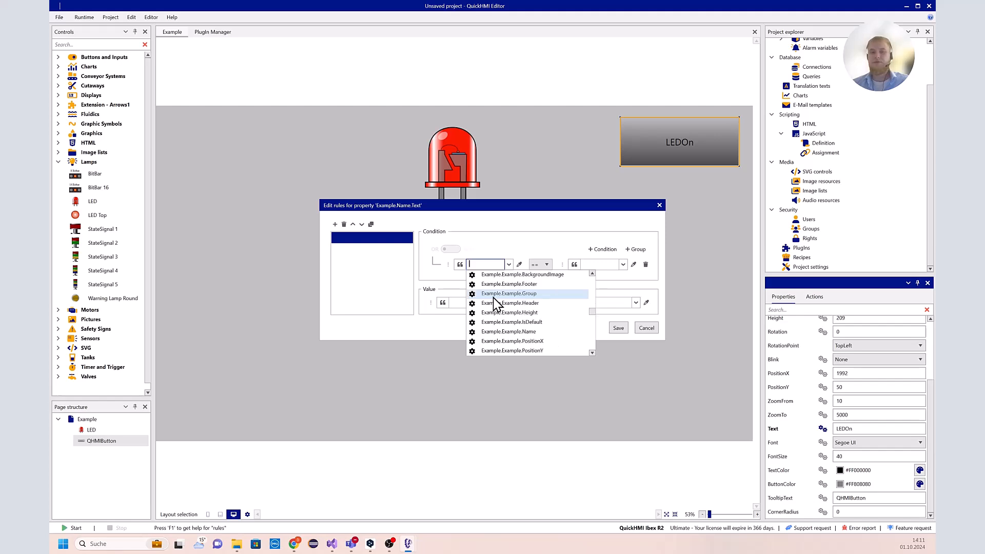
scroll(499, 323, down, 3)
click(512, 343)
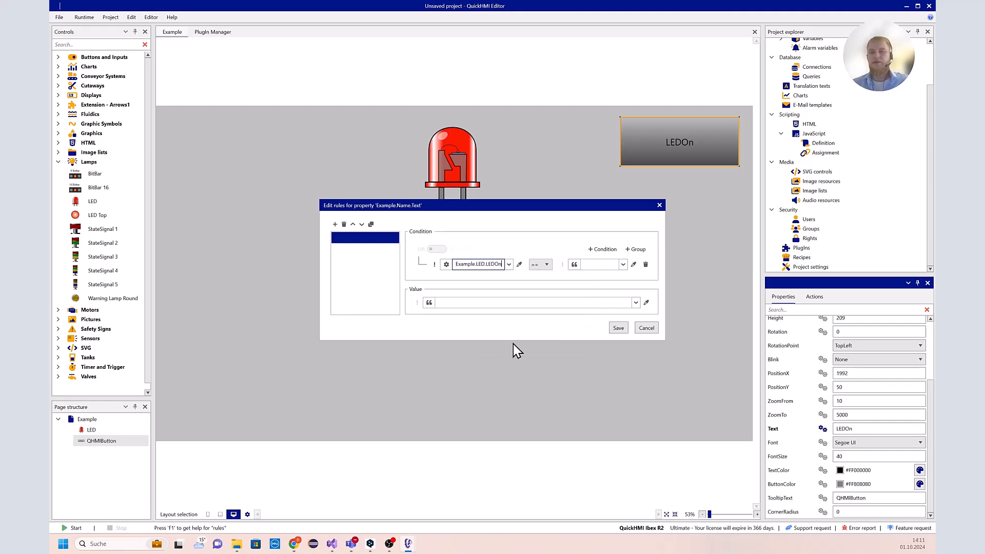
click(598, 264)
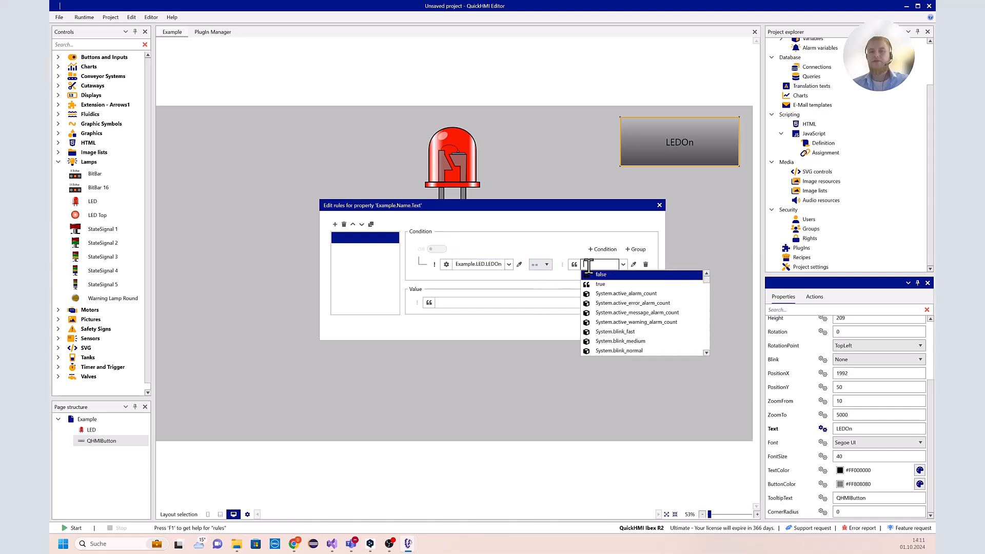
click(604, 285)
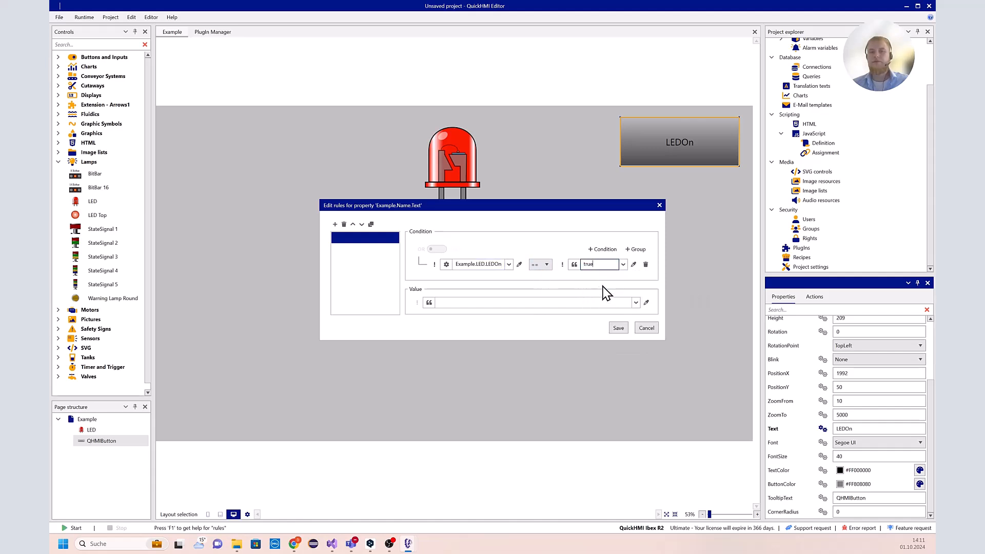
Set the text rule's value to "LEDisON" and save the rule.
click(500, 300)
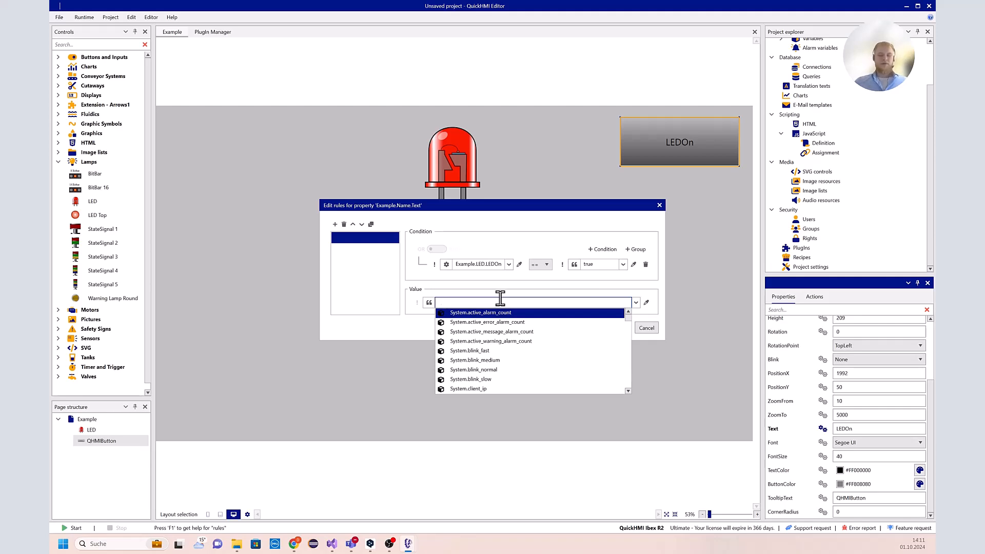
text(LEDisON)
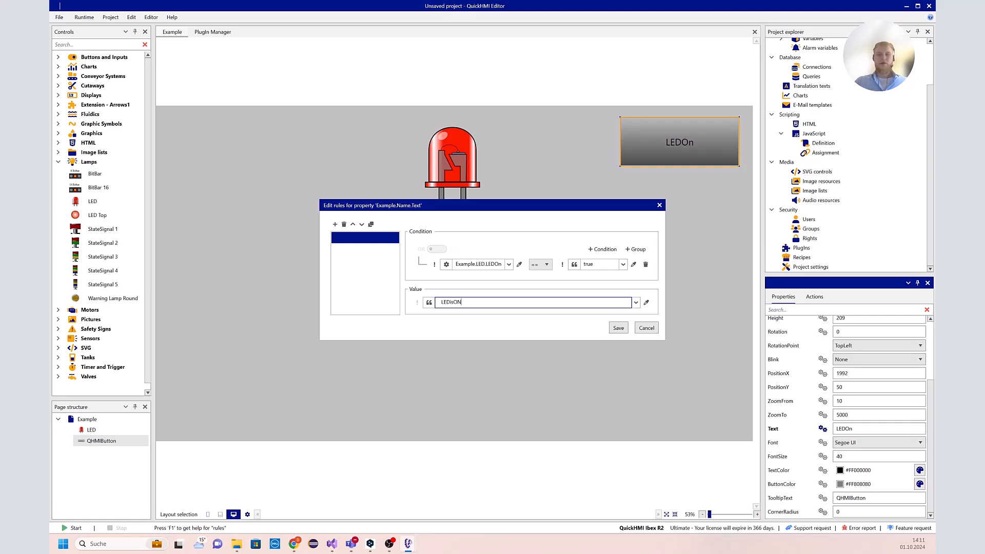
click(611, 329)
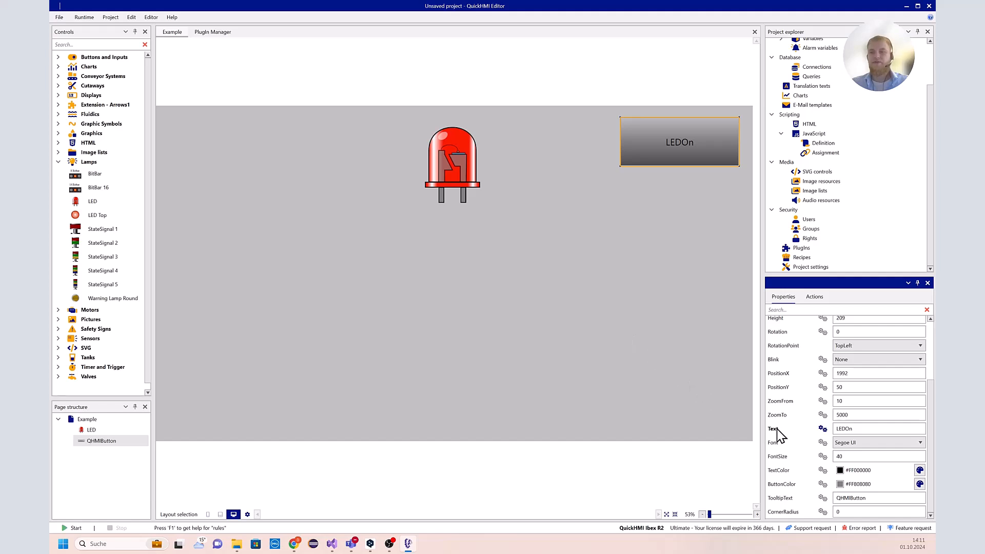
Add a second rule without a condition to the button's Text property, set its value to "LEDisOFF", and save.
click(821, 430)
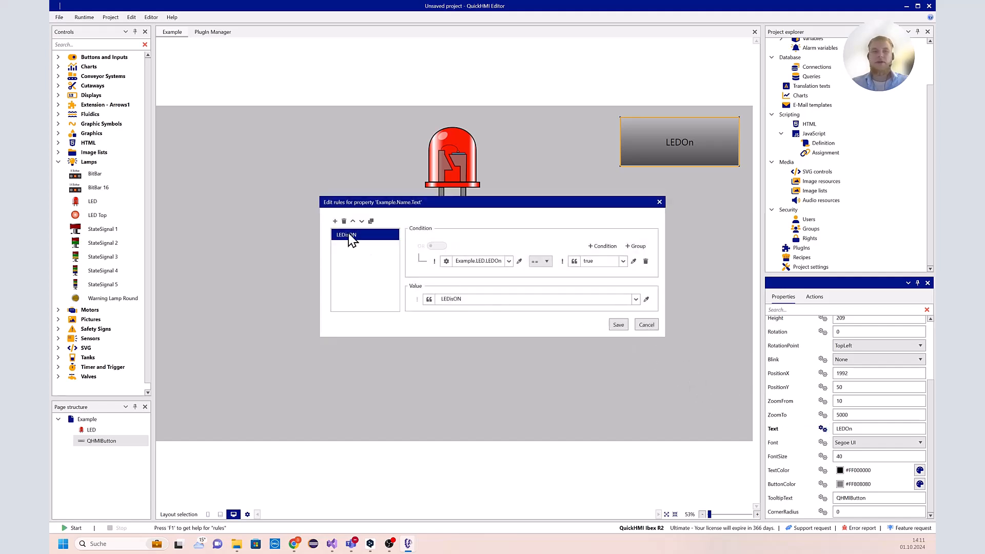
click(335, 221)
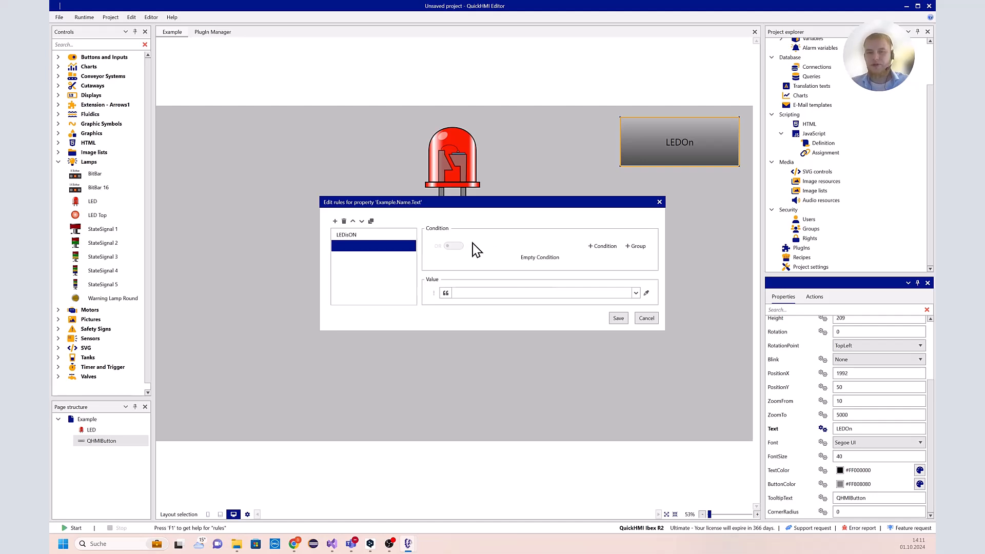
click(387, 247)
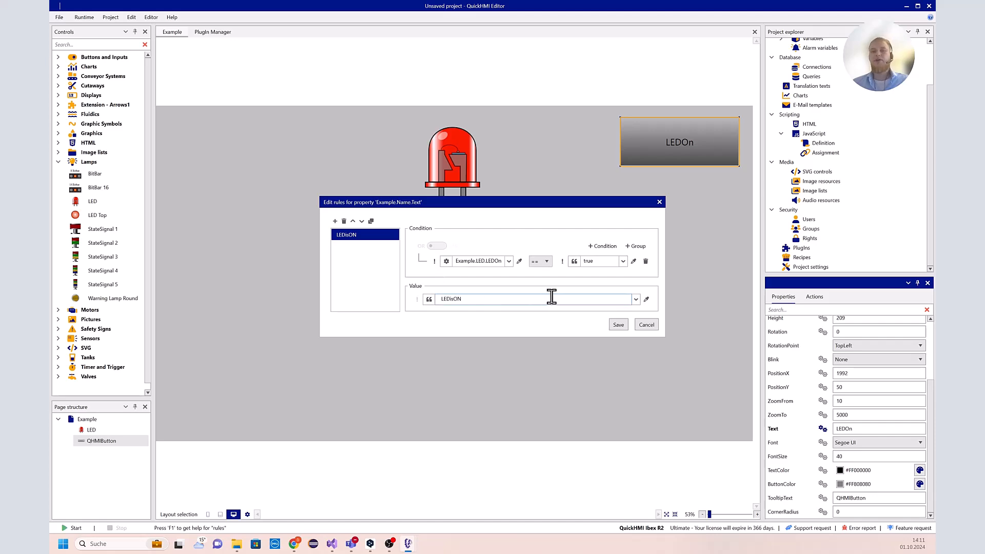
click(359, 252)
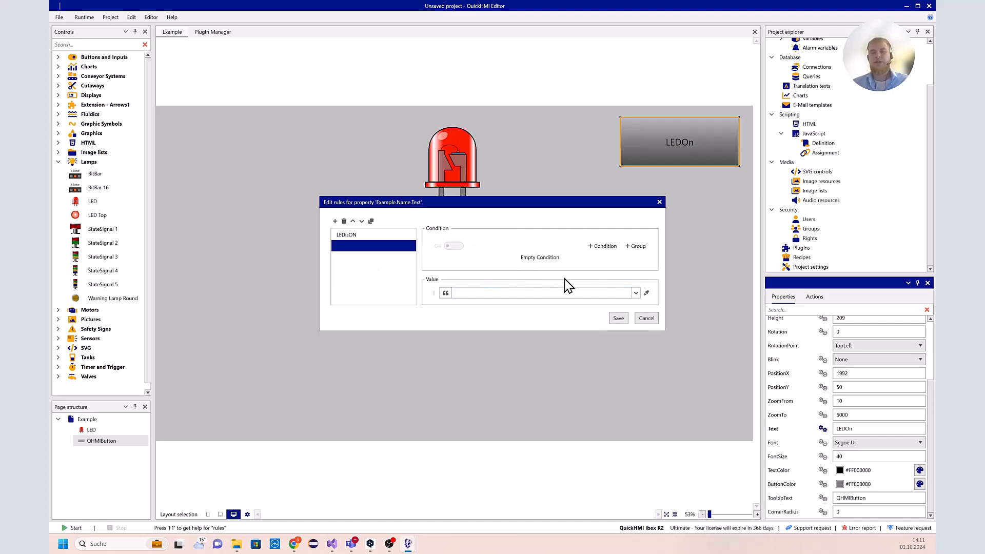
click(537, 293)
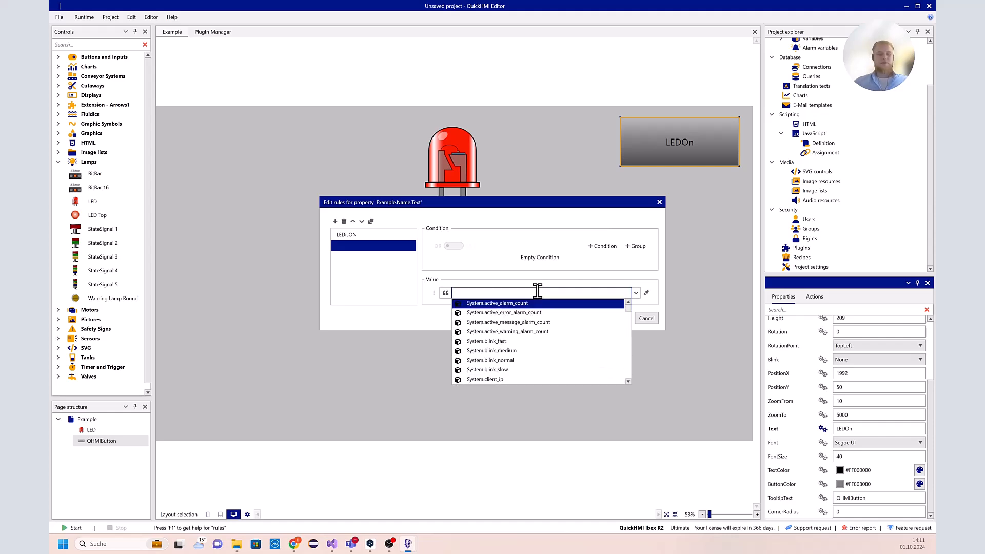
text(LED)
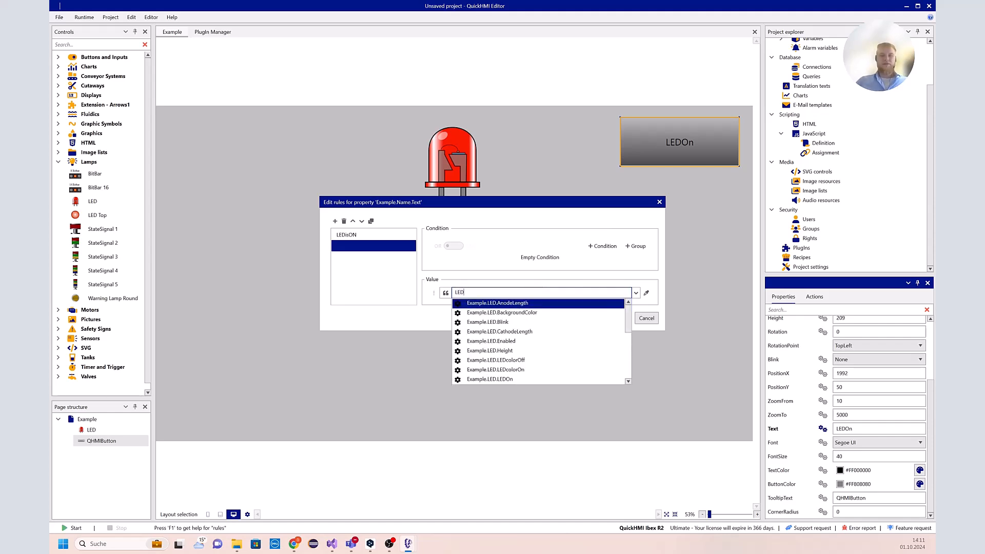
text(isO)
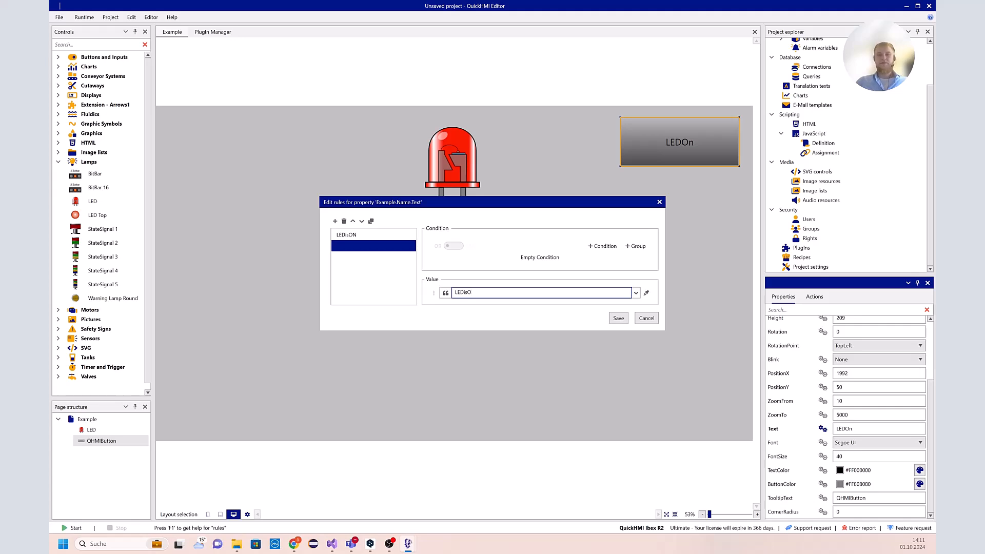
text(FF)
click(614, 321)
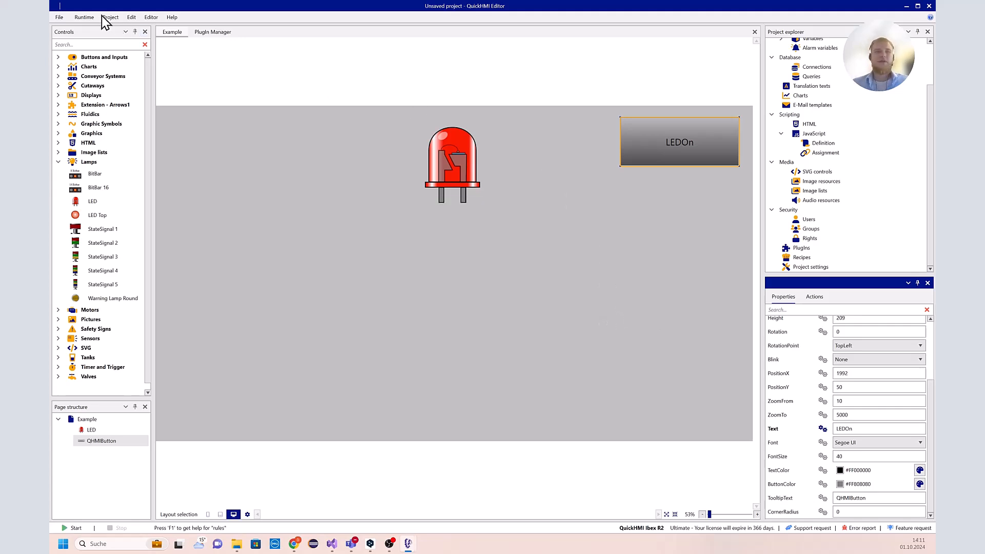
Run the project, toggle the LED repeatedly in the web viewer to check the button's rule-driven text, and stop the runtime.
click(84, 17)
click(62, 38)
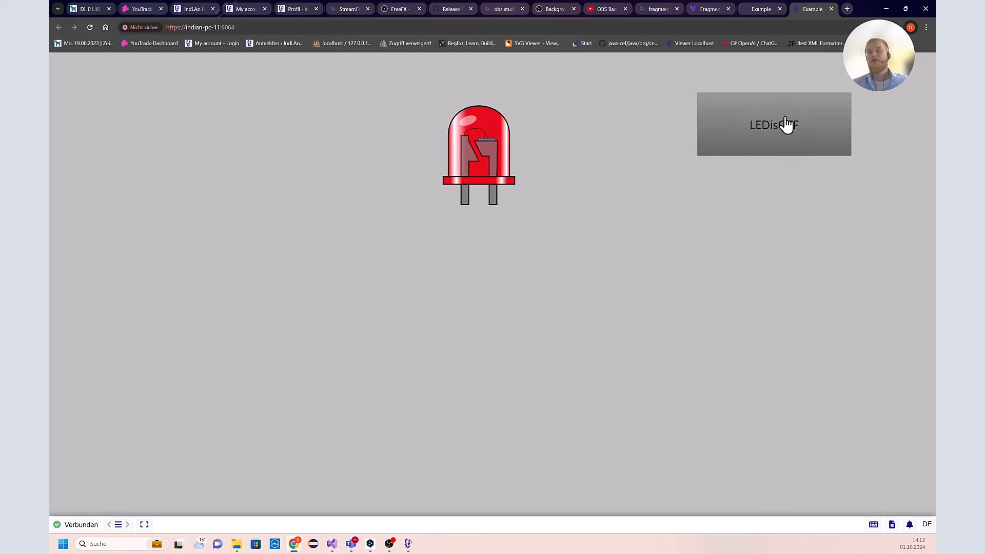
click(786, 147)
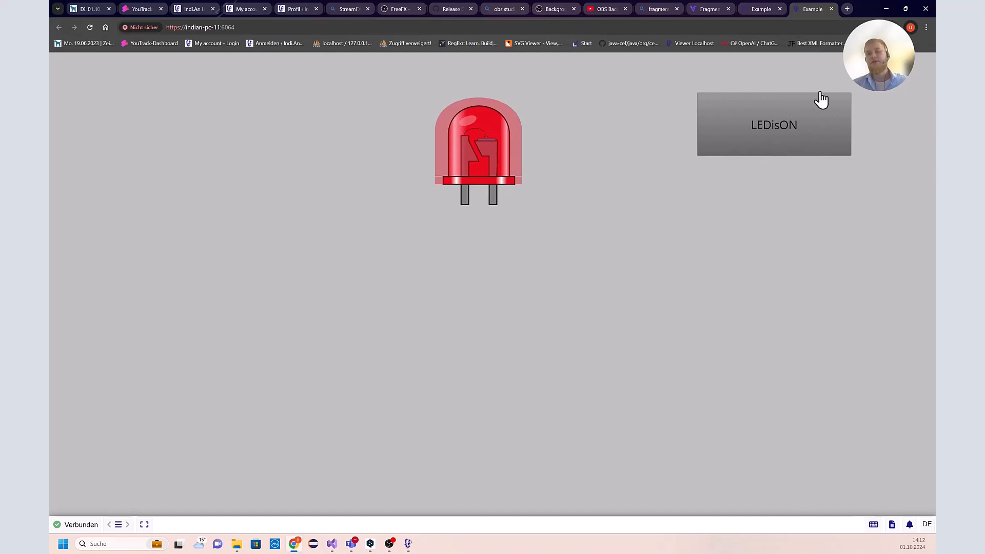
click(797, 141)
click(796, 140)
click(797, 139)
click(796, 140)
click(796, 142)
click(797, 141)
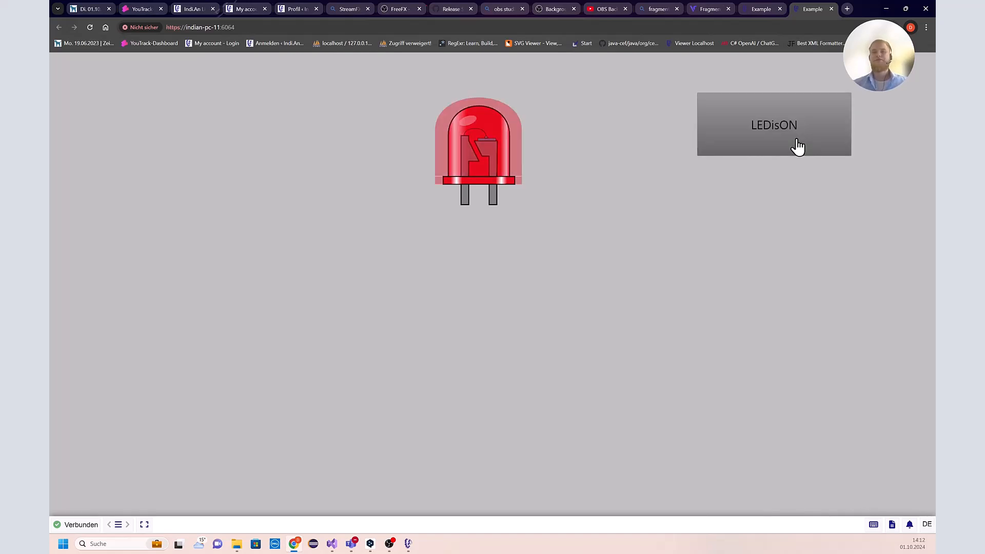
click(879, 4)
click(384, 302)
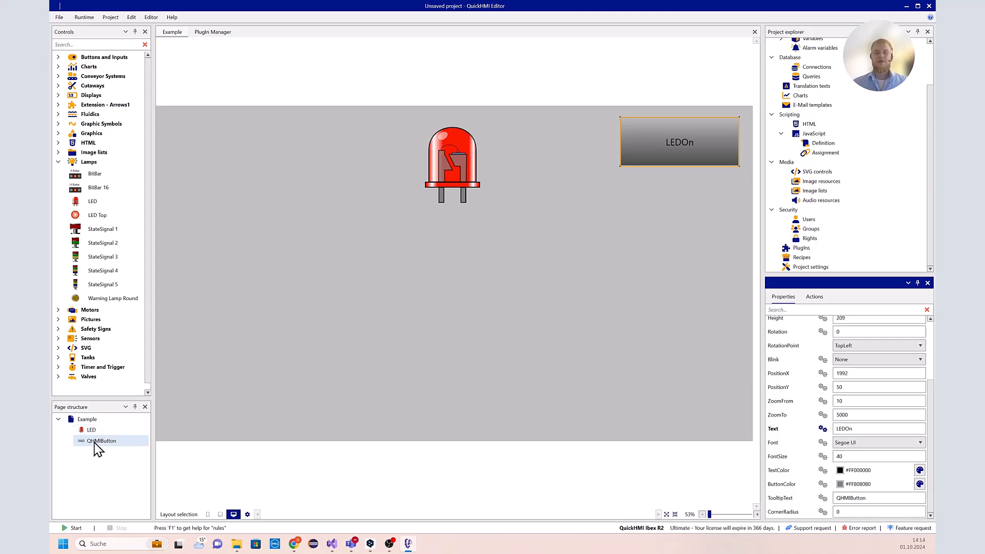
Move the LED in the page structure into a new group named Controls1.
click(121, 432)
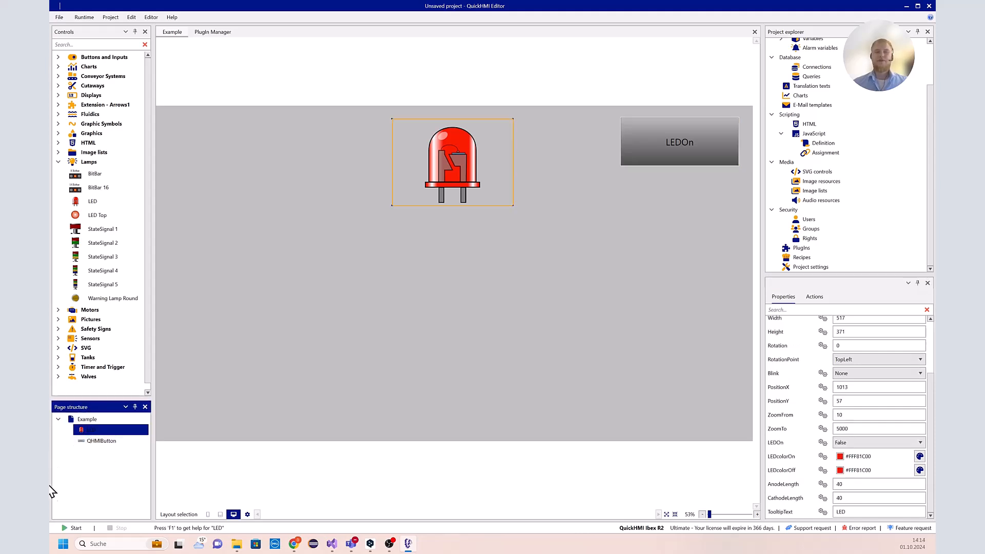
click(100, 442)
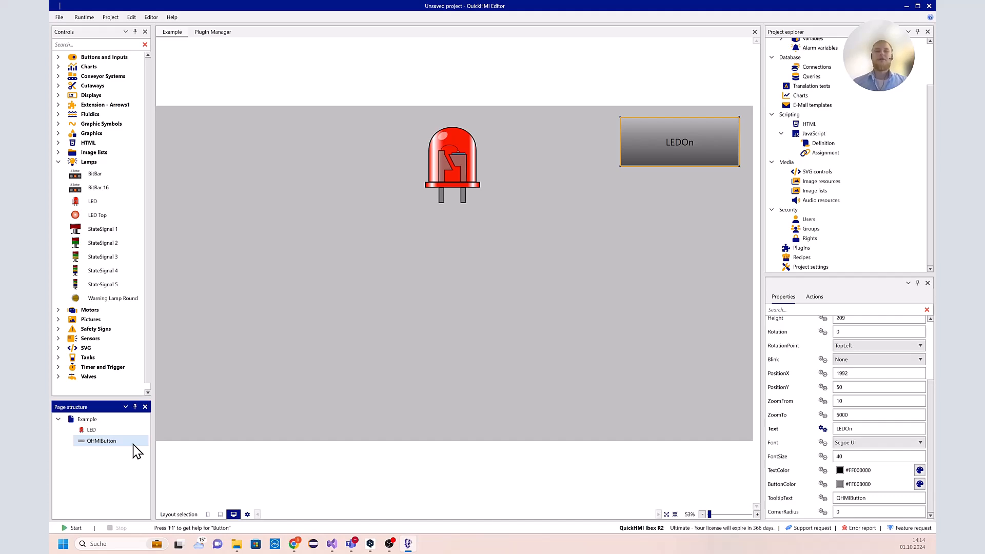
click(111, 423)
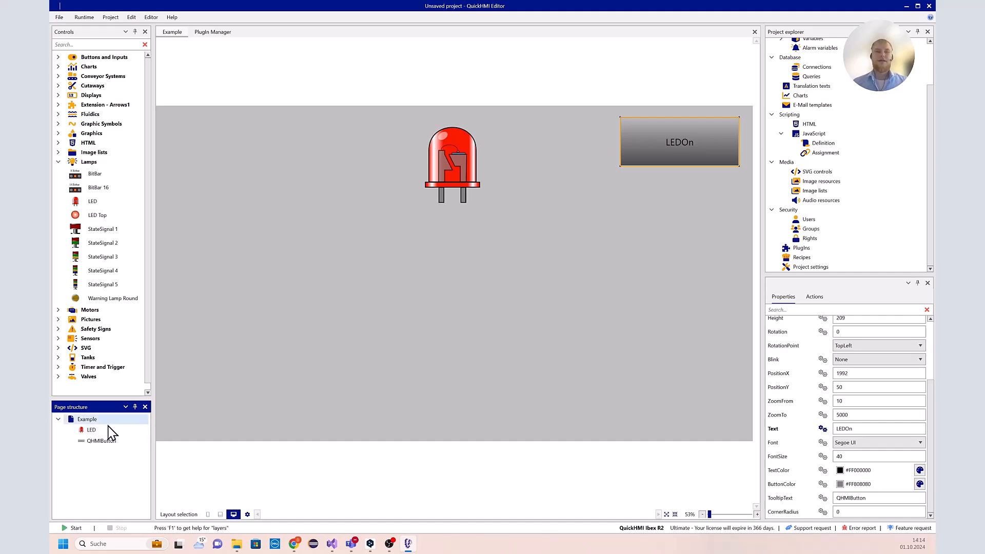
click(105, 429)
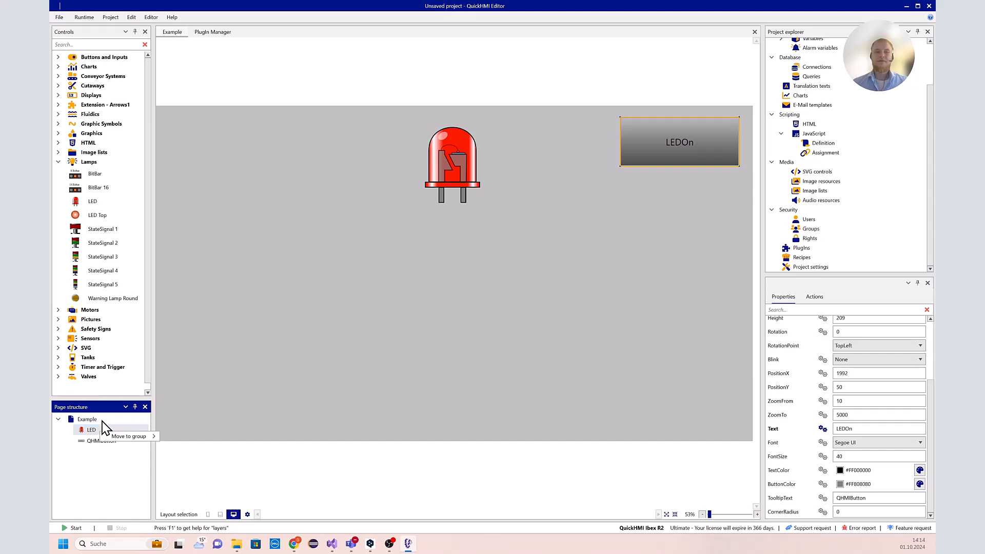
right_click(97, 432)
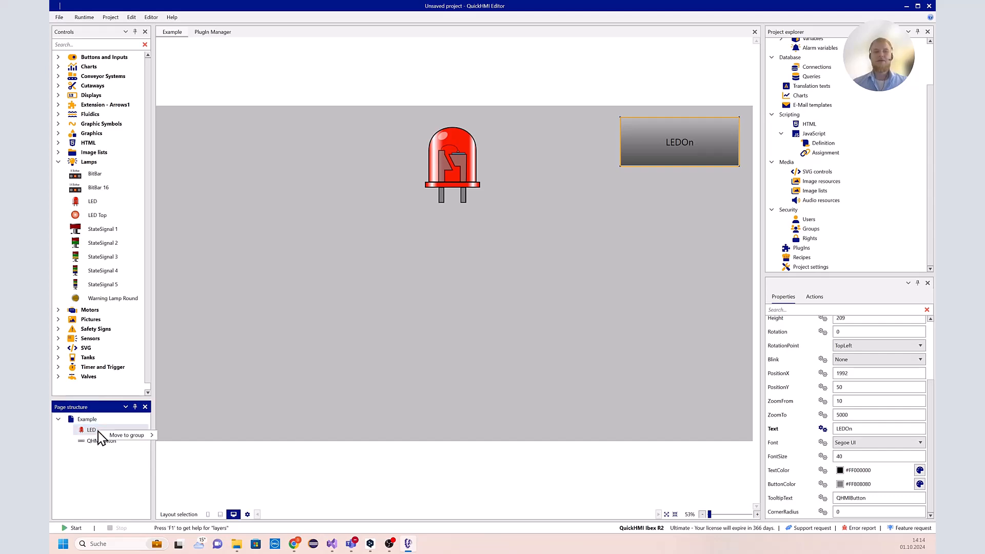
mouse_move(111, 436)
click(165, 436)
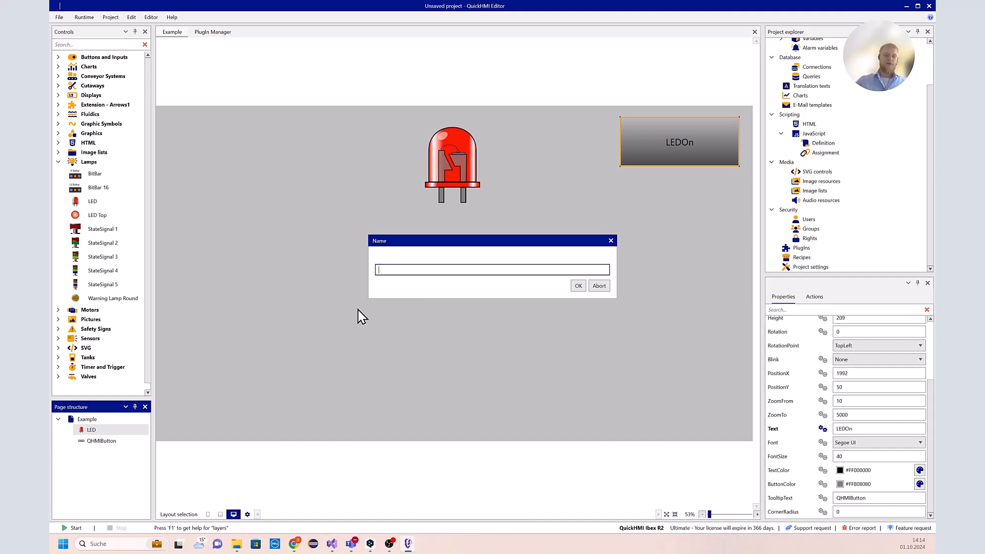
text(1)
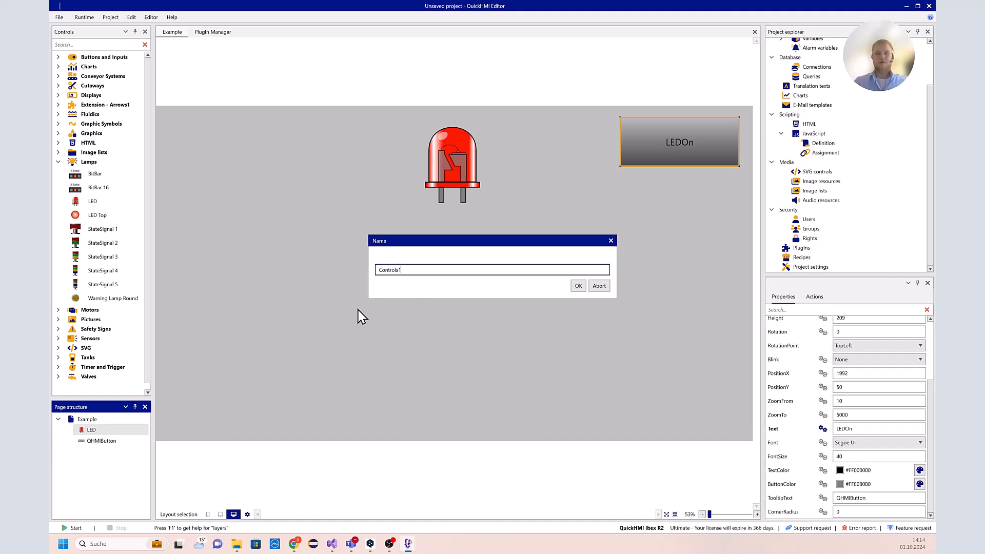
click(578, 285)
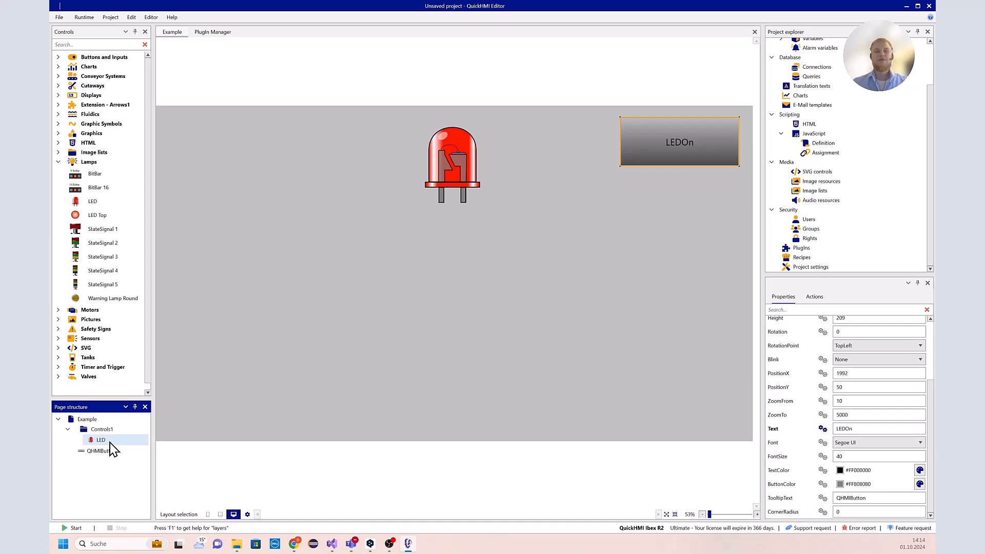
Move the QHMIButton into the existing Controls1 group.
right_click(107, 451)
mouse_move(117, 456)
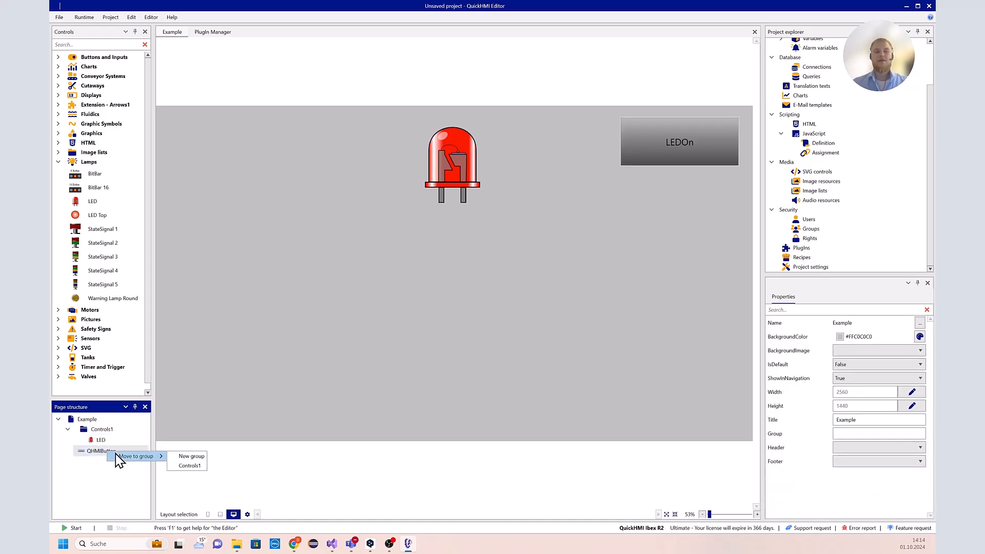
click(189, 466)
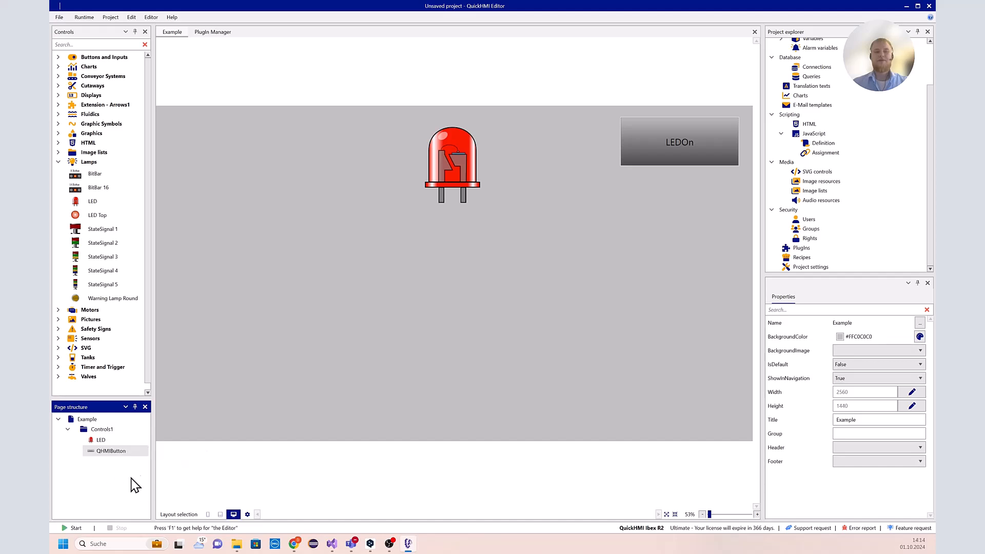
Select the Controls1 group and move its controls together slightly left and down, placing the button at about X 1944, Y 66.
click(105, 430)
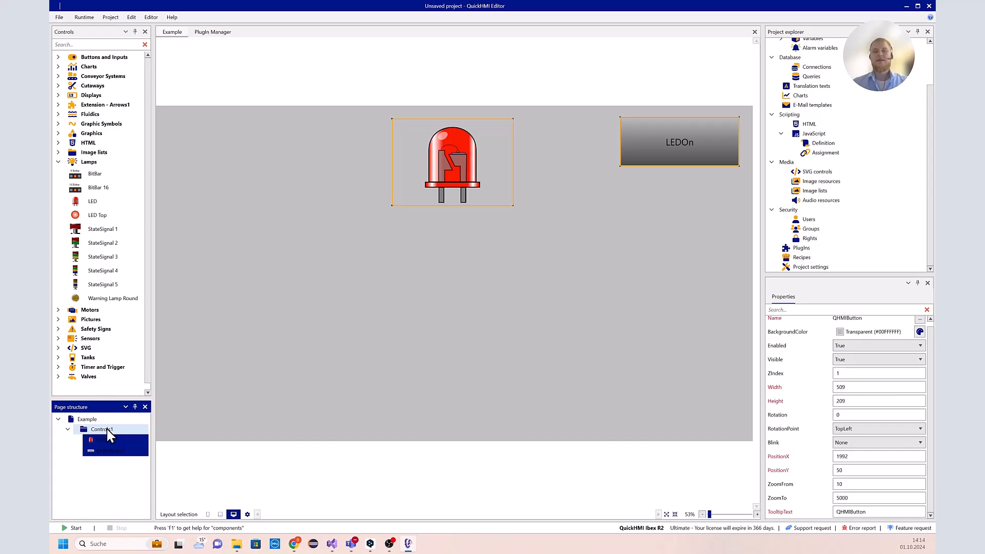
mouse_move(436, 175)
mouse_down()
mouse_move(350, 224)
mouse_move(213, 198)
mouse_move(215, 189)
mouse_move(462, 187)
mouse_move(426, 185)
mouse_up()
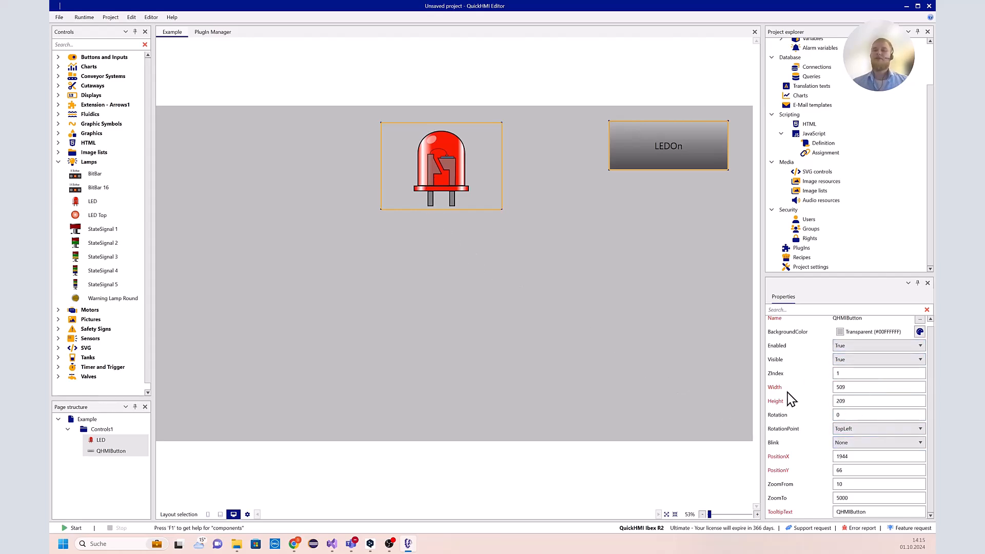
scroll(853, 401, up, 1)
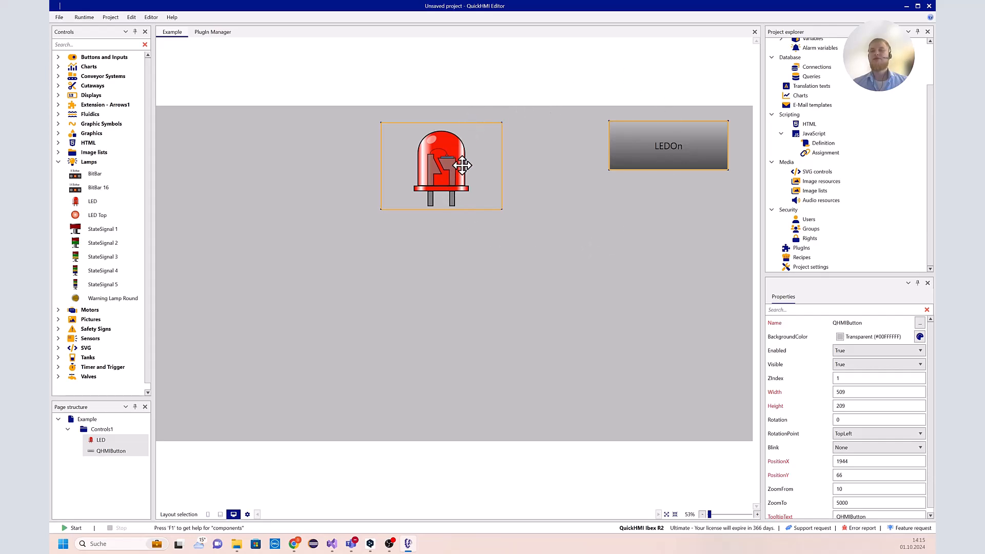
Select the LED and the button individually, and select both together with a selection rectangle on the page.
click(604, 238)
click(484, 185)
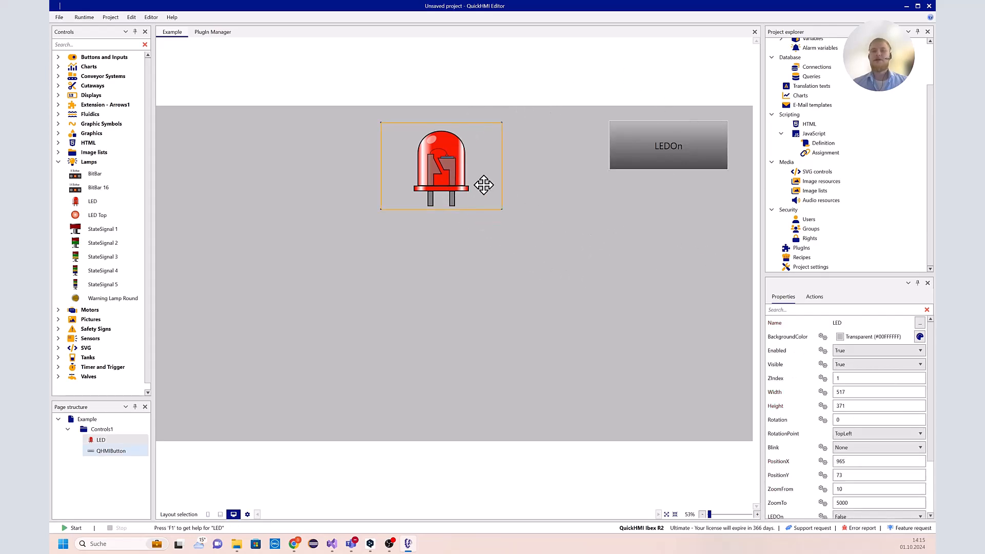
click(643, 145)
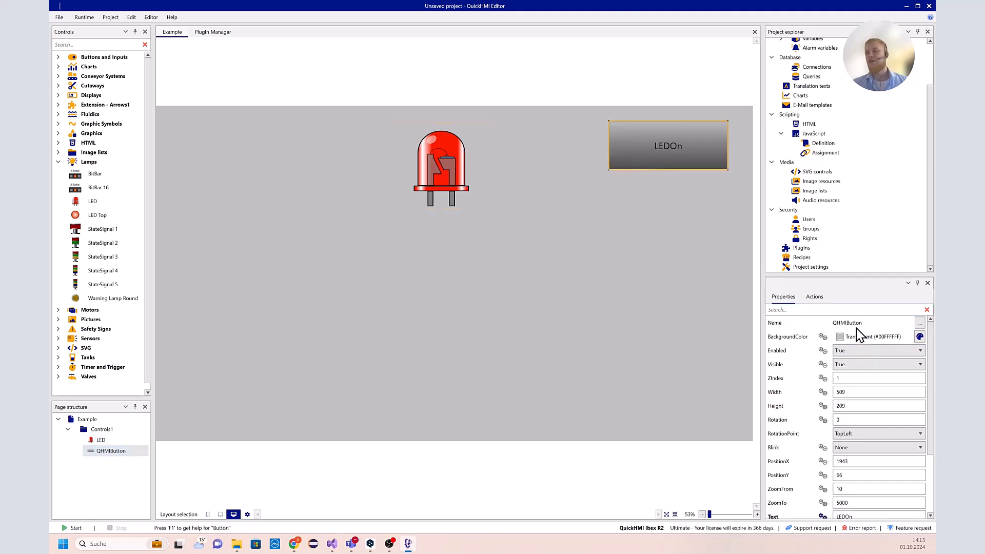
drag(743, 105, 339, 221)
click(536, 314)
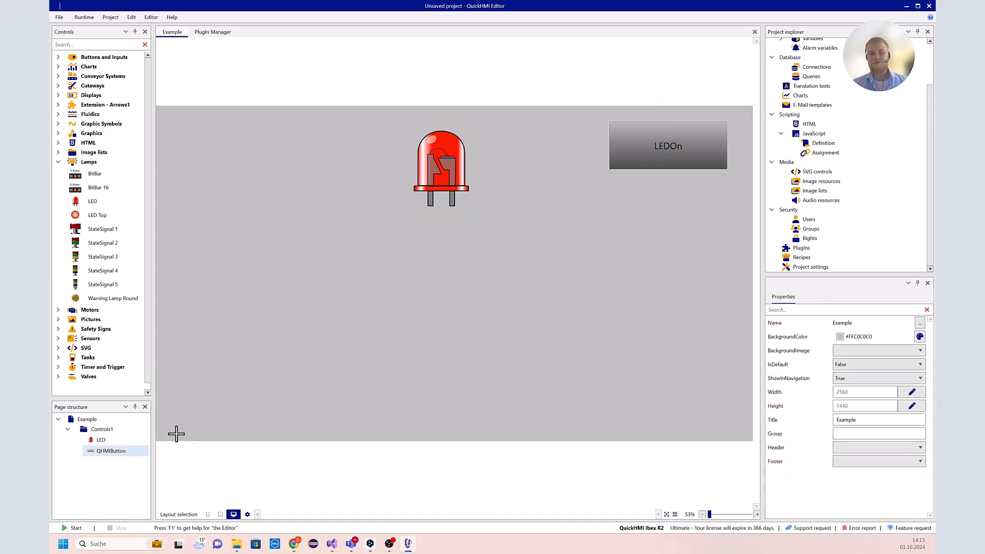
drag(747, 109, 332, 279)
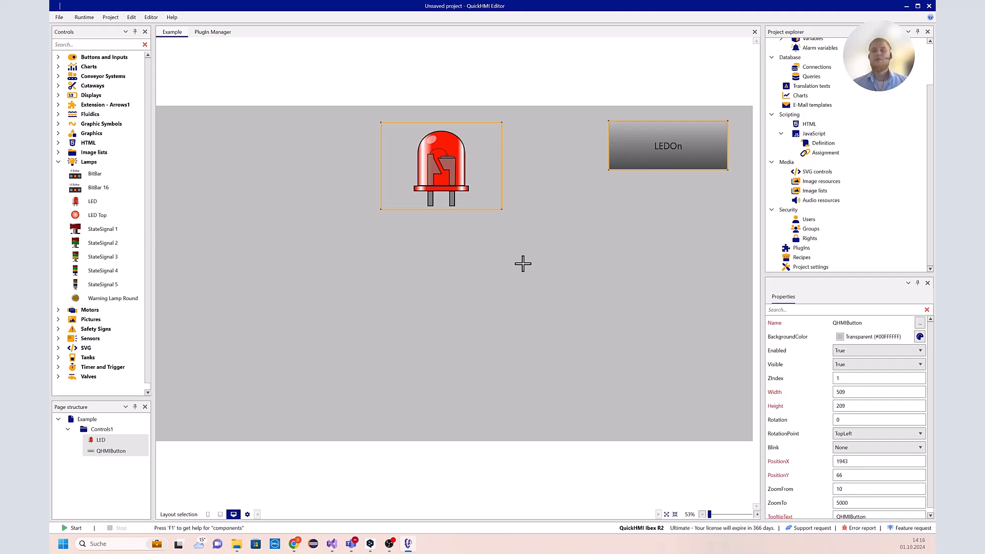
Add a new page of type Page named Page2 at 2560 x 1440.
scroll(815, 166, up, 2)
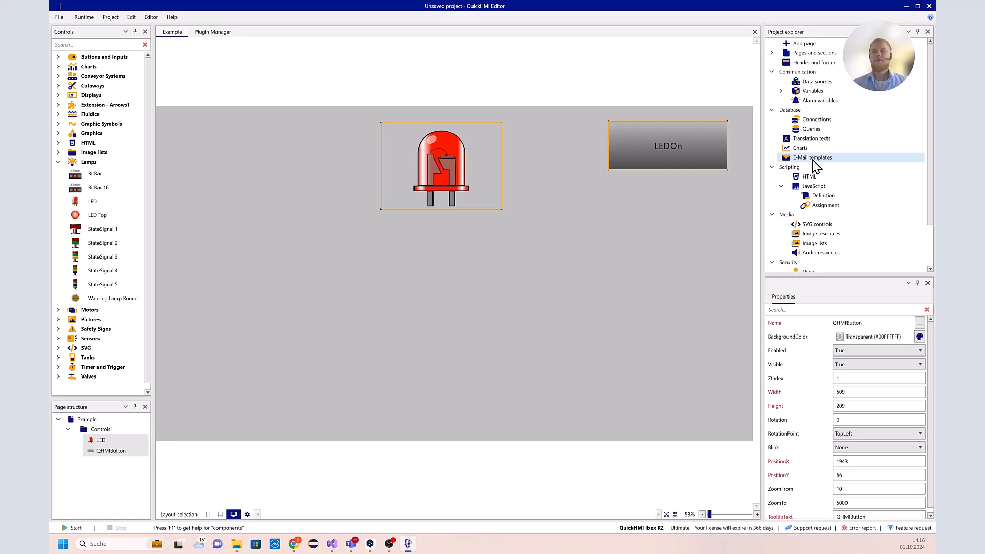
click(816, 47)
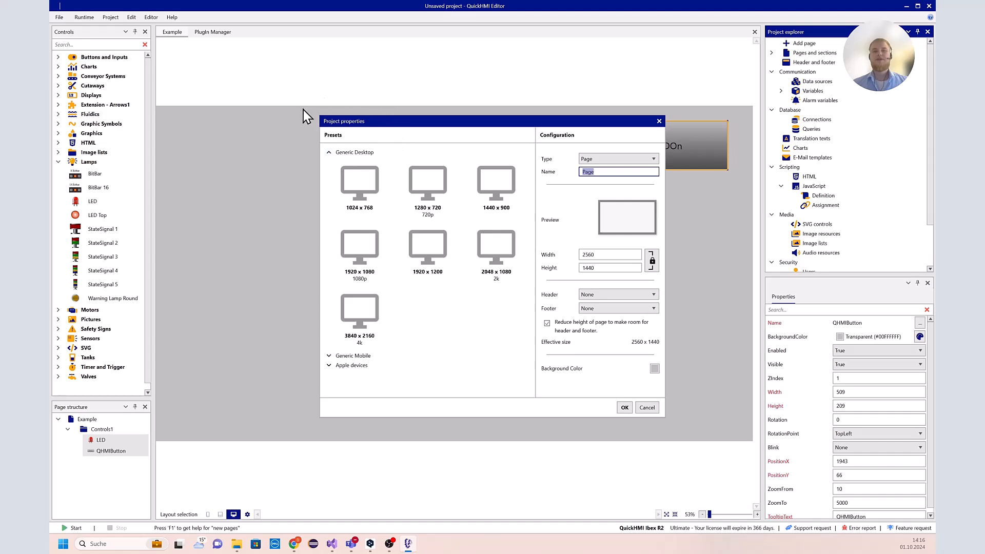
click(606, 174)
drag(589, 174, 581, 175)
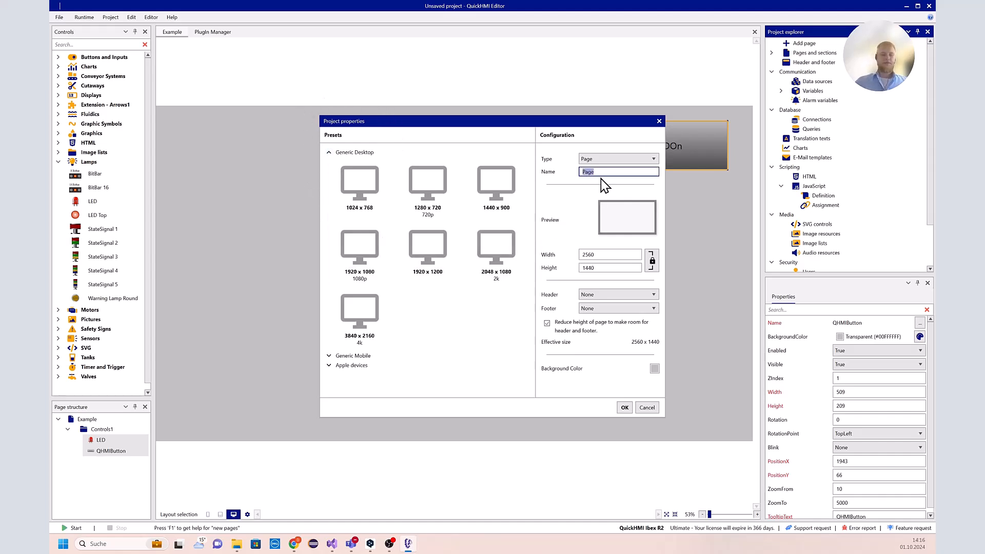
text(Page2)
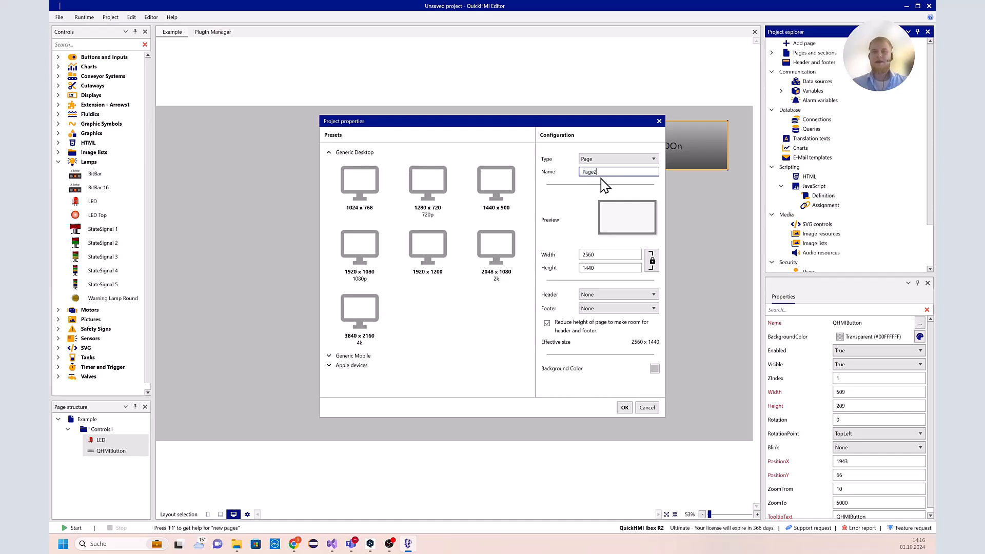
click(602, 163)
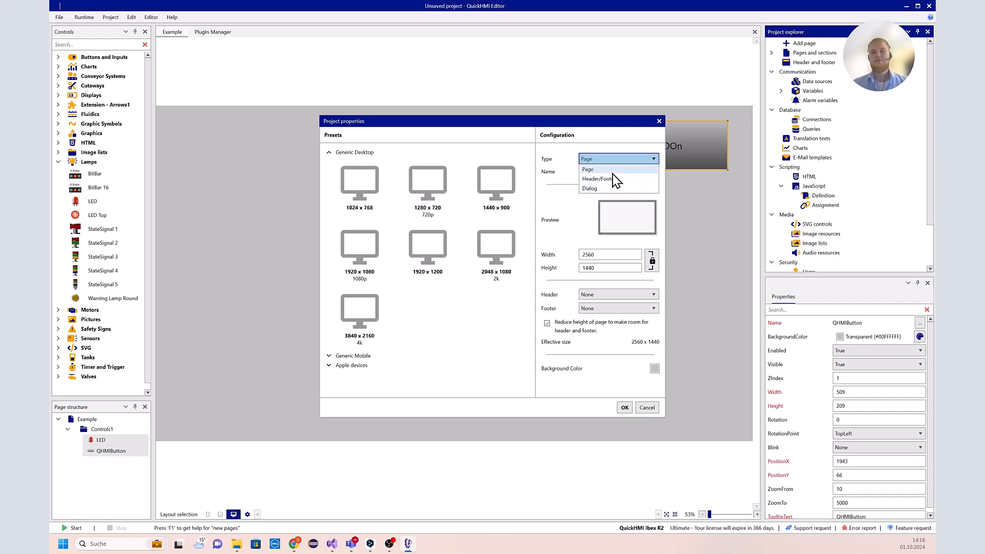
click(616, 170)
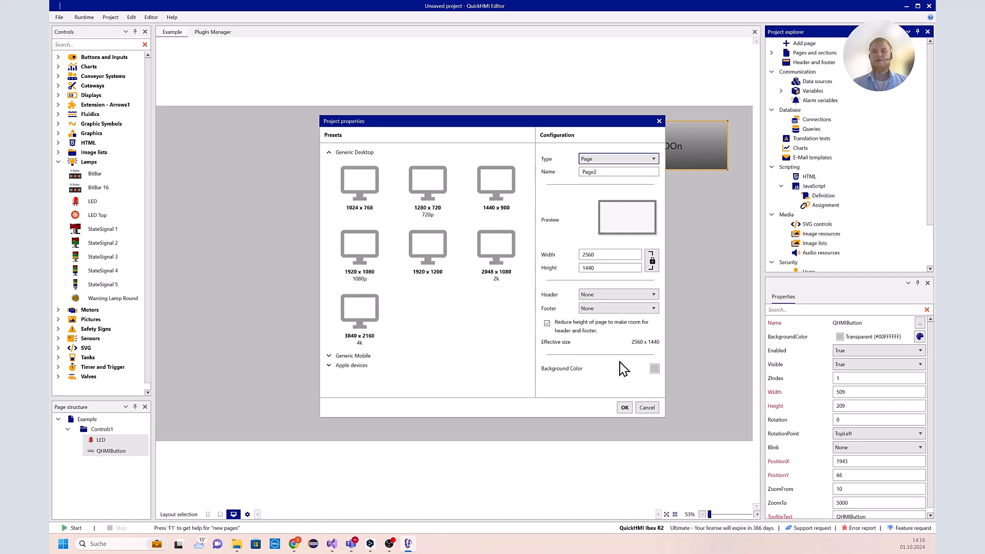
click(625, 408)
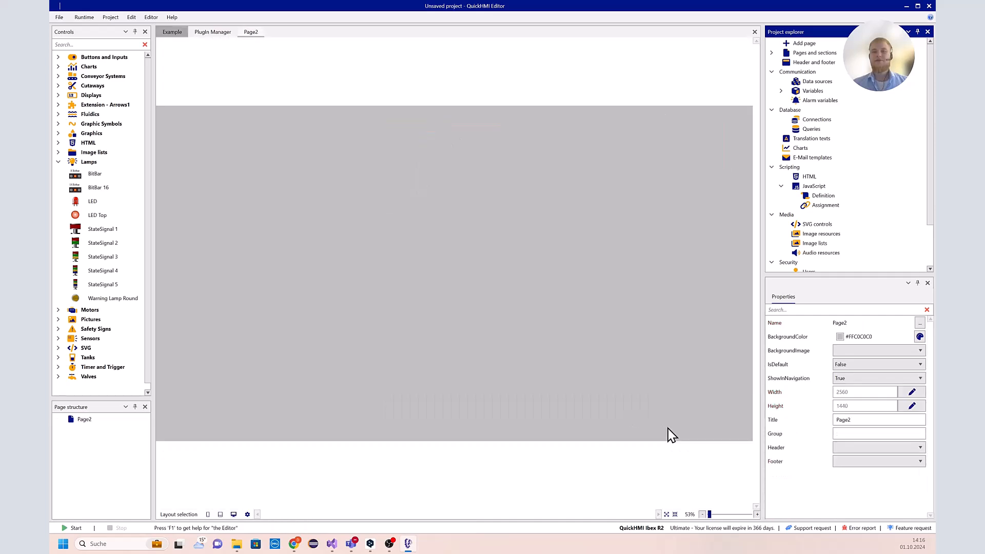
Expand the project's page list and switch between the Example page and Page2, ending on Example.
click(771, 54)
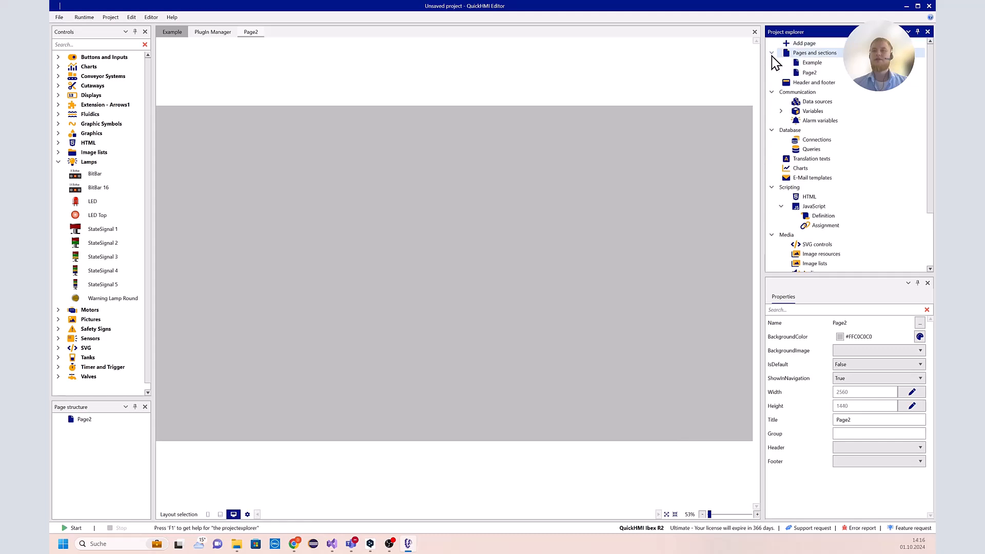
double_click(828, 65)
double_click(821, 75)
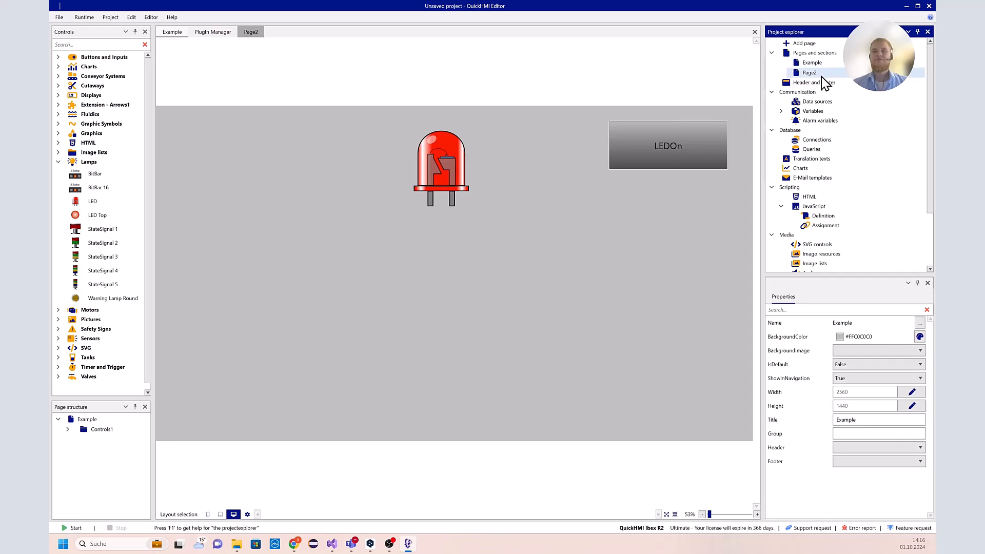
double_click(828, 65)
double_click(823, 74)
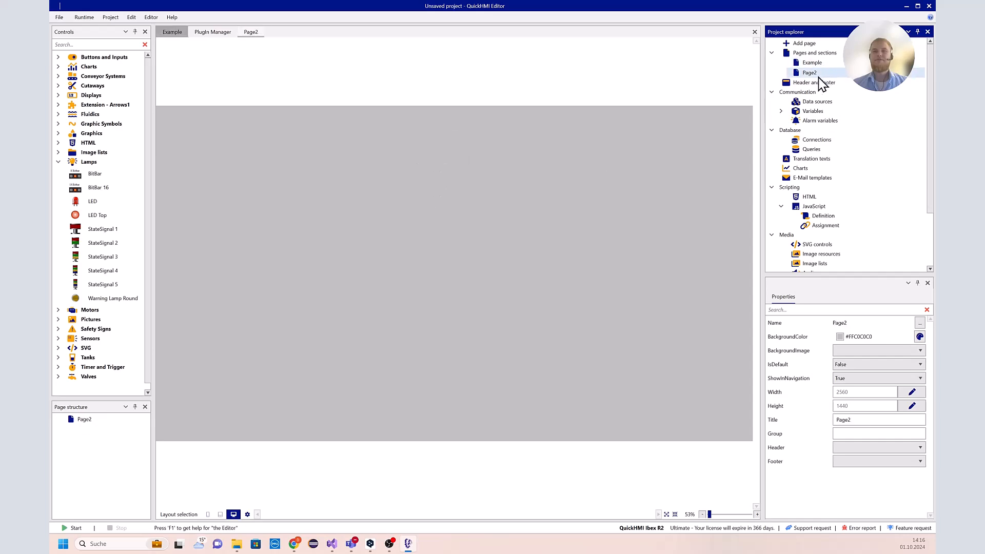
double_click(828, 66)
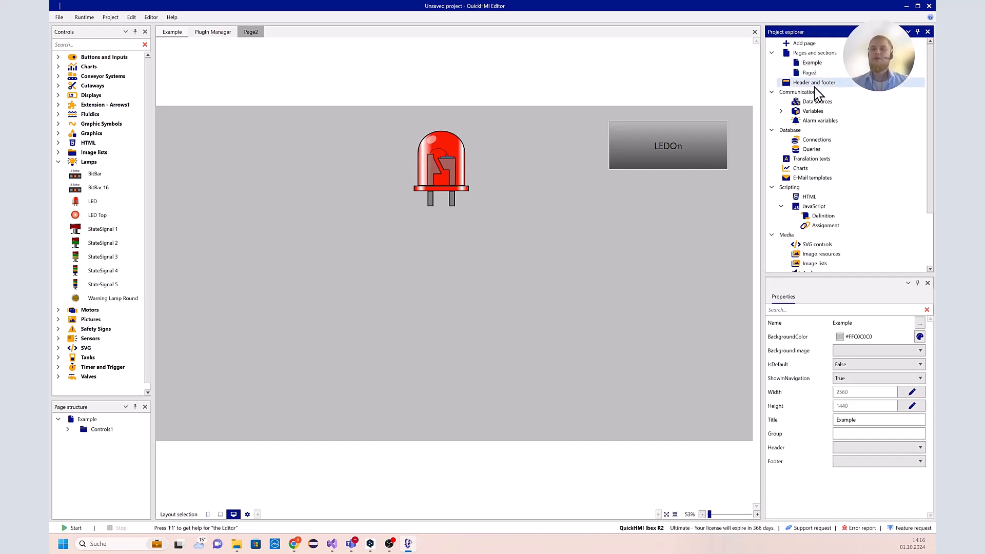
Add a Header/Footer page named Header1 with a size of 2560 x 216.
click(815, 44)
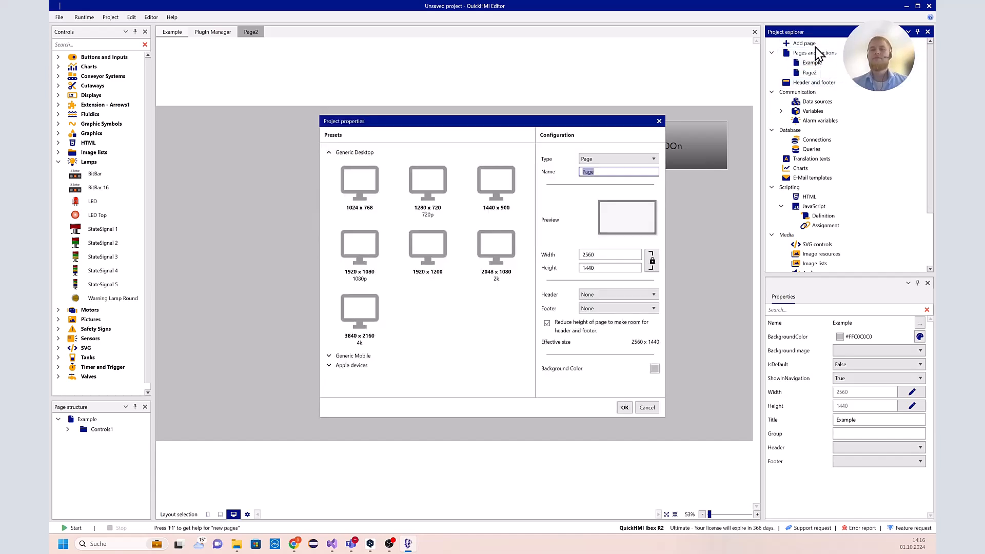
click(592, 160)
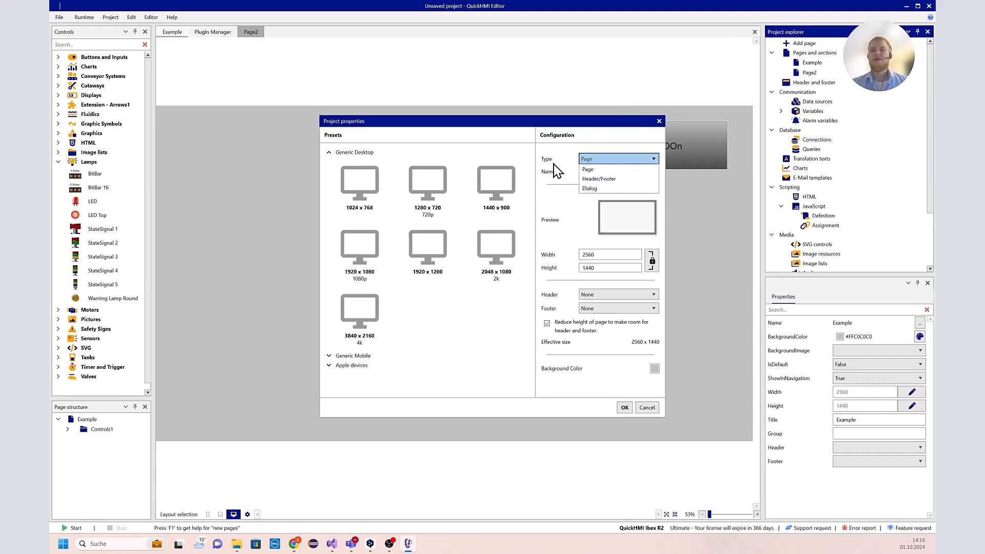
click(599, 179)
double_click(615, 172)
text(He)
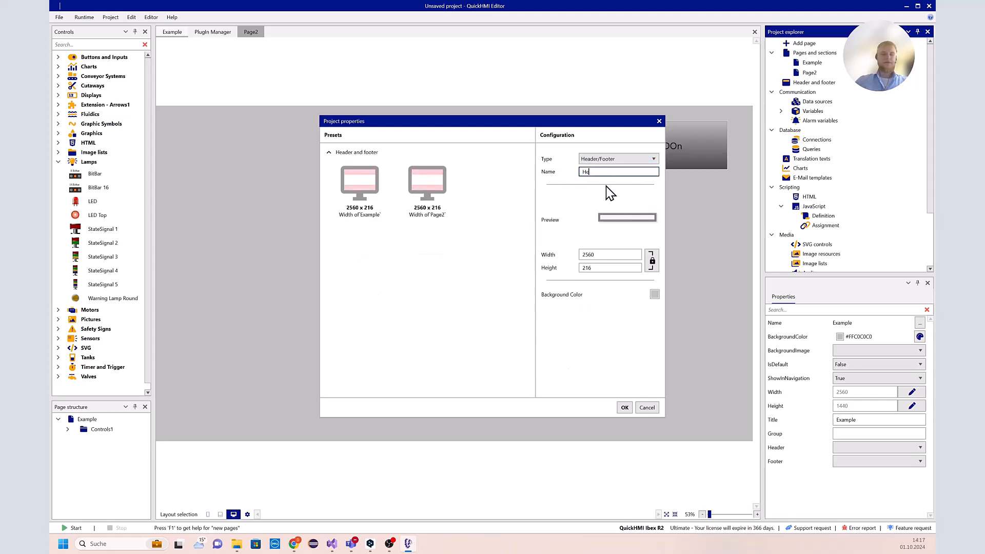
text(ader1)
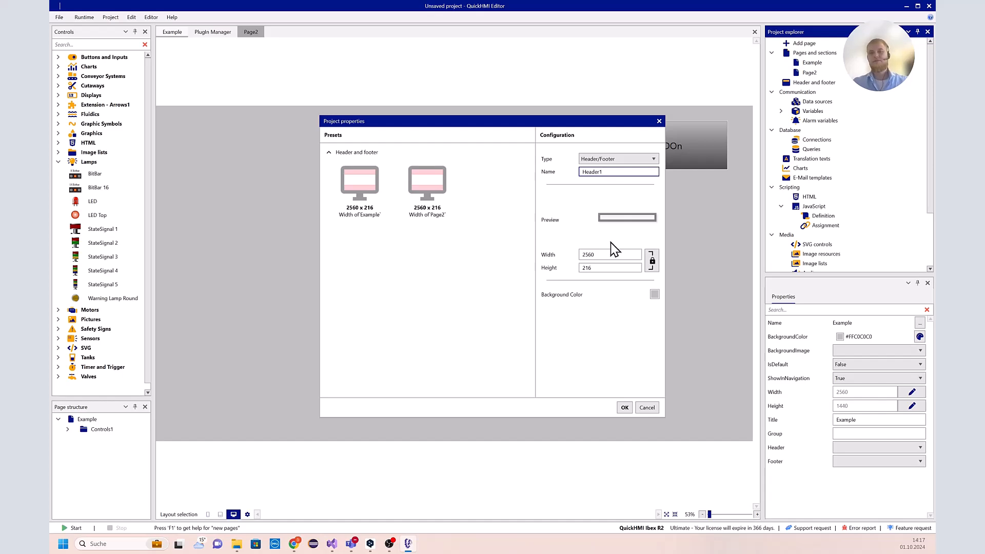
click(624, 406)
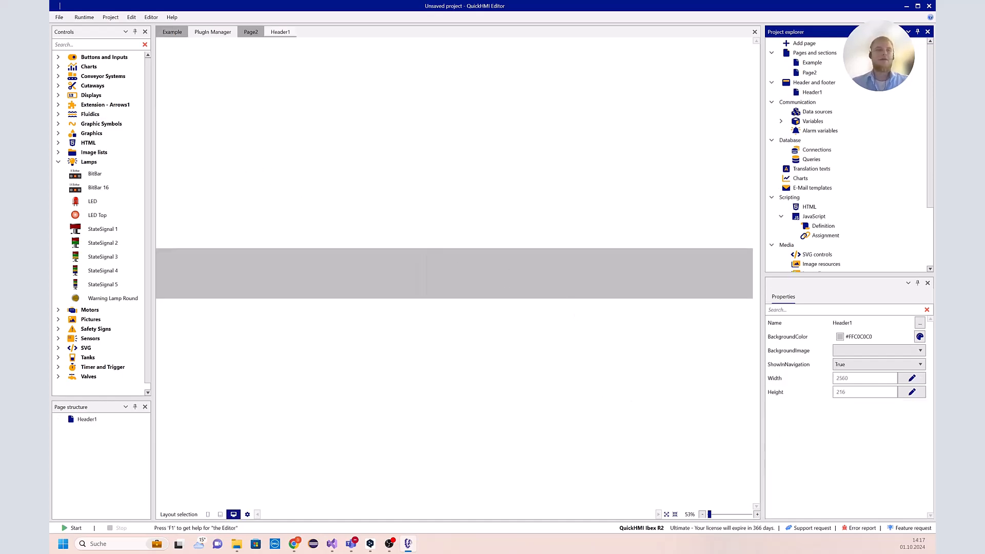
Place a Button on Header1 at about X 25, Y 35, with the text Home and font size 40.
click(59, 57)
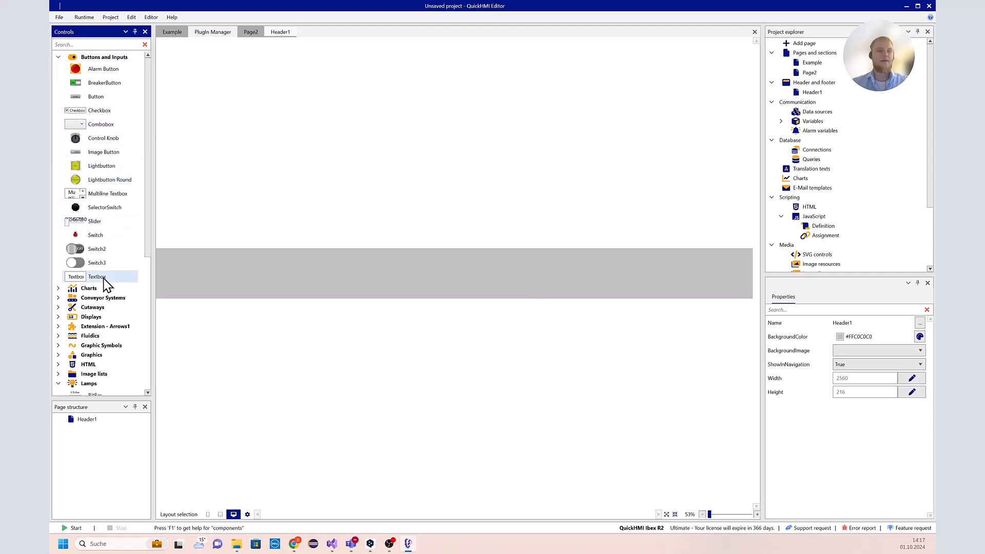
drag(109, 97, 208, 279)
scroll(844, 395, down, 4)
double_click(845, 430)
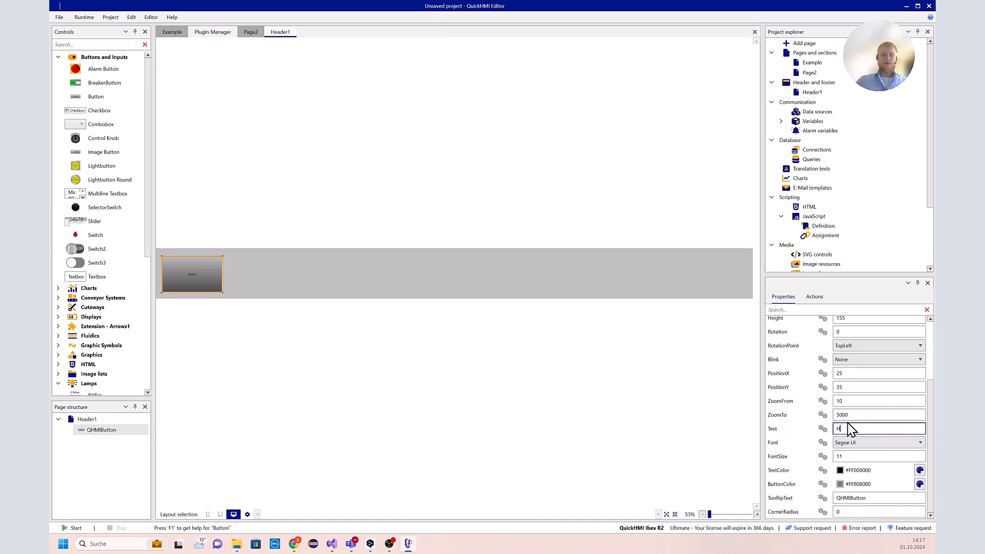
text(Home)
double_click(852, 457)
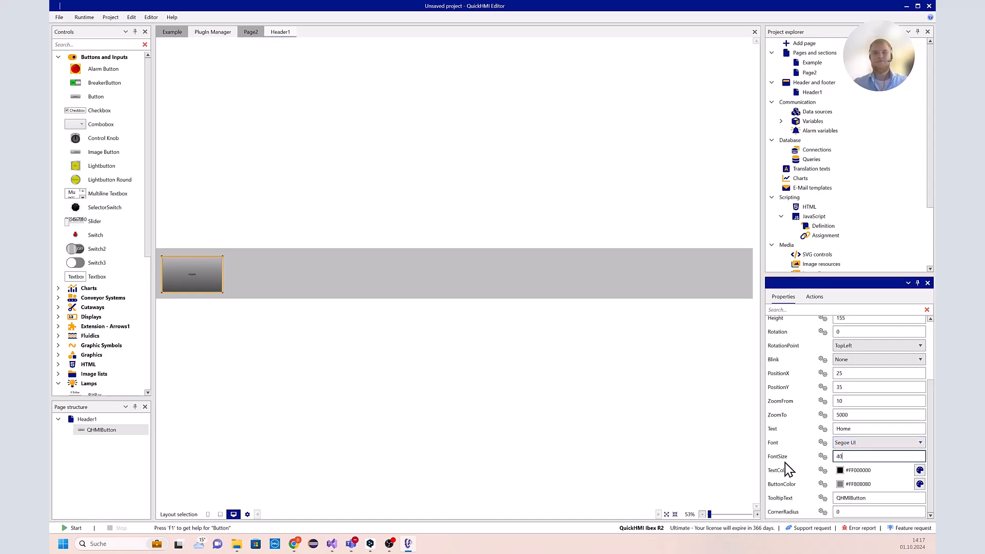
click(552, 407)
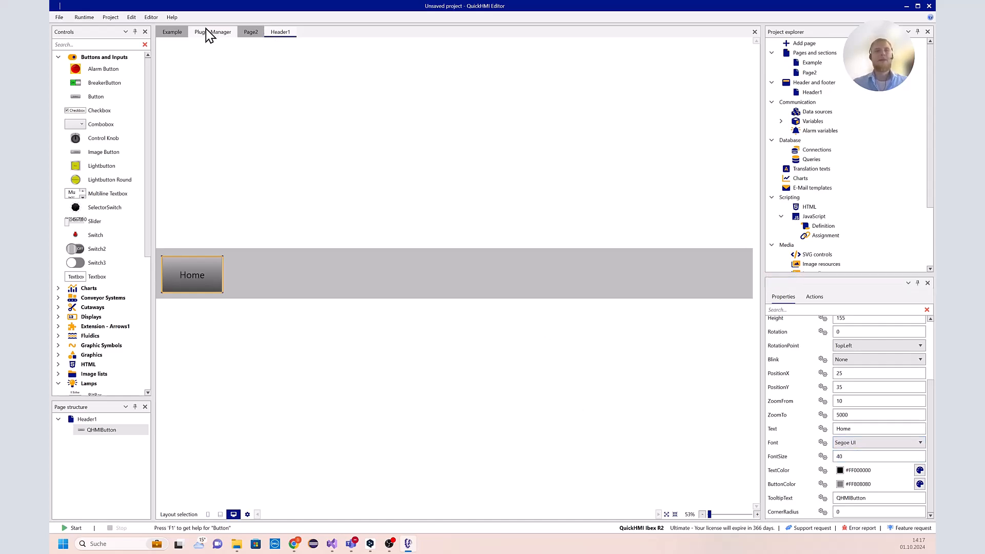
Assign Header1 as the header of the Example page.
click(175, 33)
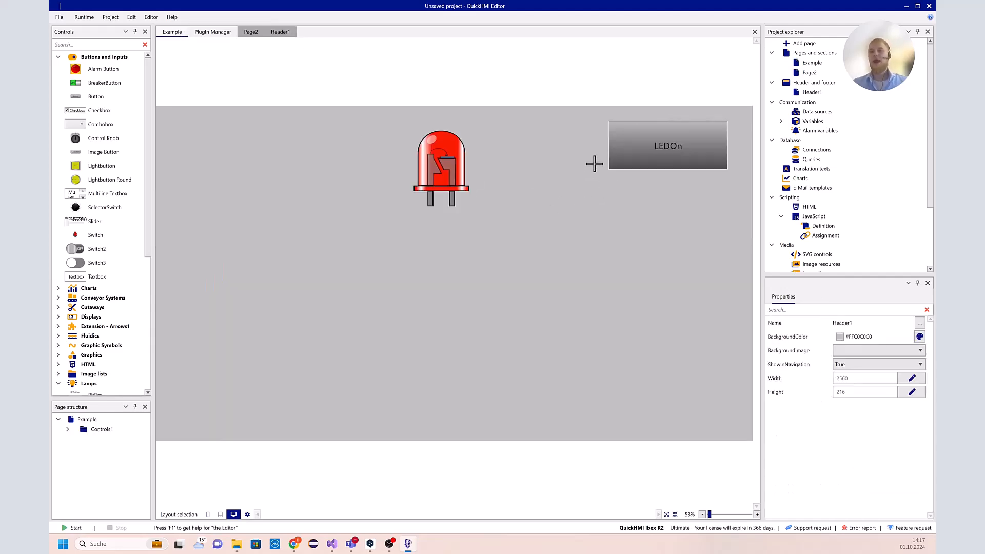
click(522, 228)
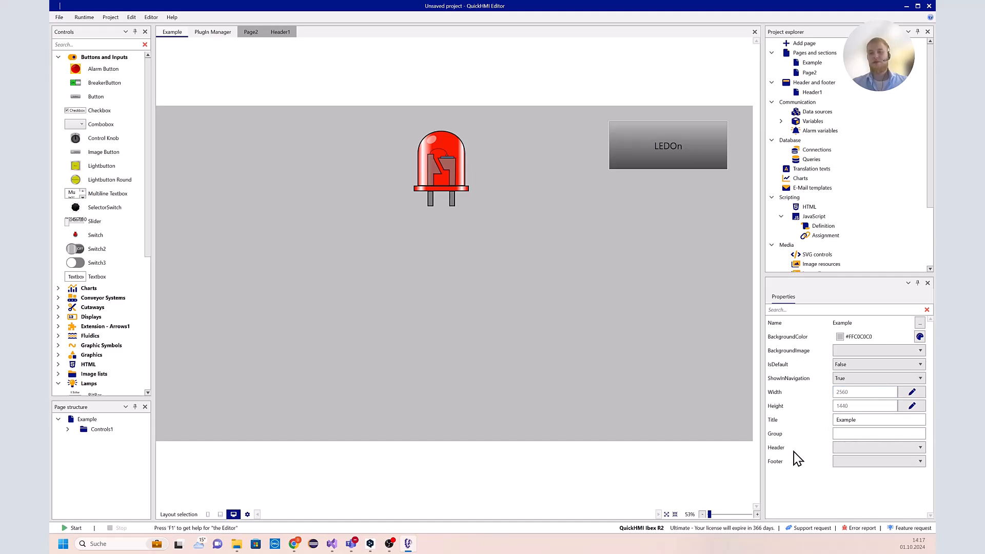
click(847, 449)
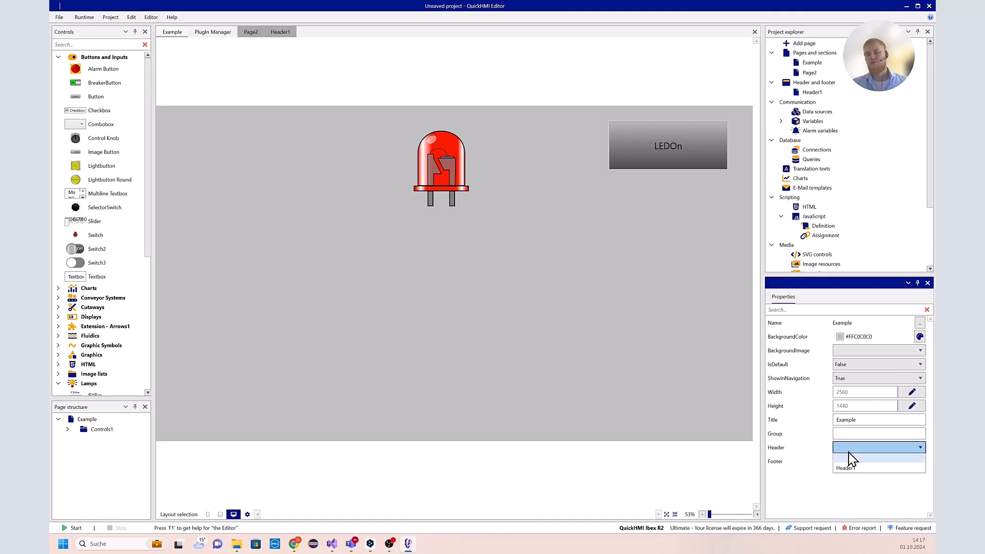
click(861, 470)
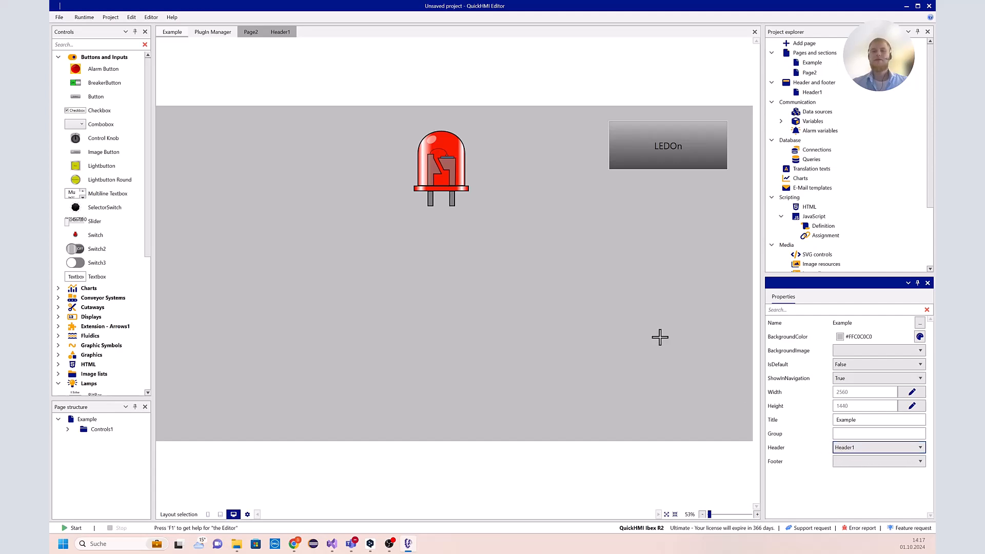
Run the project in the browser, hide and show the header again, and stop the runtime from the editor.
click(84, 17)
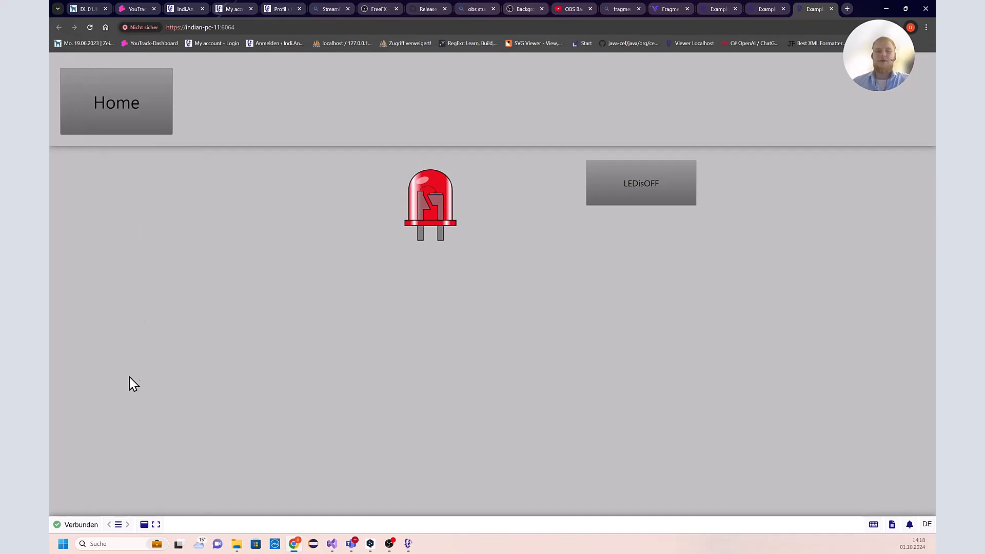
click(144, 525)
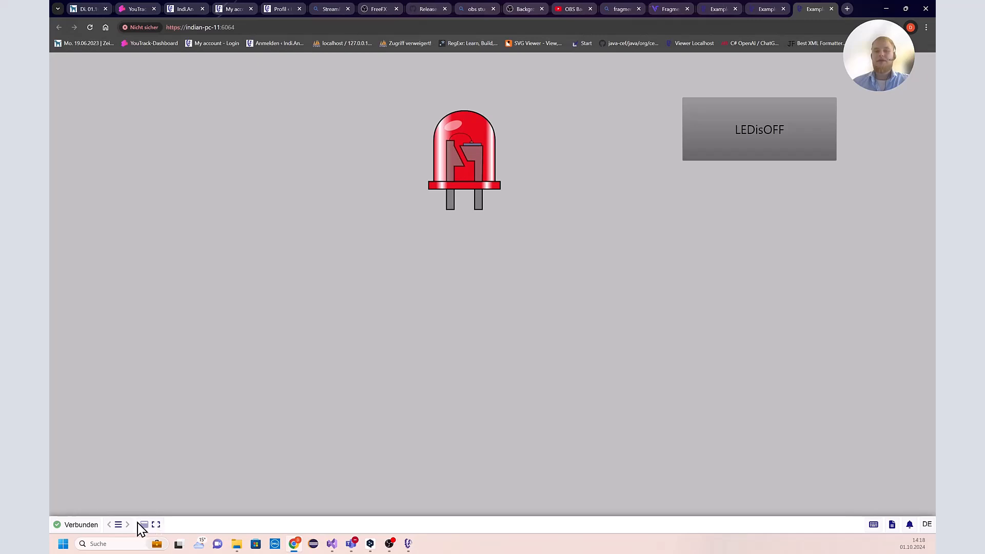
click(144, 525)
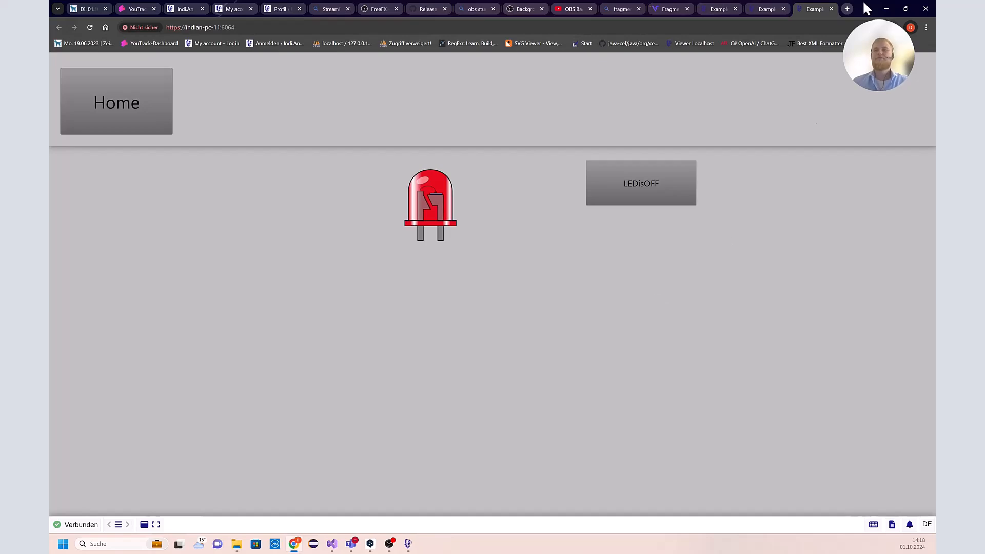
click(885, 8)
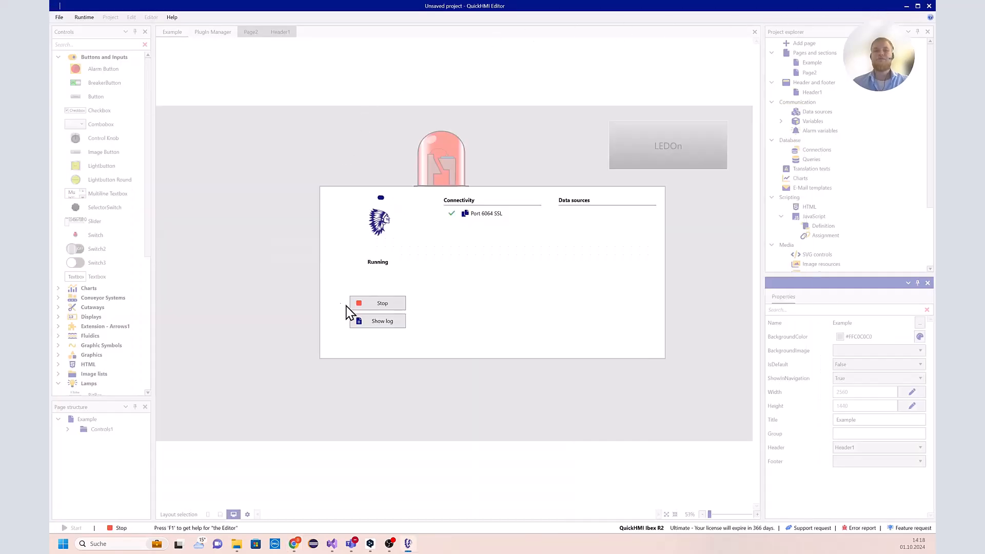
click(384, 303)
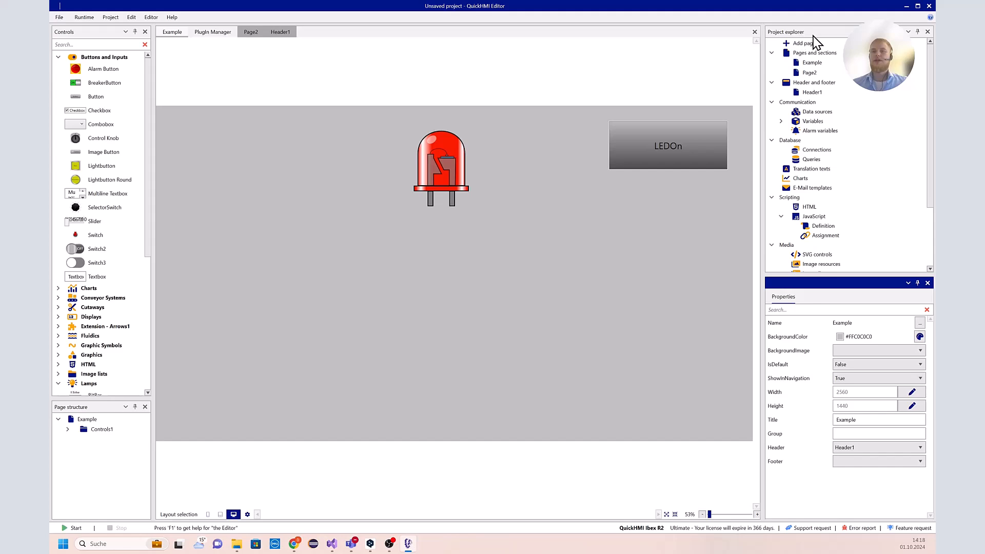
Create a new data source entry named sim1 with the type S7_Compatible.
double_click(823, 113)
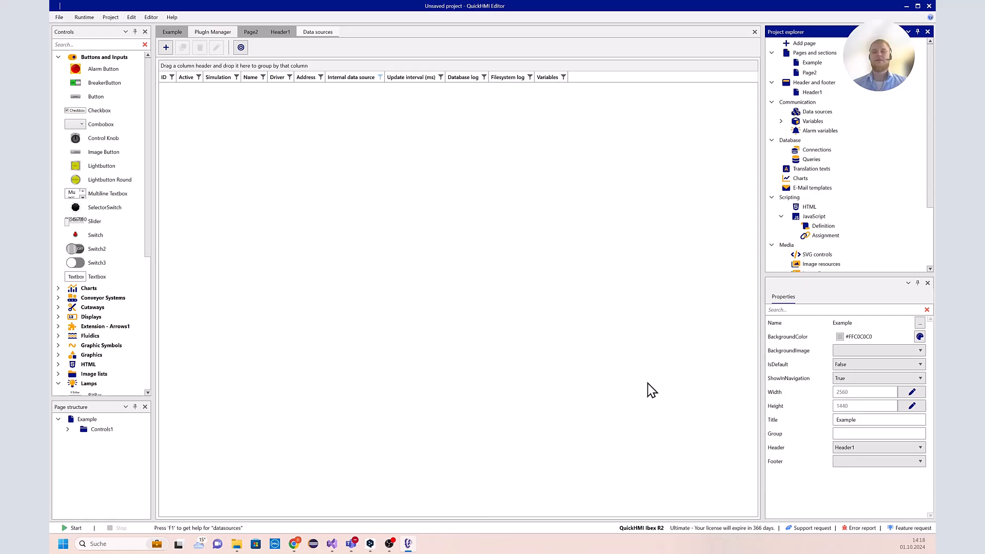
click(166, 51)
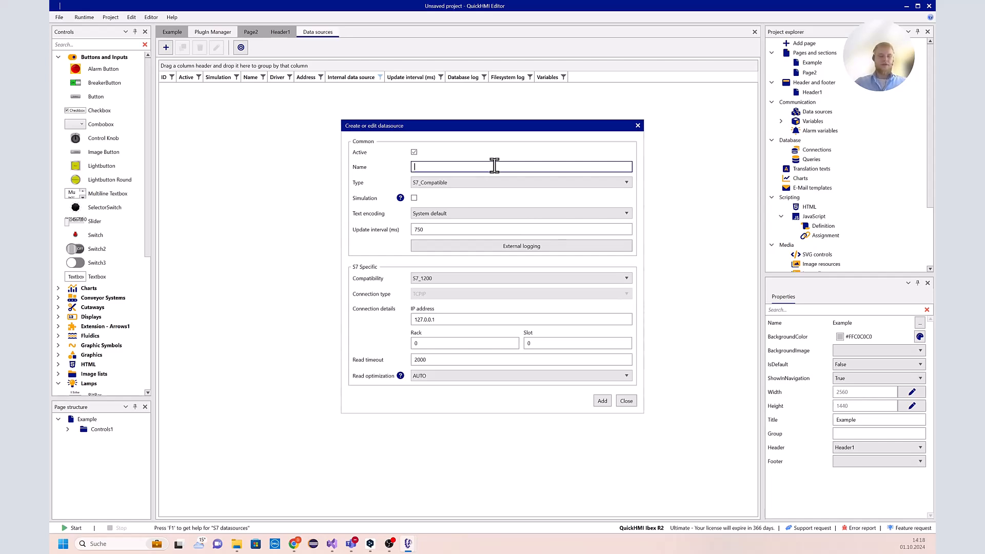
text(sim1)
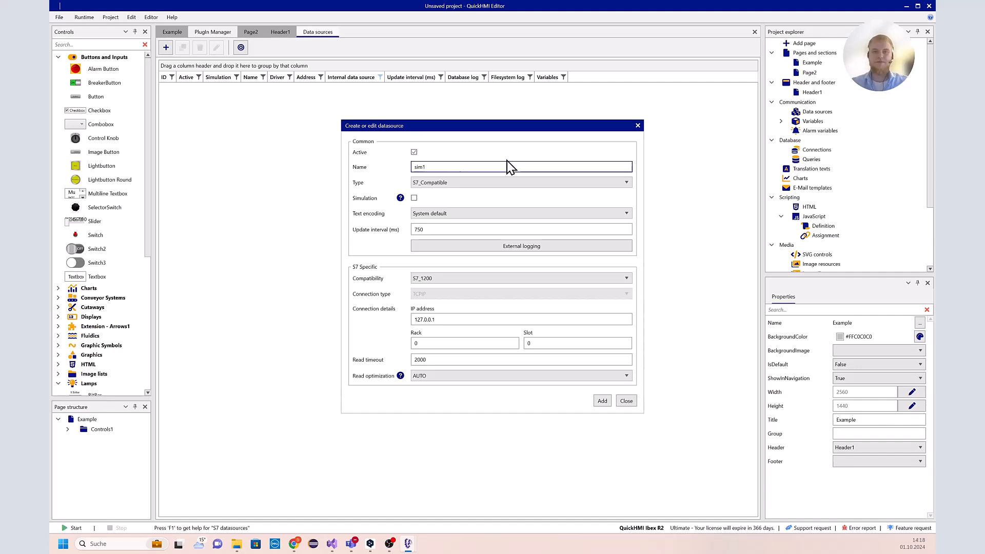
click(442, 186)
scroll(484, 214, up, 2)
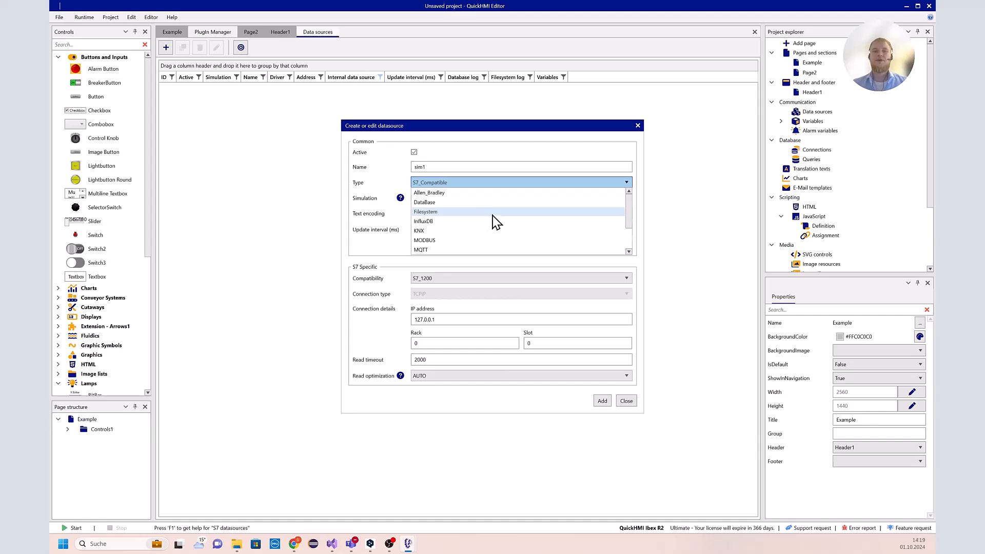
scroll(481, 210, down, 2)
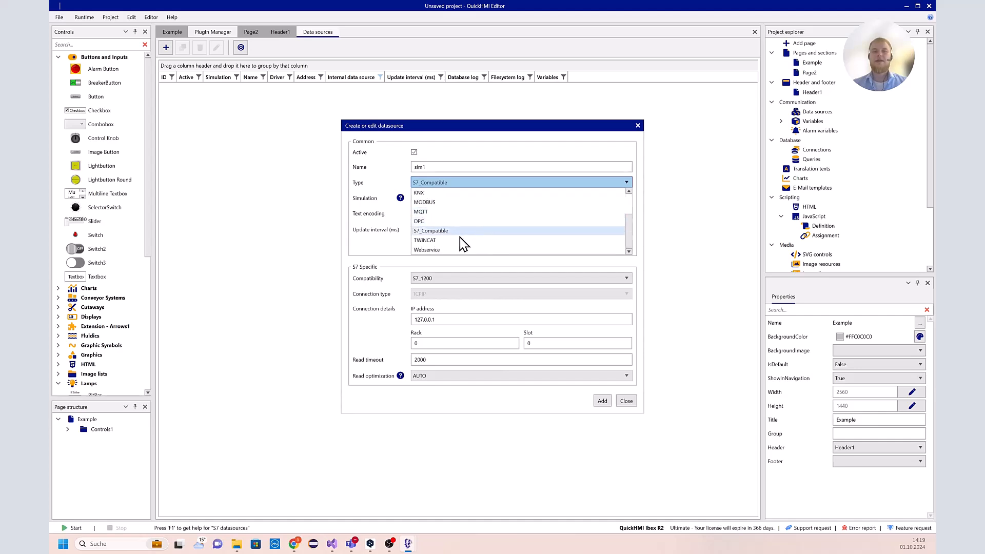
click(461, 231)
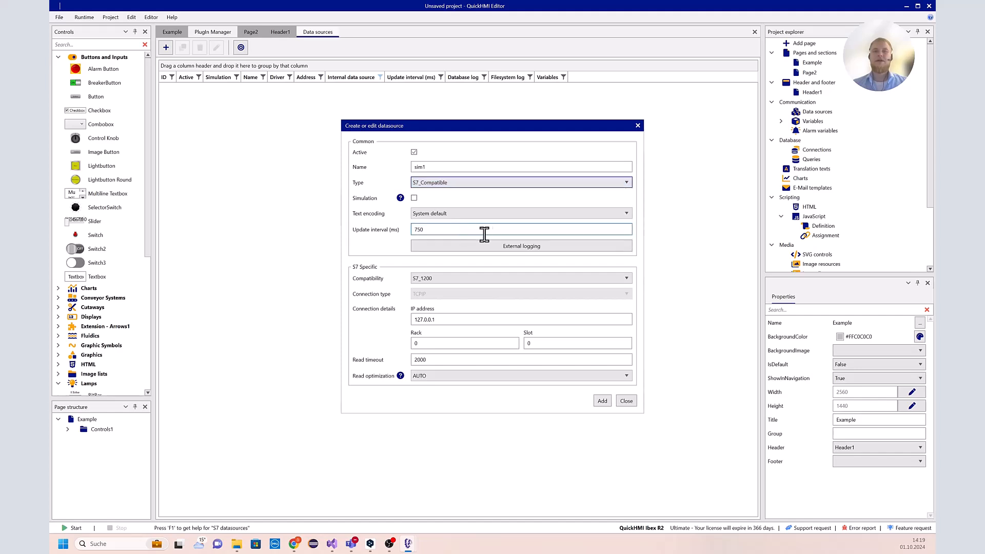
Enable Simulation for sim1, keep compatibility S7_1200 and IP address 127.0.0.1, and add the data source to the project.
click(416, 199)
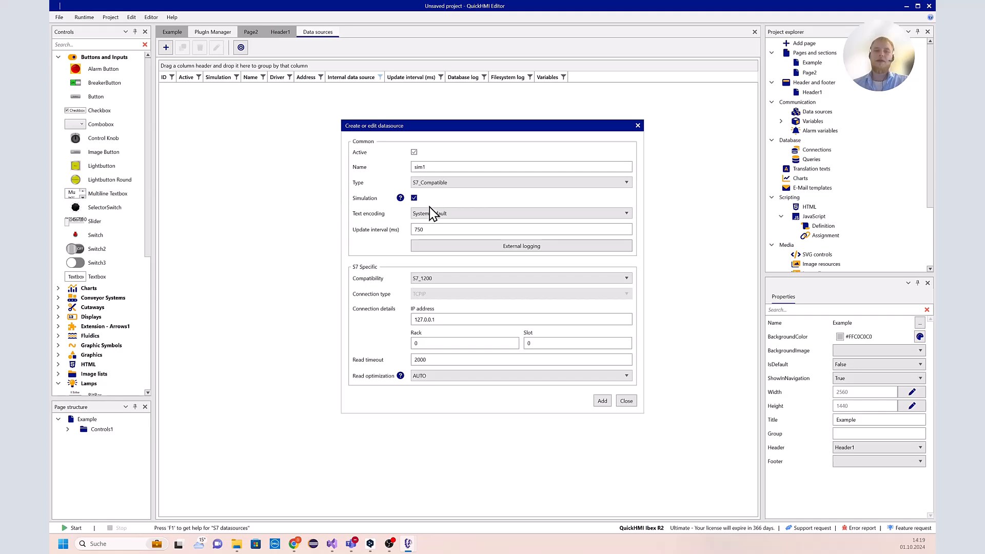
click(414, 198)
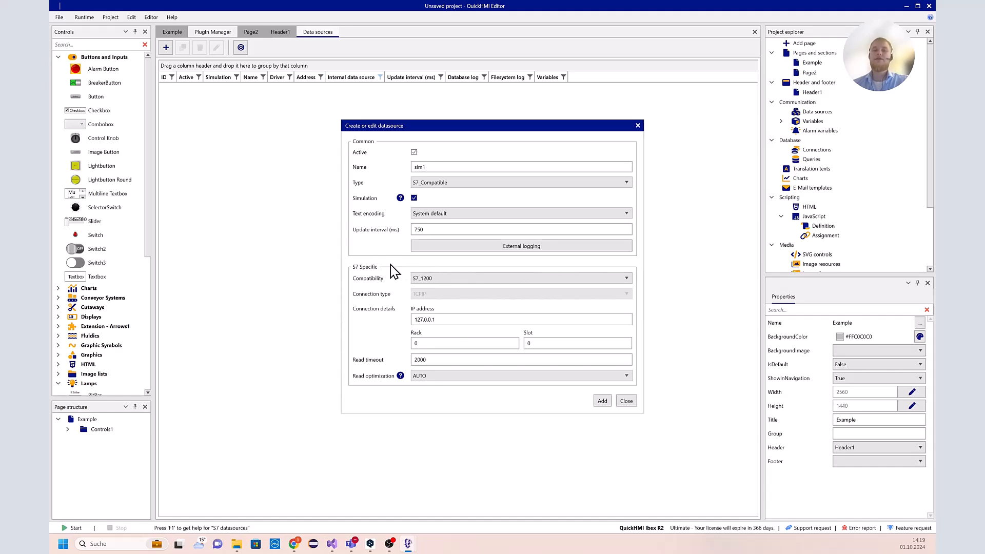
click(445, 279)
click(423, 317)
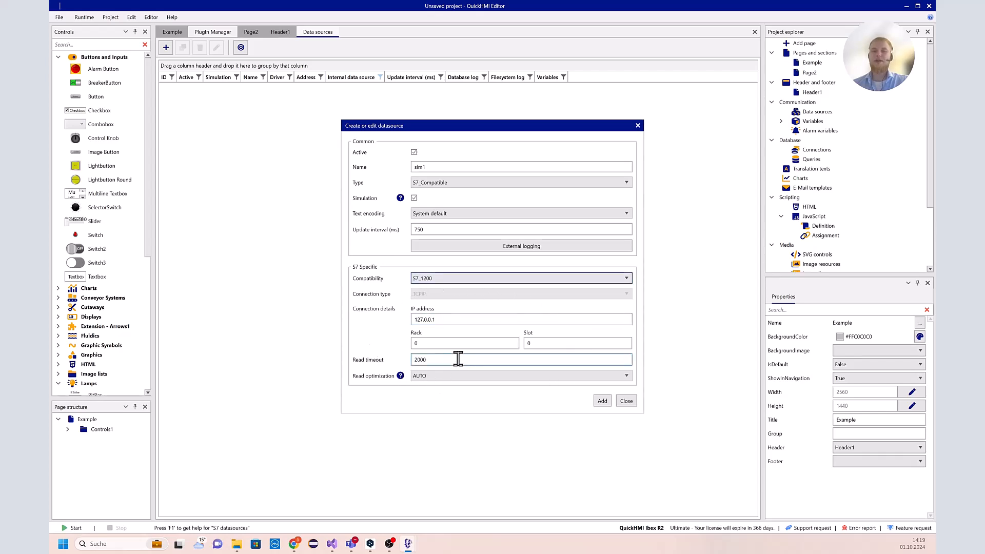
click(446, 320)
click(455, 319)
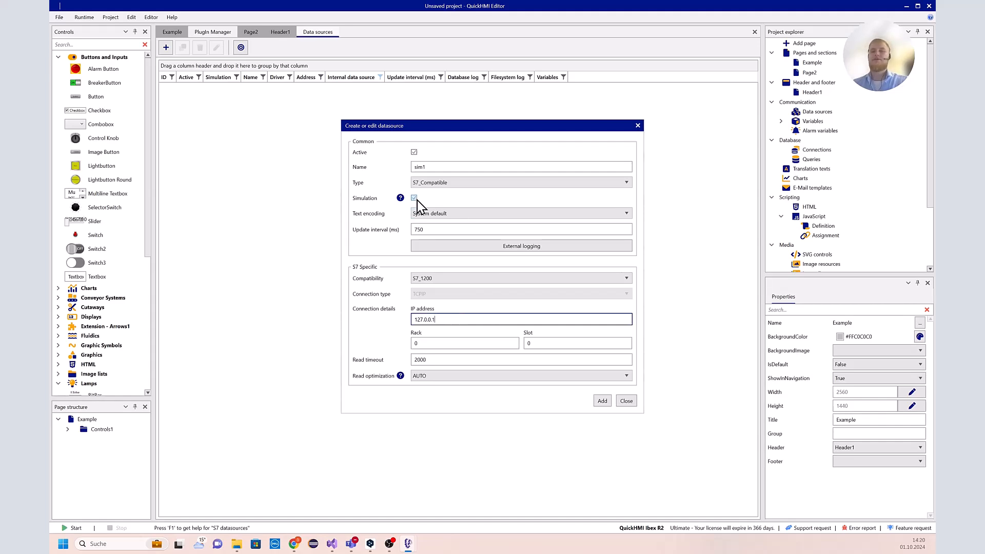
click(599, 405)
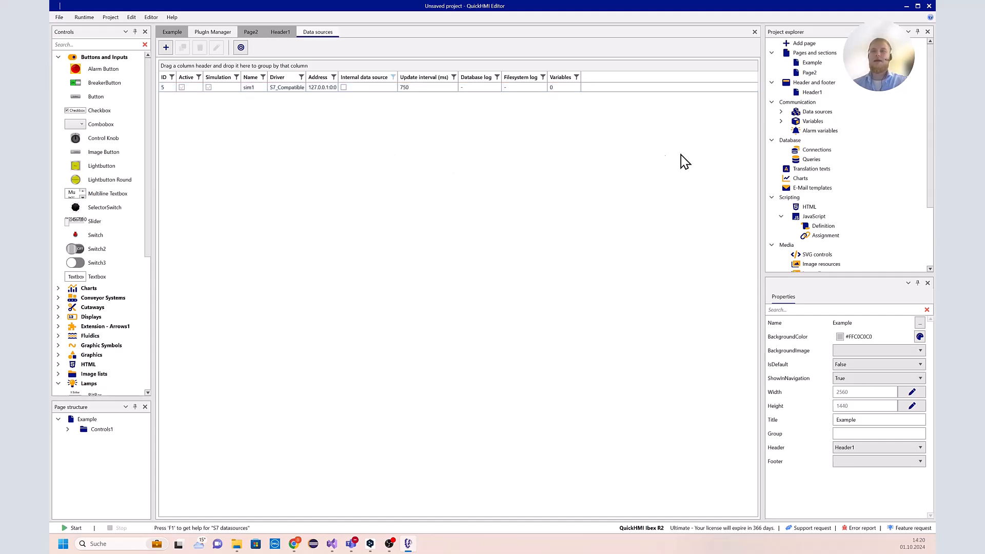
Start a new external variable named var1 on data source sim1 with the alarm type Error.
double_click(816, 121)
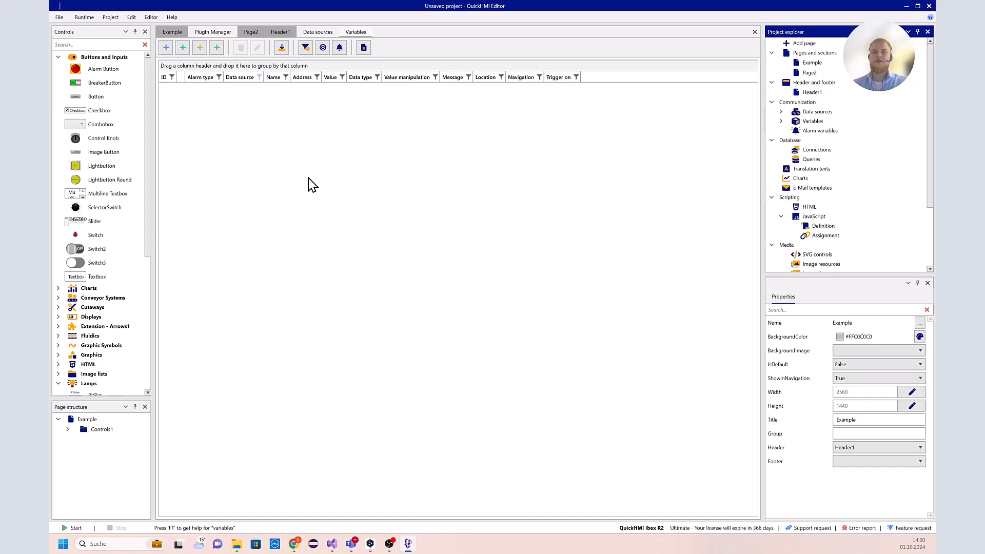
click(166, 48)
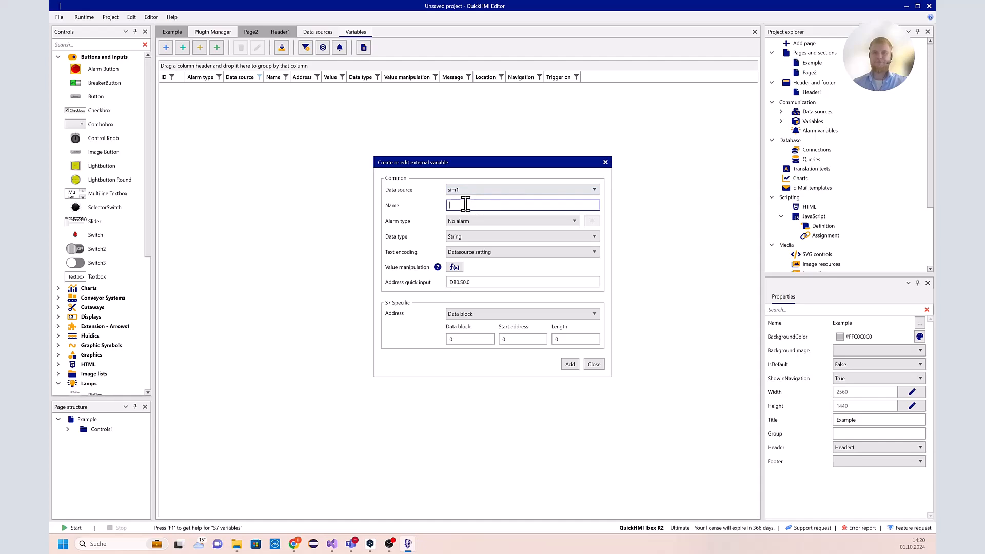
text(var)
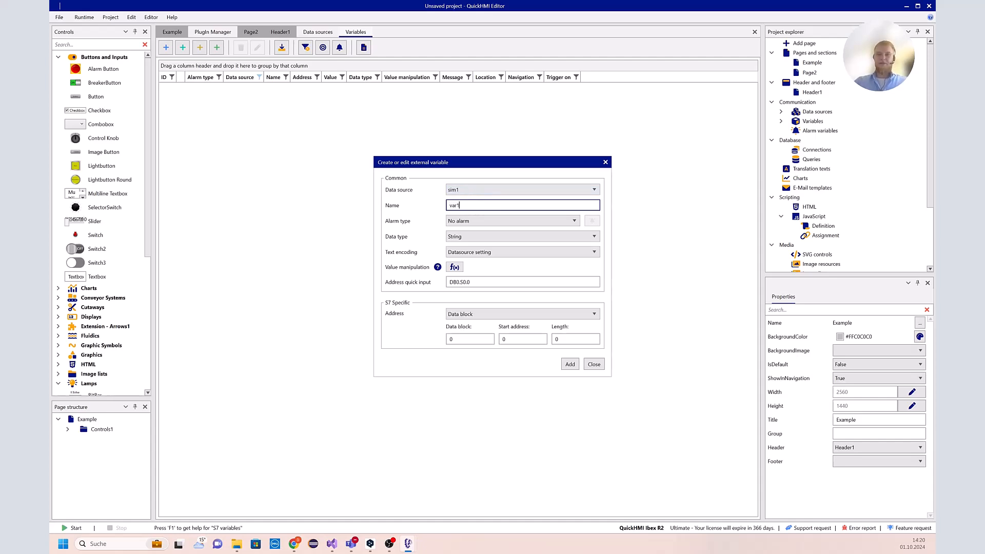
text(1)
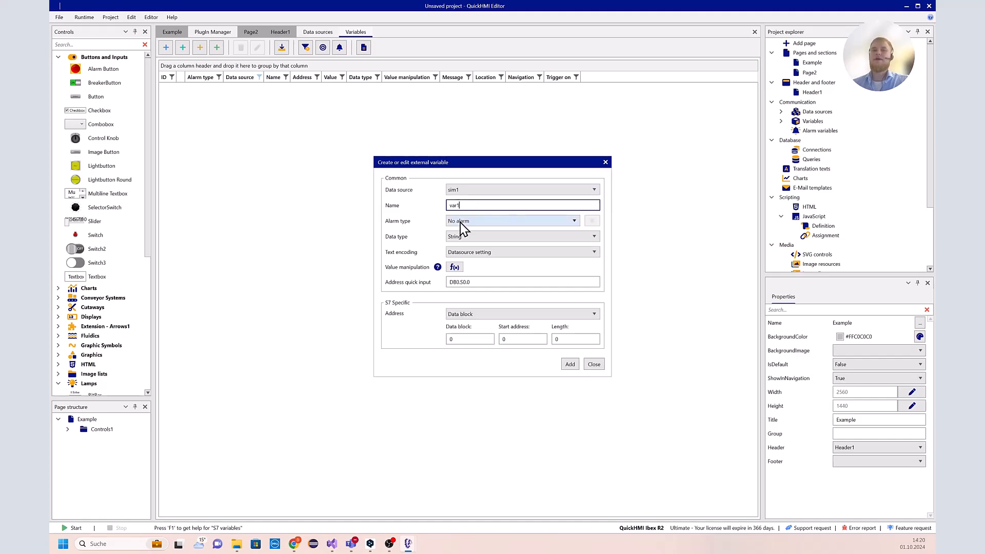
click(512, 226)
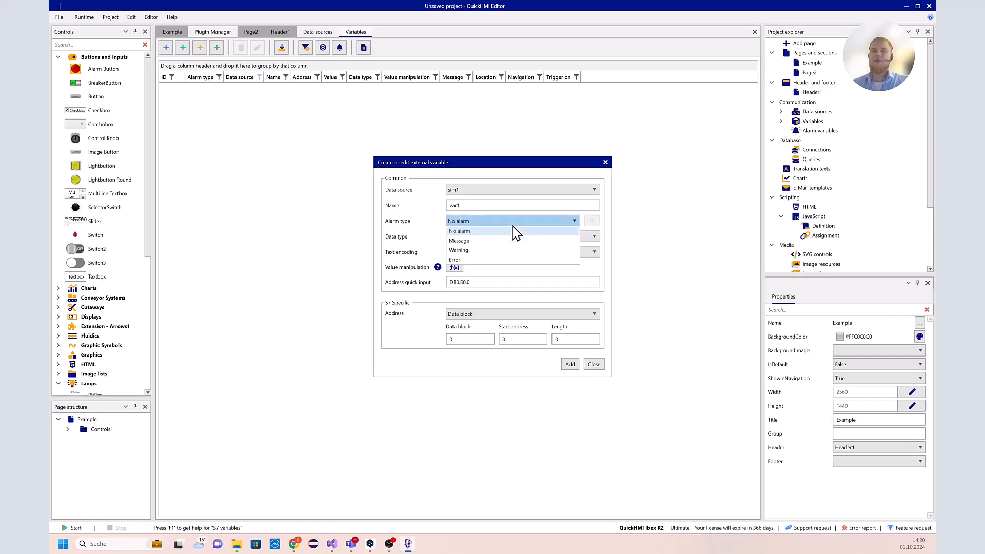
click(497, 260)
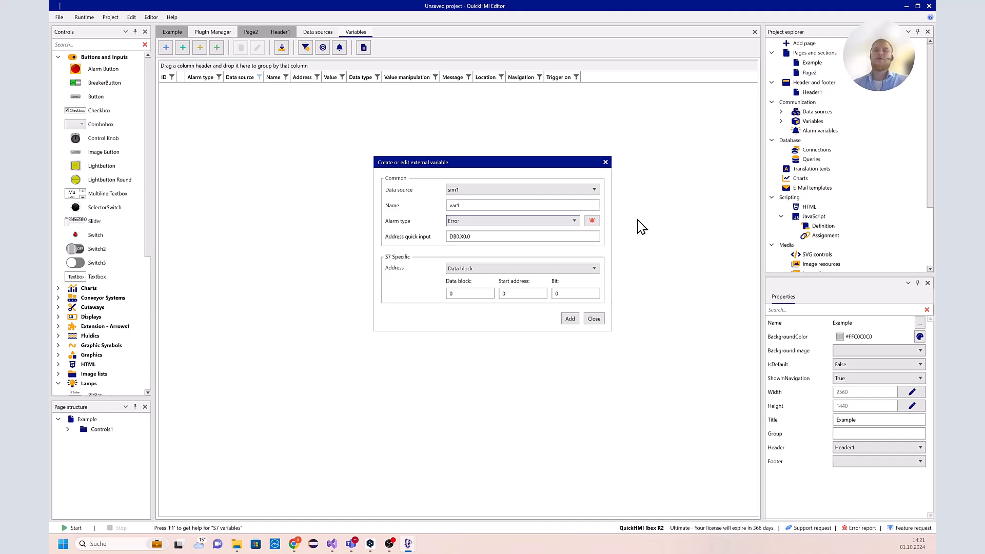
Configure var1's alarm settings with the message Hello, location Location1 and Trigger on set to True.
click(592, 220)
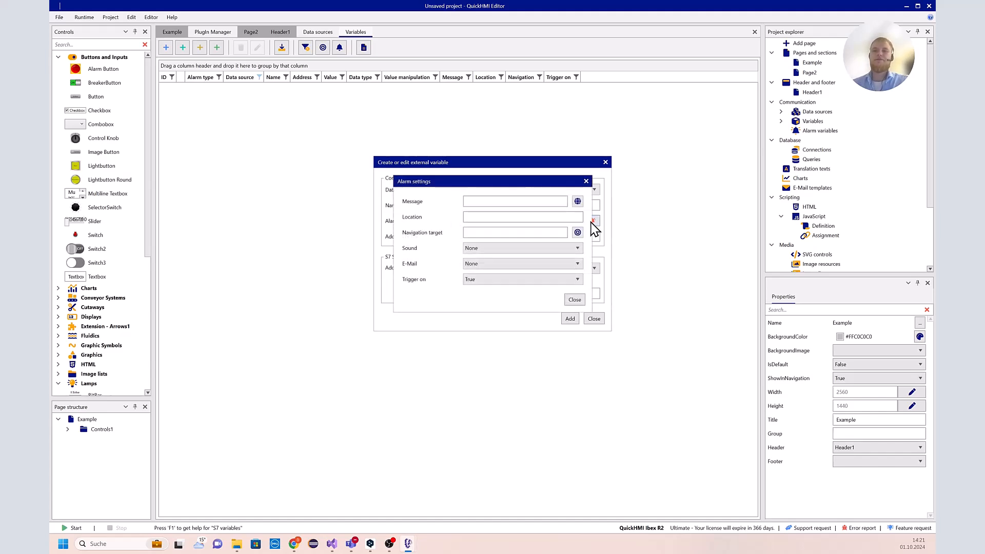
click(537, 205)
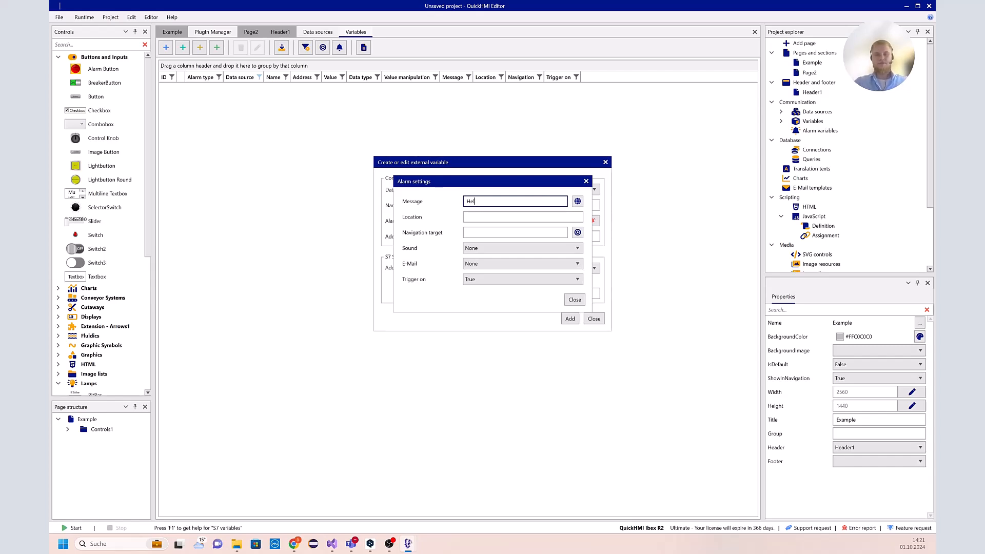
text(Hello)
click(478, 216)
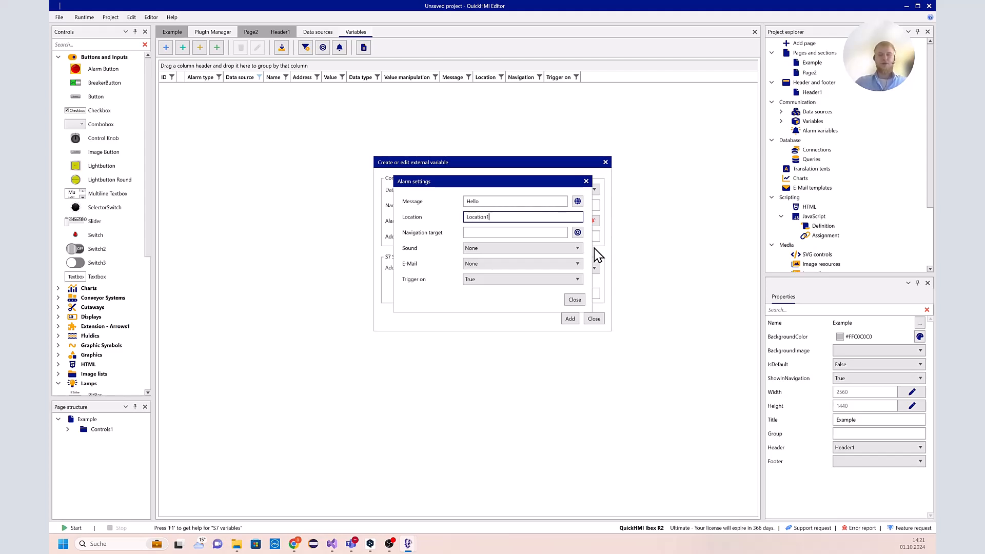
click(551, 251)
click(550, 250)
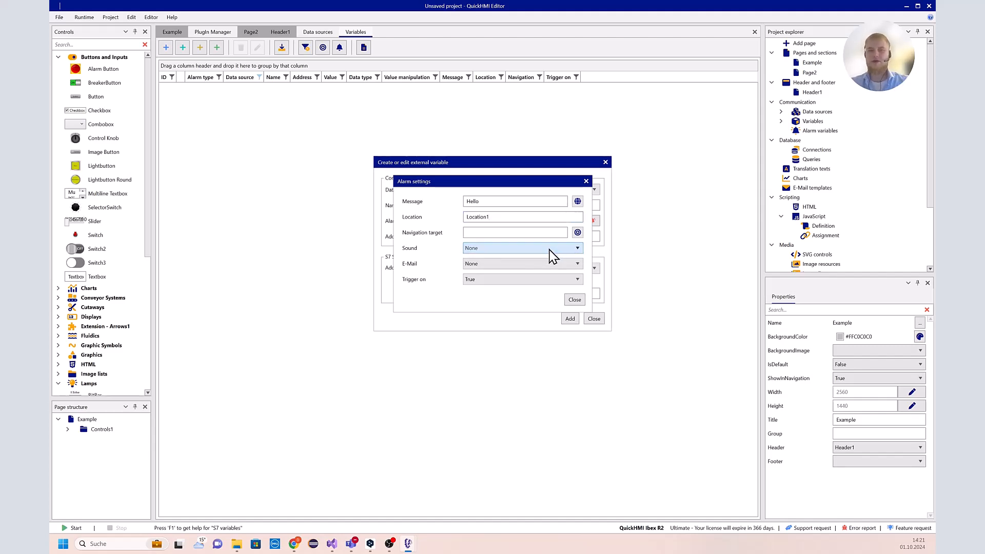
click(489, 280)
click(463, 287)
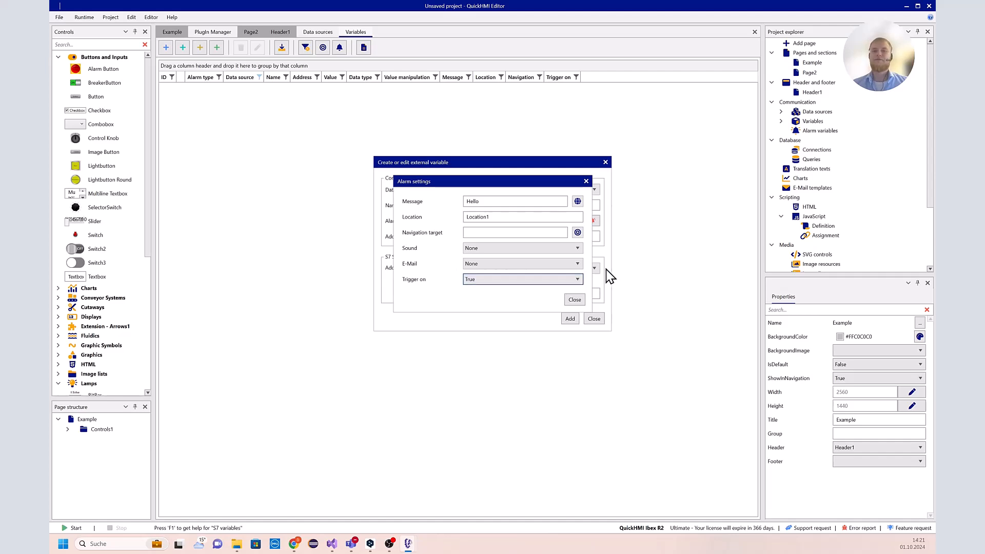
click(581, 300)
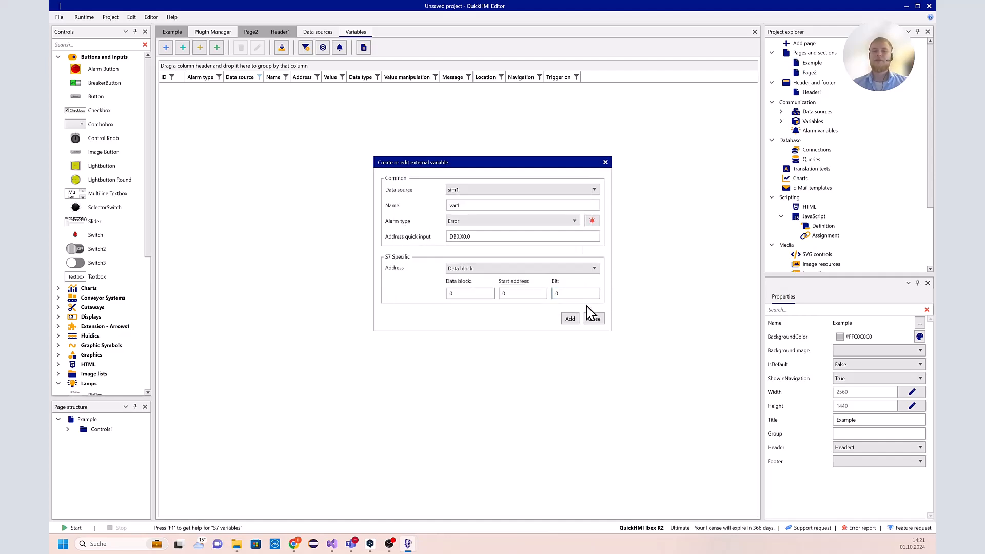
Add var1 to the variables list and close the variable dialog without creating another one.
click(566, 319)
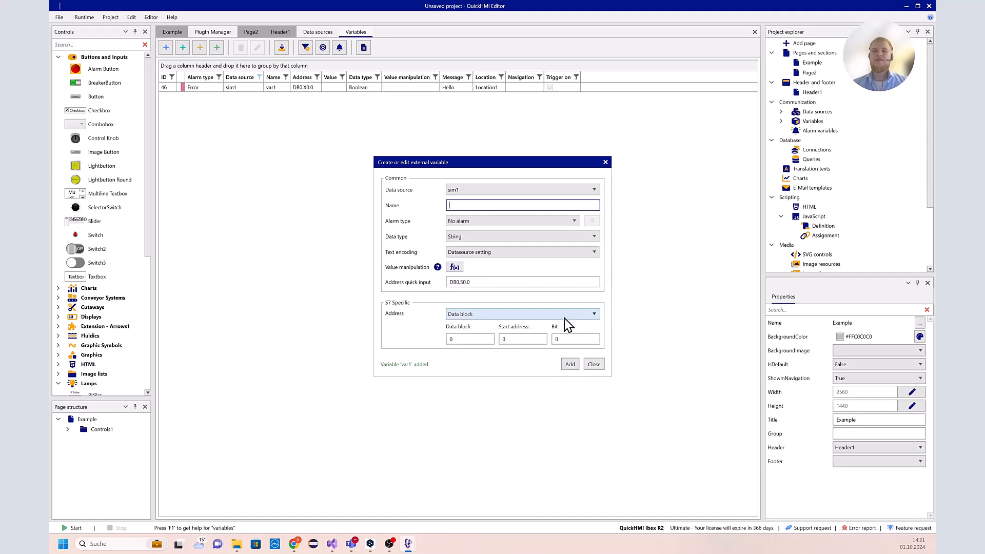
click(593, 366)
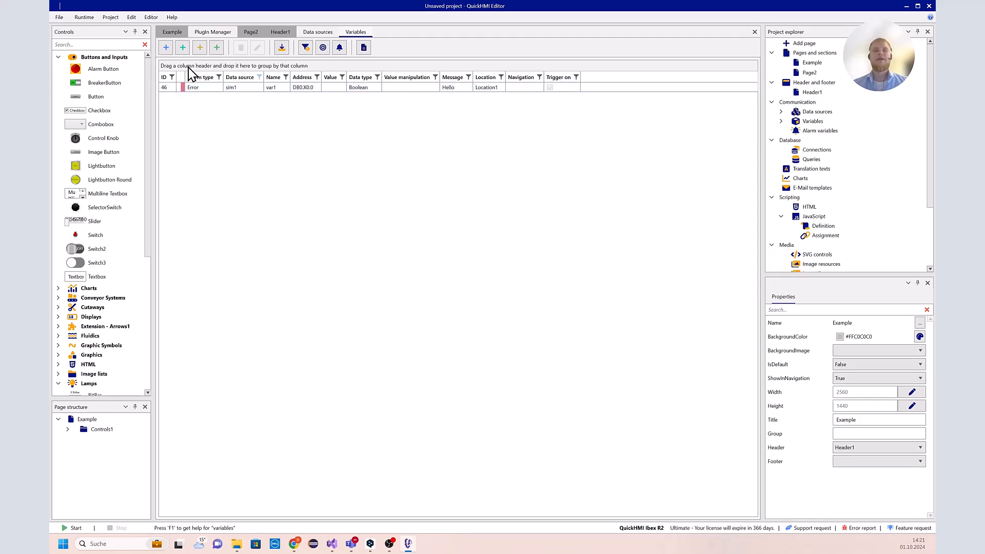
click(166, 48)
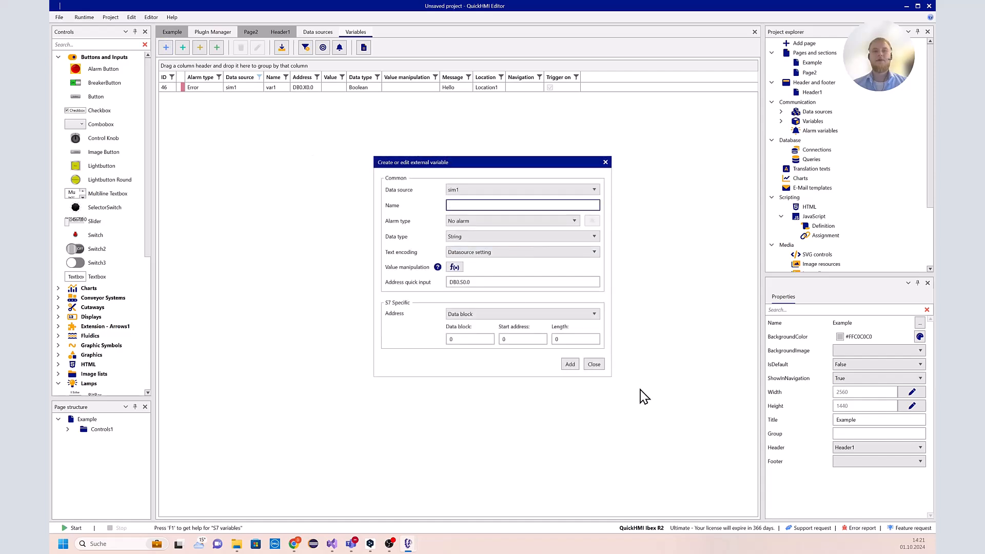
click(594, 365)
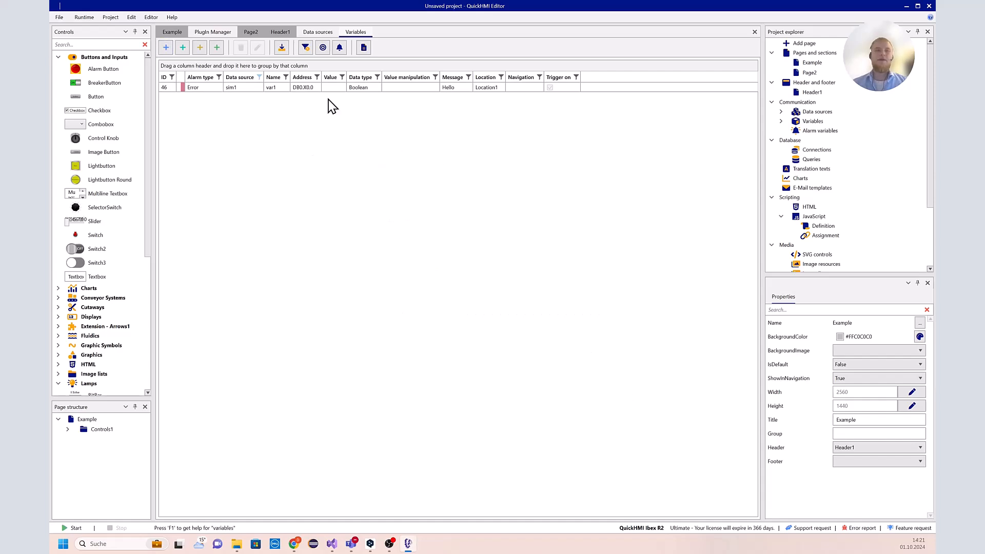
Place var1 from sim1 on the Example page as a textbox about 302 x 113 at about X 364, Y 150.
click(184, 33)
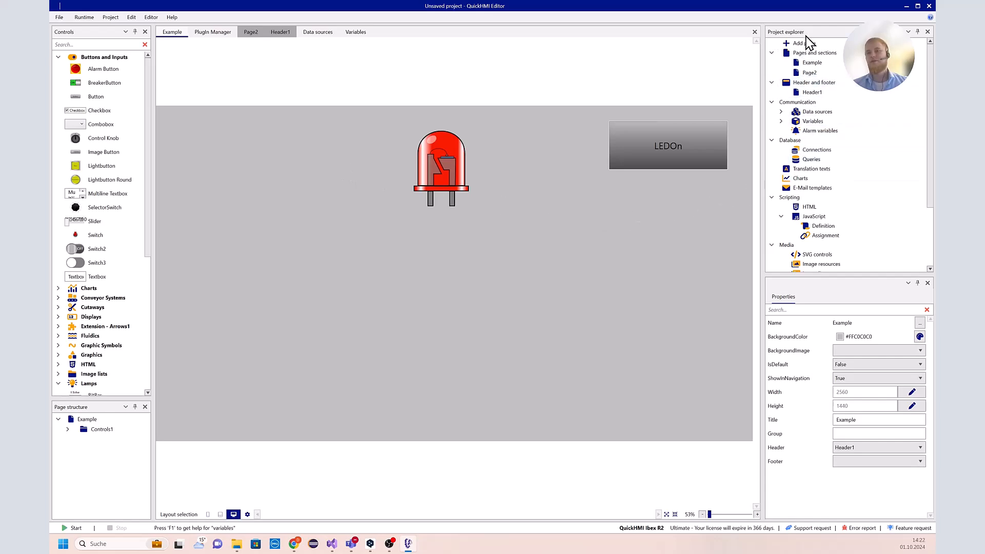
click(782, 122)
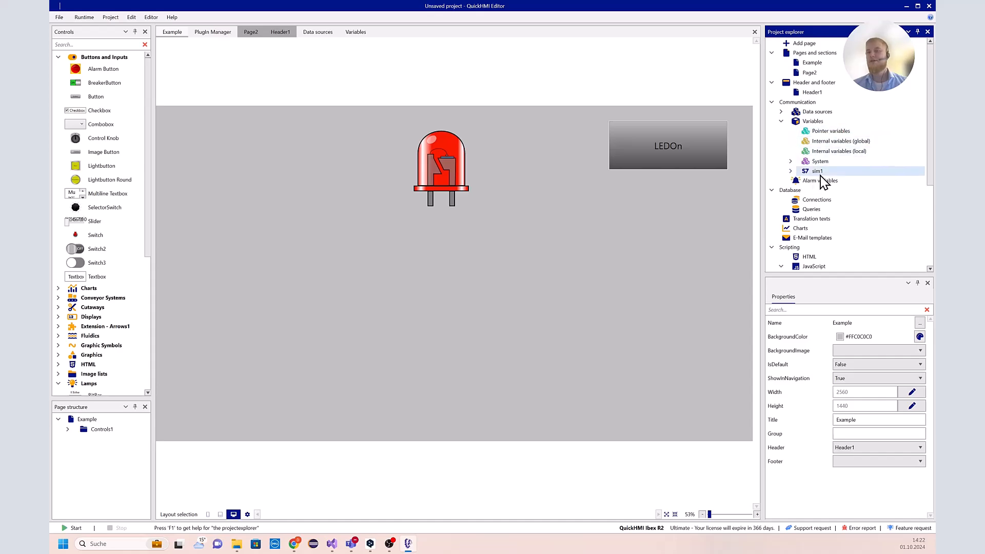
click(790, 172)
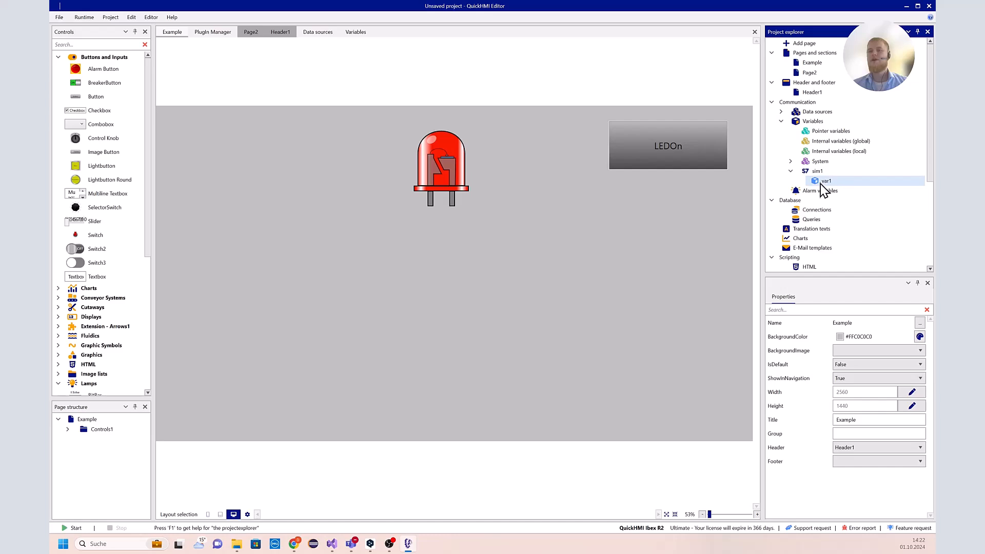
drag(837, 184, 245, 146)
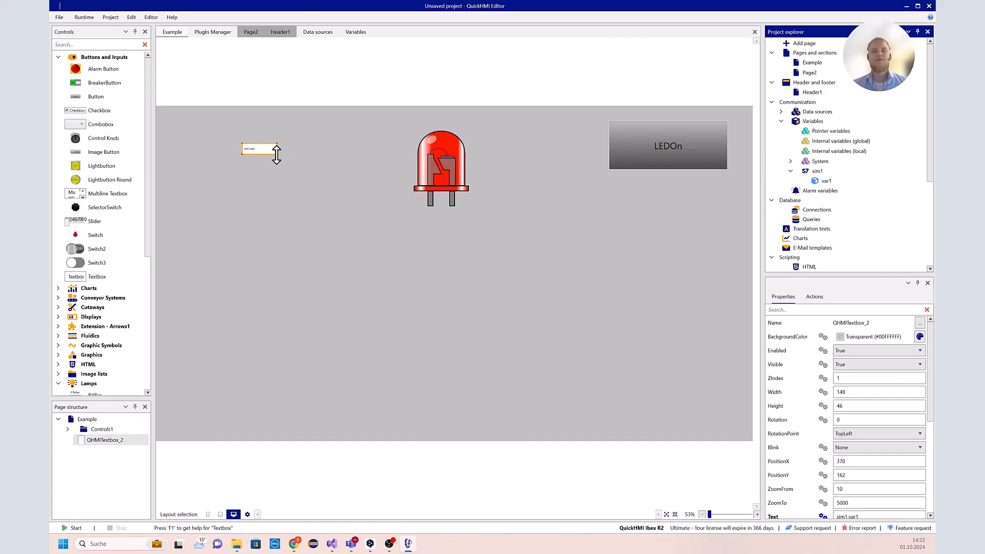
mouse_move(276, 154)
mouse_down()
mouse_move(313, 170)
mouse_move(288, 159)
mouse_up()
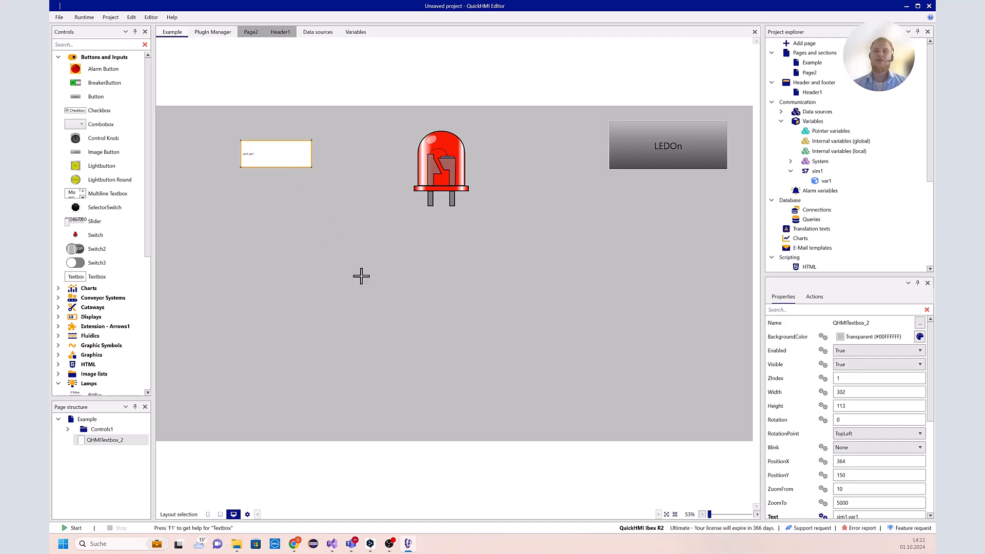
Inspect the rule behind the new textbox's Text property and close it without saving changes.
scroll(814, 469, down, 3)
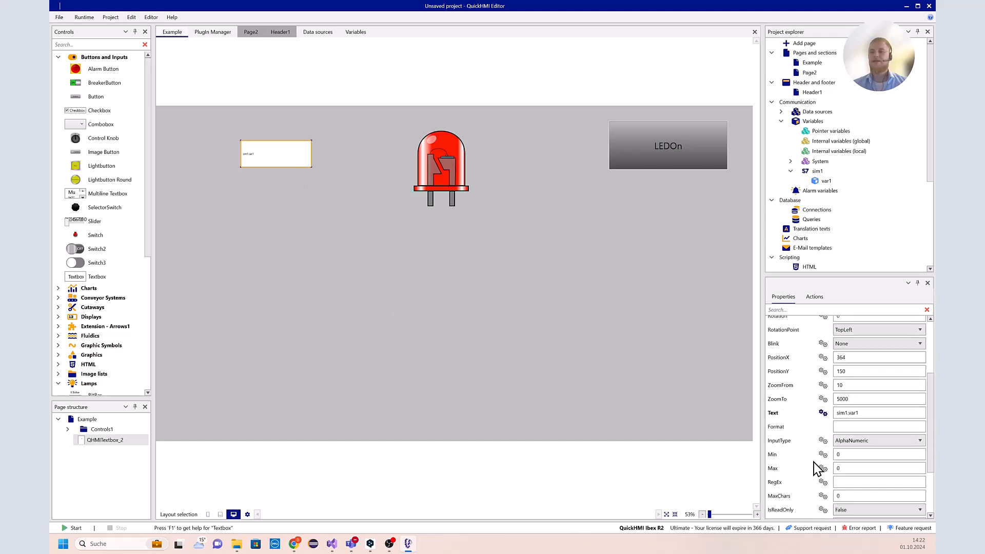
click(823, 413)
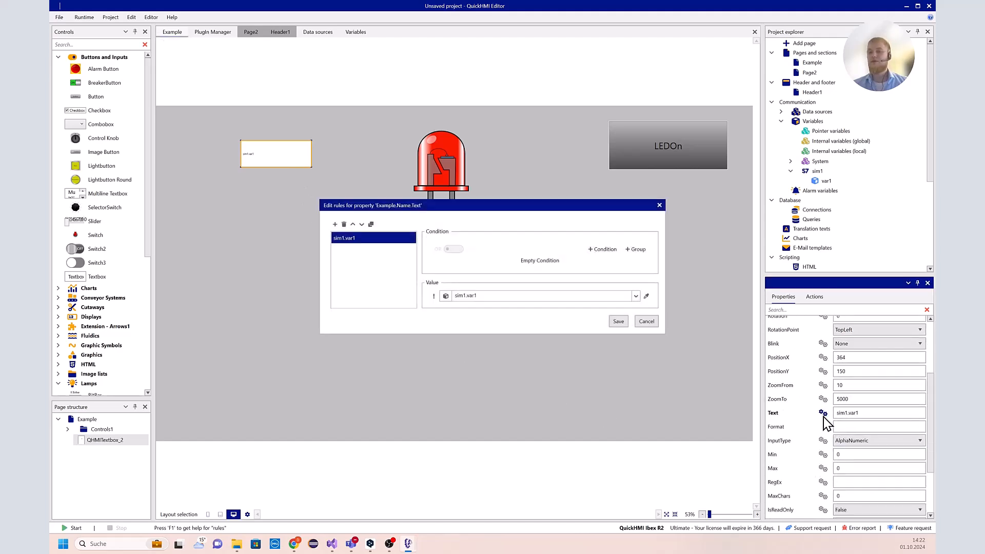
click(455, 296)
click(647, 322)
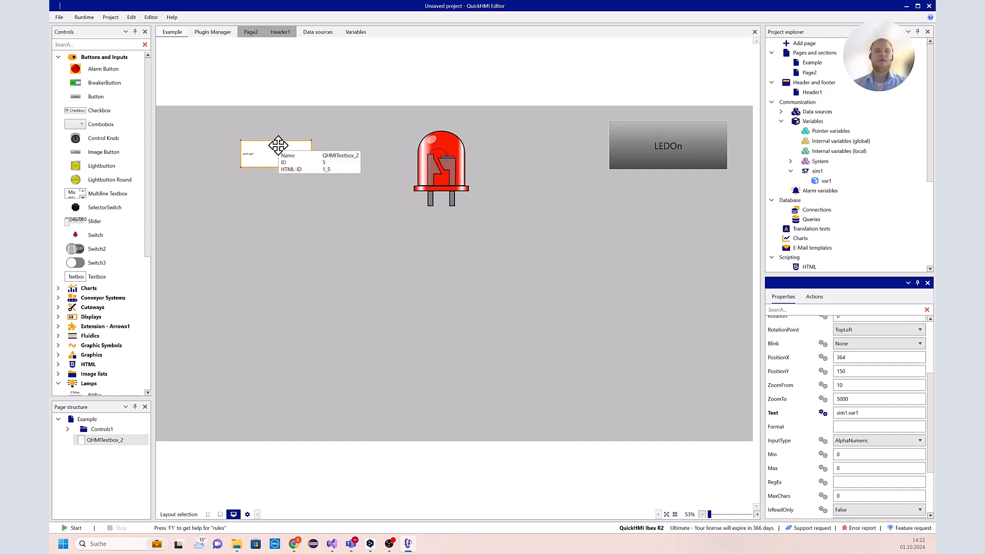
Set the font size of the var1 textbox on the Example page to 40.
scroll(823, 446, down, 2)
click(839, 456)
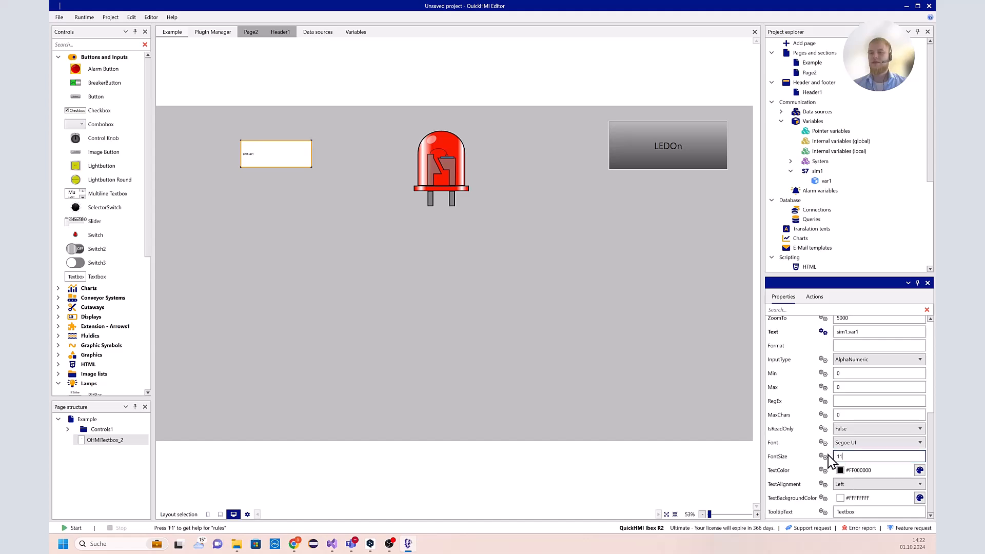
text(40)
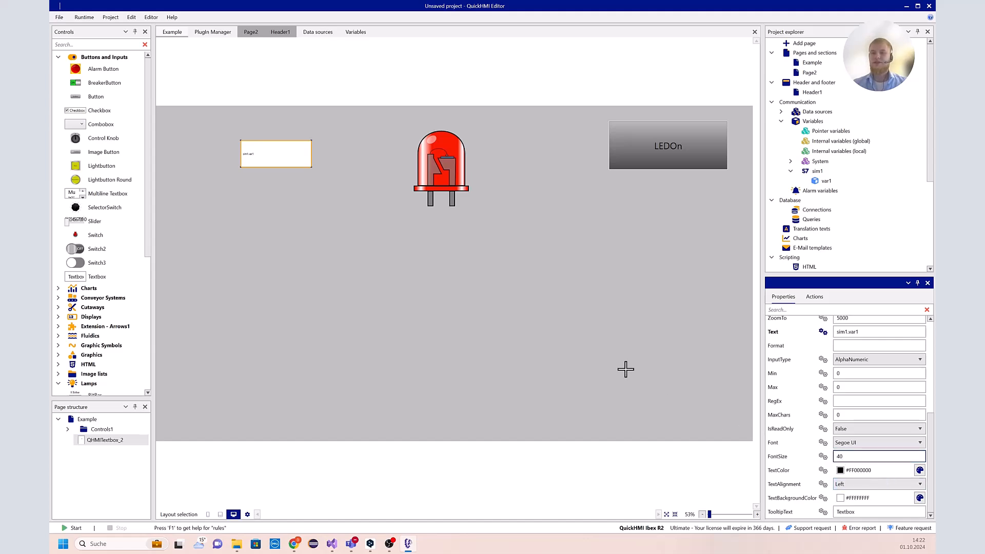
click(626, 371)
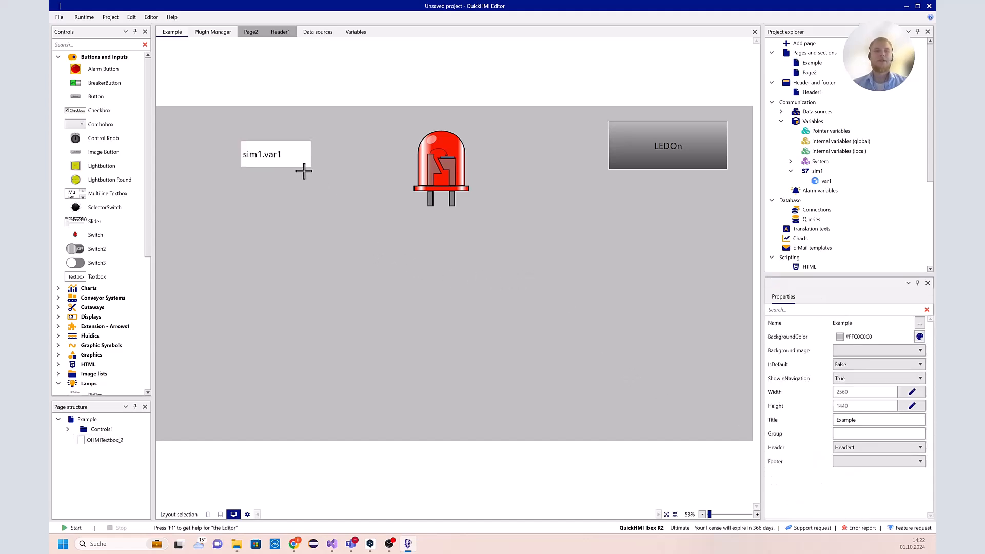
Start the project in the web viewer and move the sim1 simulation window clear of the var1 textbox.
click(85, 16)
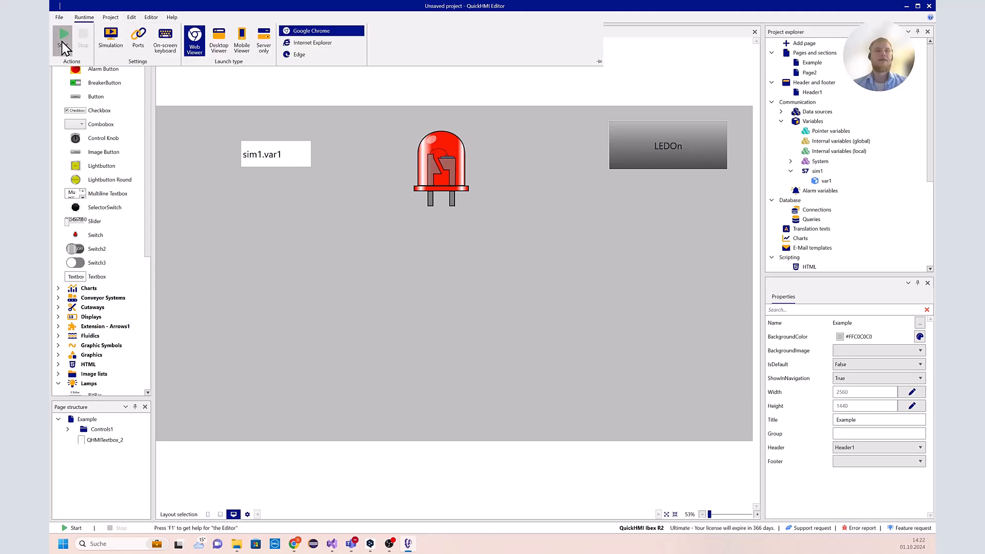
key(F5)
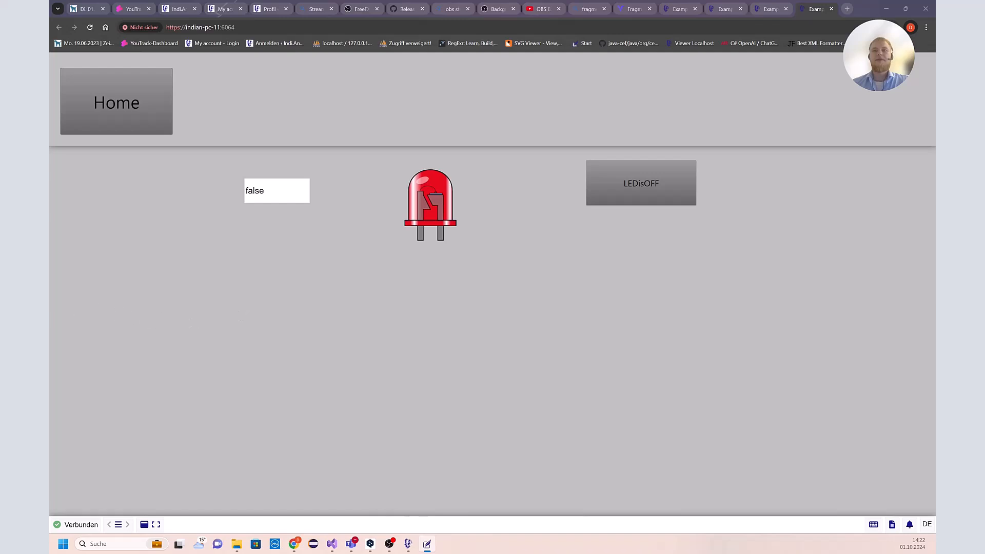
drag(264, 246, 439, 251)
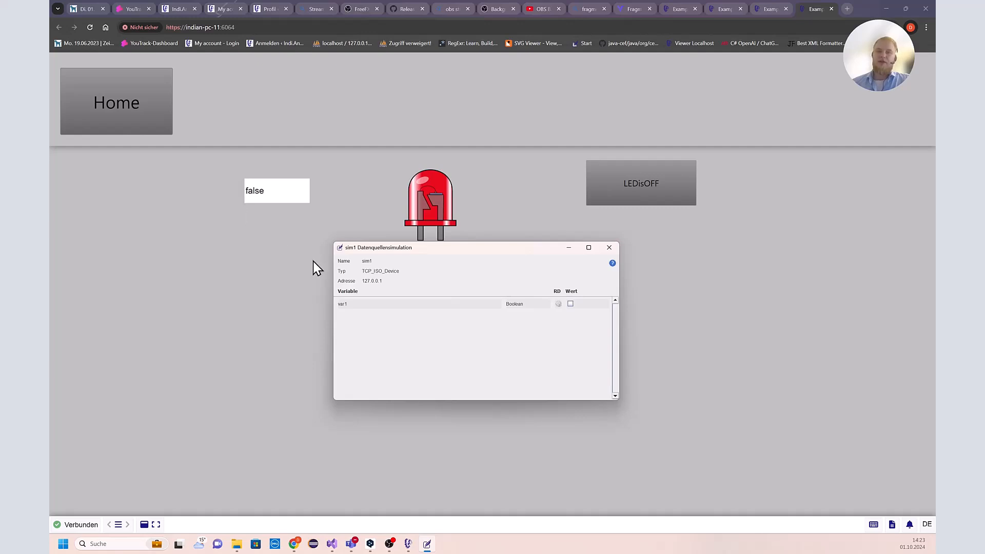
Test var1 in the sim1 simulation by toggling its Boolean value on and off and trying its RD option.
click(571, 306)
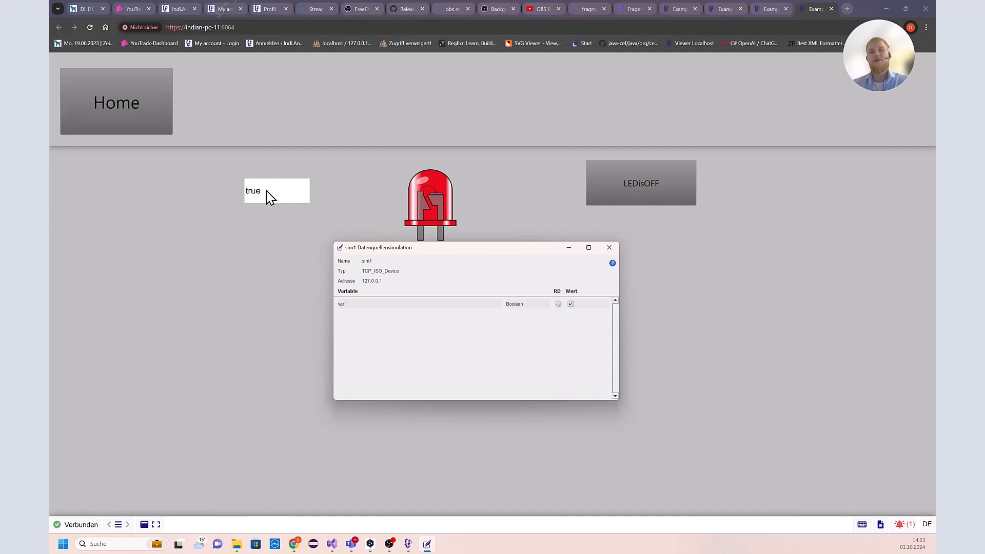
click(572, 304)
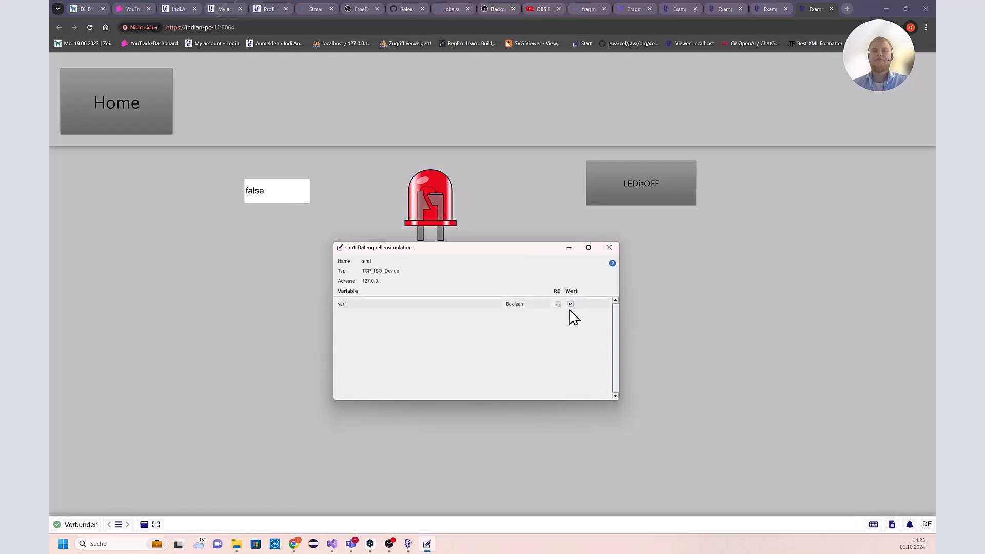
click(571, 304)
click(571, 304)
click(571, 304)
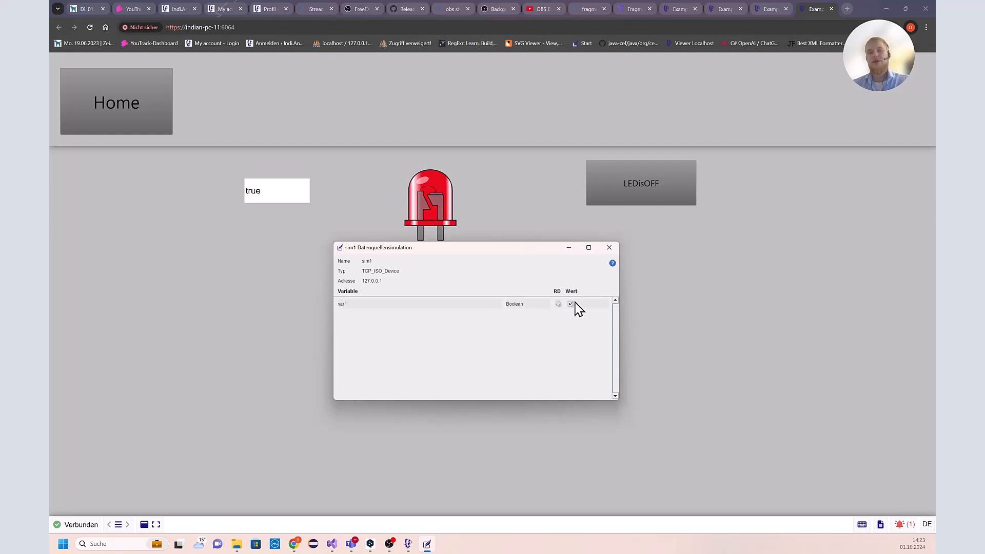
click(559, 306)
click(557, 305)
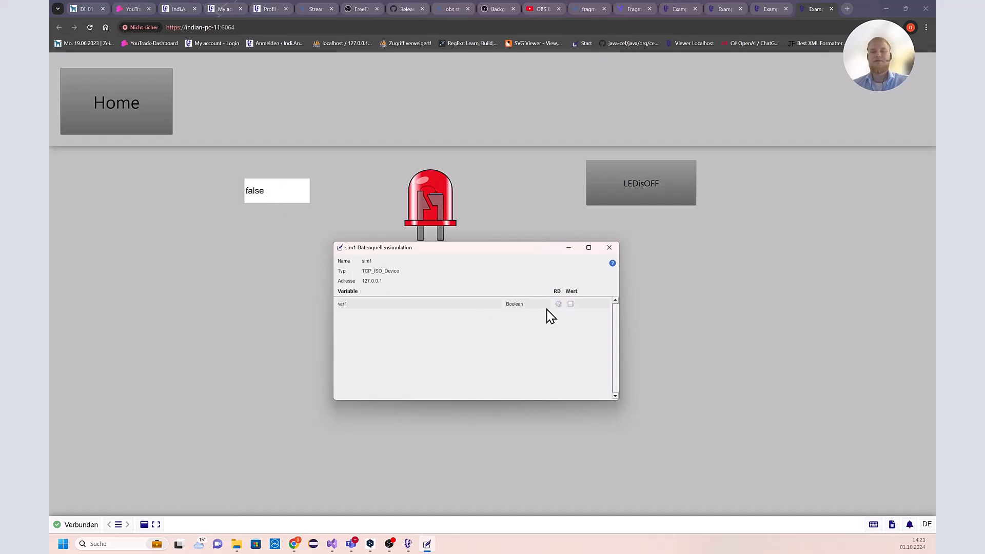
Close the sim1 simulation window, minimize the browser and stop the runtime.
click(610, 248)
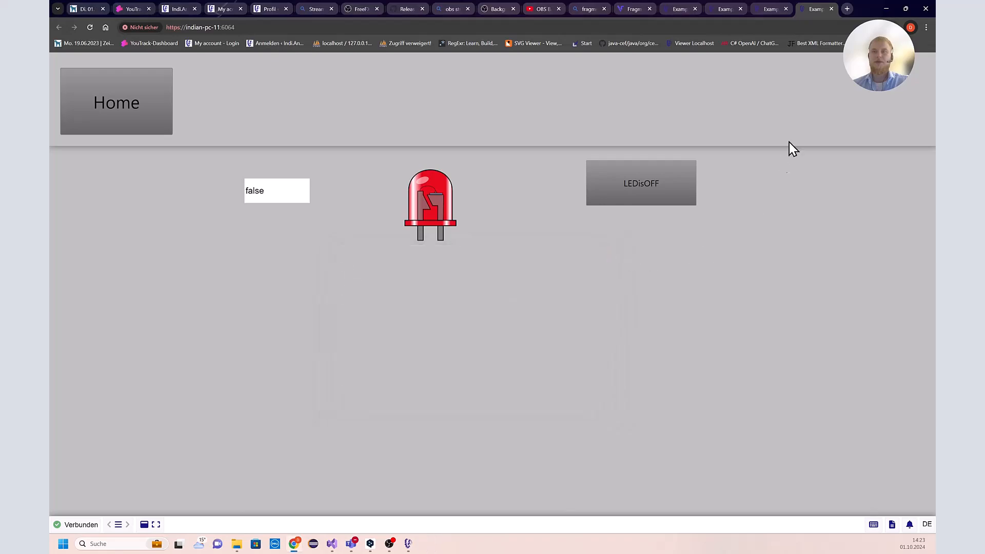
click(886, 8)
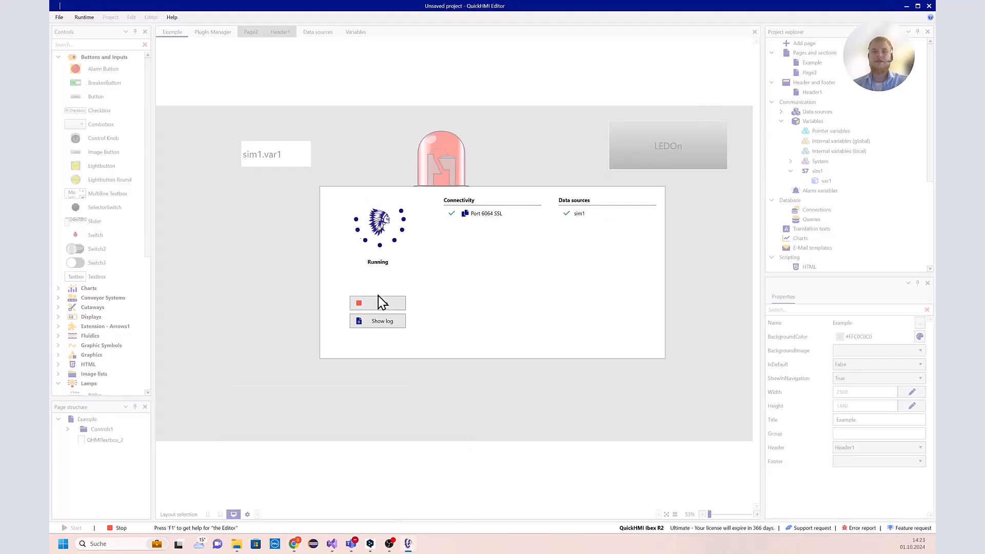
click(378, 303)
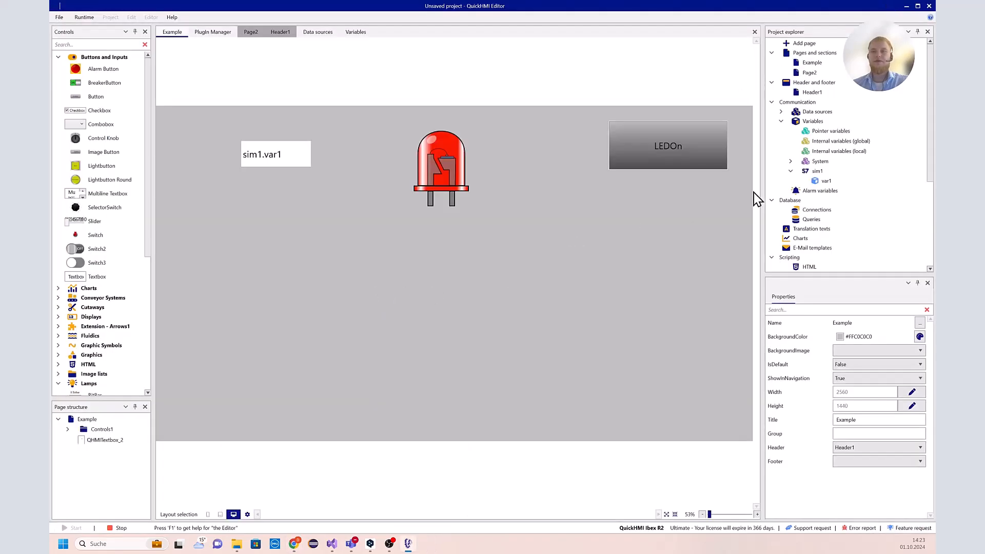
Create a new external variable for sim1 from the variables list and name it var21.
double_click(819, 122)
click(166, 48)
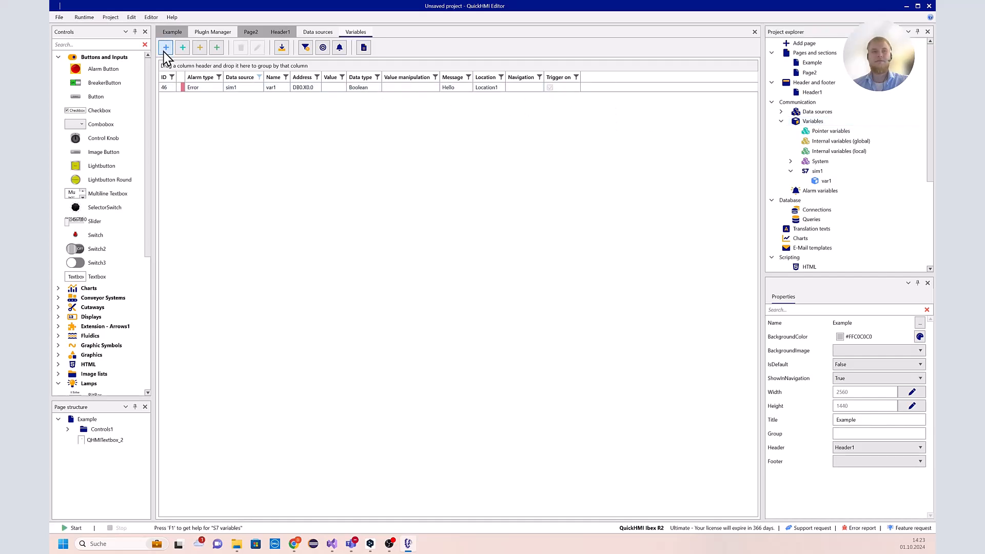
text(var)
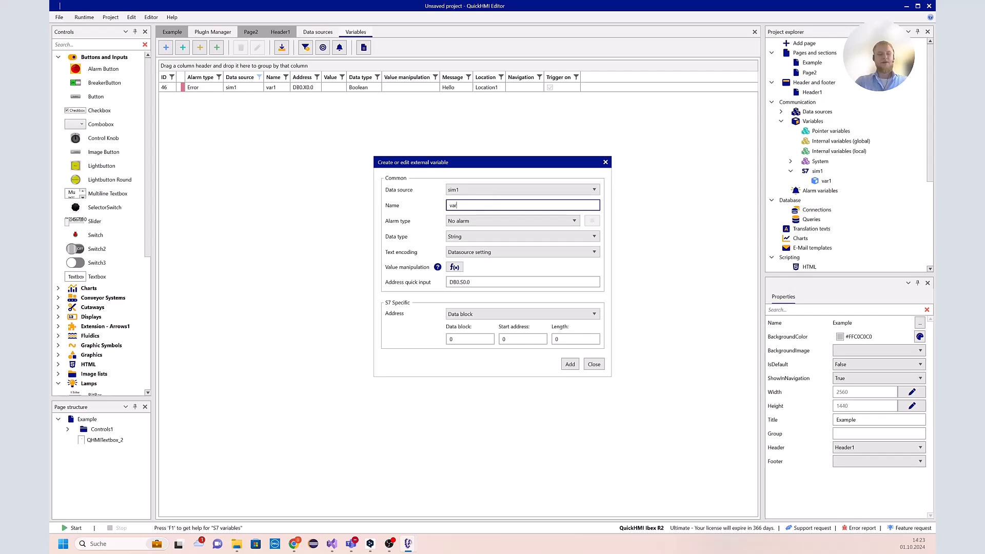
text(21)
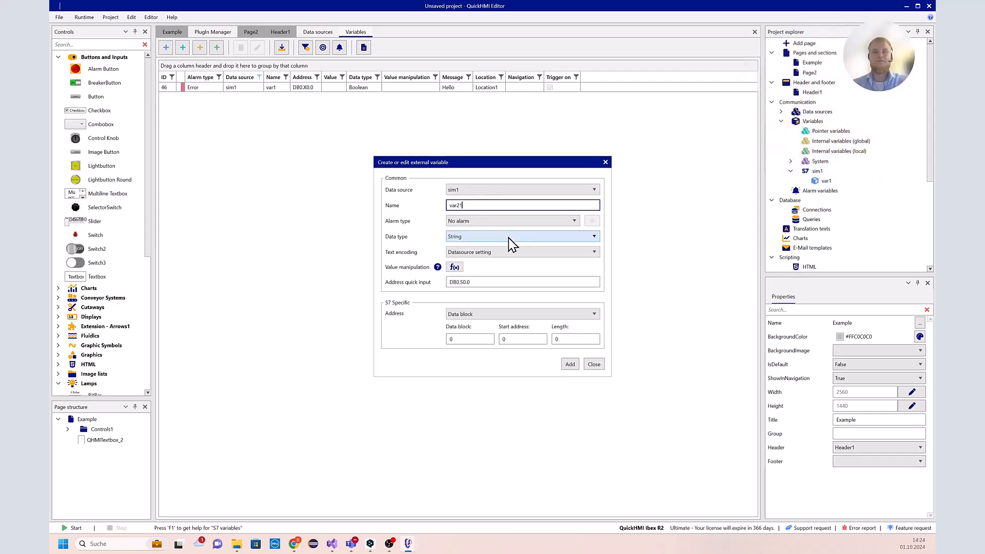
Give var21 the data type Int, add it to the variables and close the variable dialog.
click(493, 238)
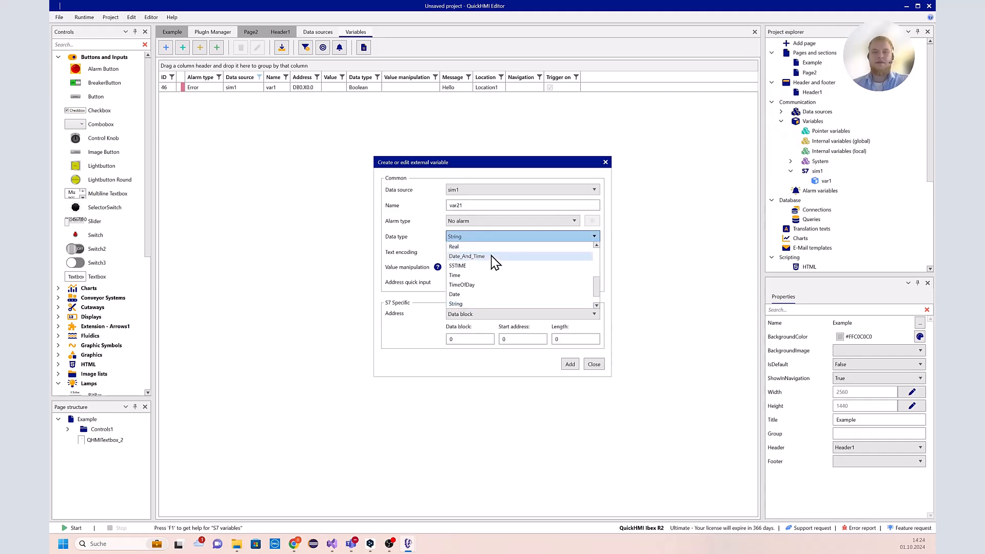
scroll(490, 274, down, 1)
scroll(487, 282, up, 3)
scroll(486, 283, up, 2)
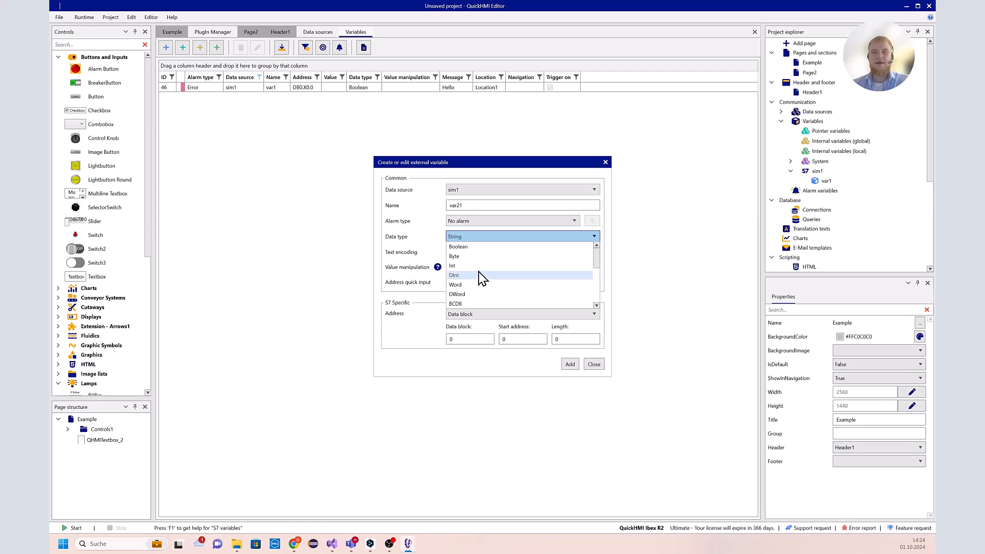
click(472, 265)
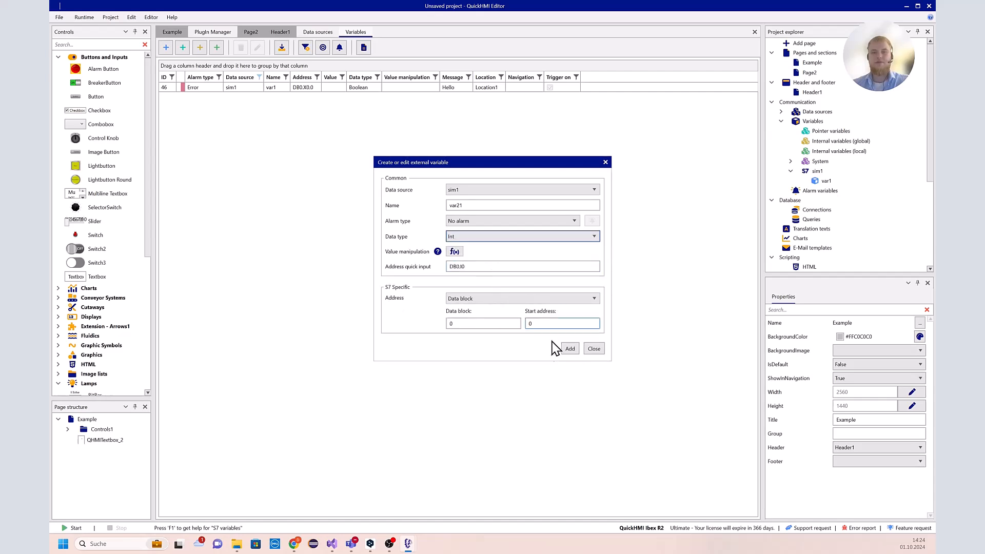
click(570, 349)
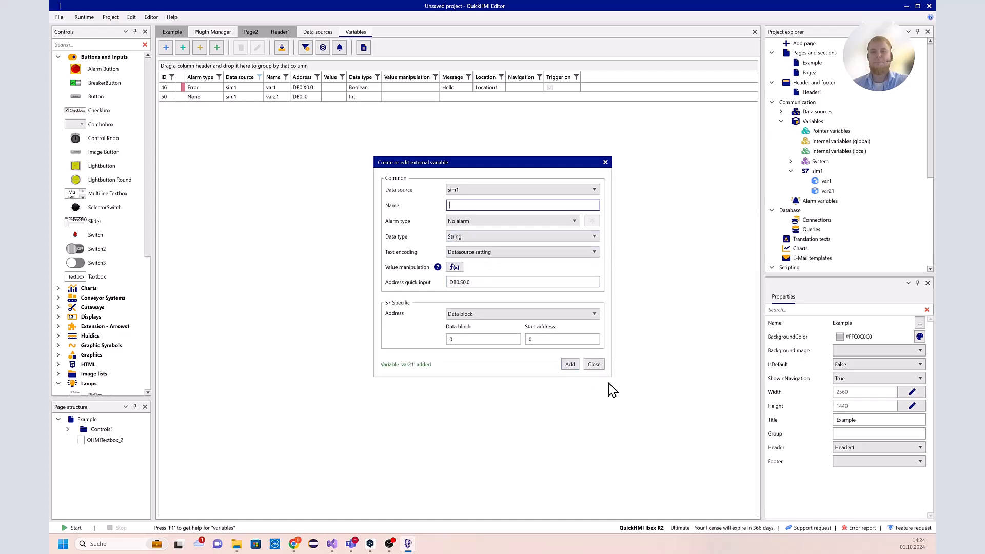
click(594, 364)
Place var21 from sim1 on the Example page as a textbox below the var1 textbox.
click(84, 18)
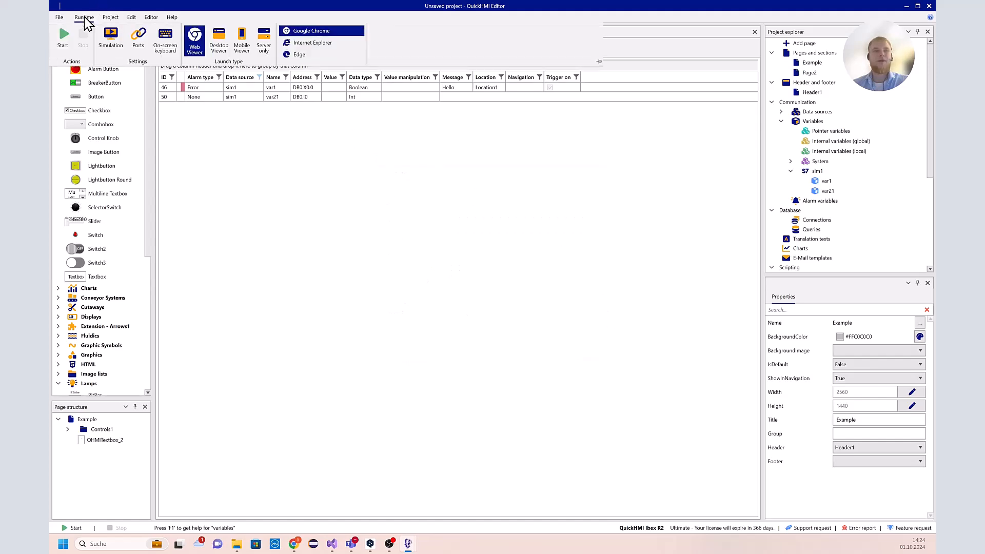
click(91, 19)
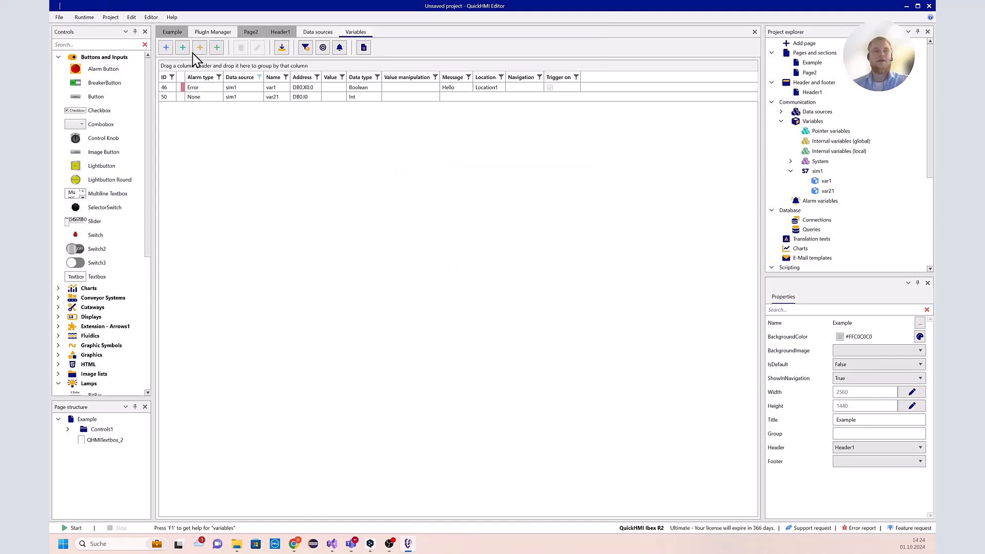
click(184, 33)
drag(826, 192, 249, 220)
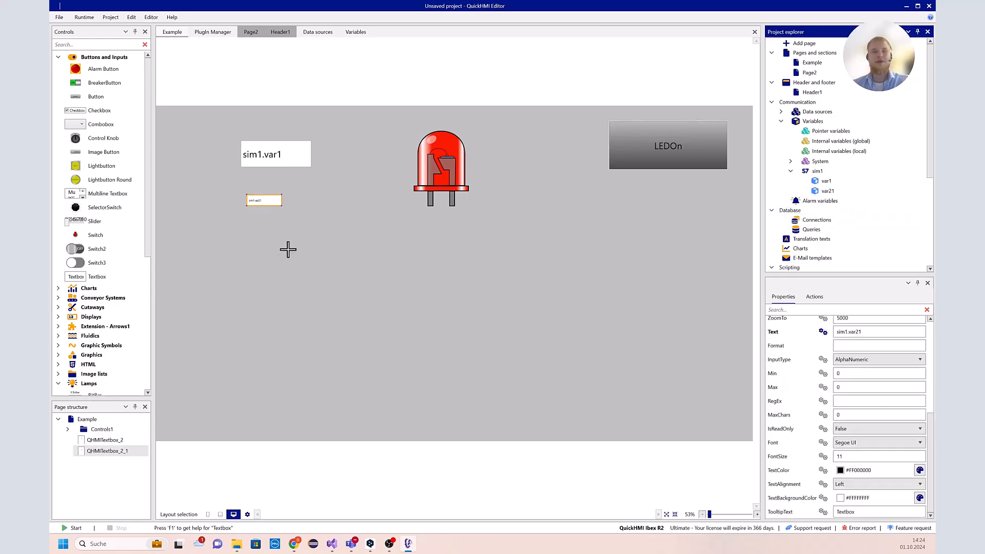
Enlarge the var21 textbox to slightly wider than the var1 textbox and set its font size to 40.
click(283, 206)
click(275, 202)
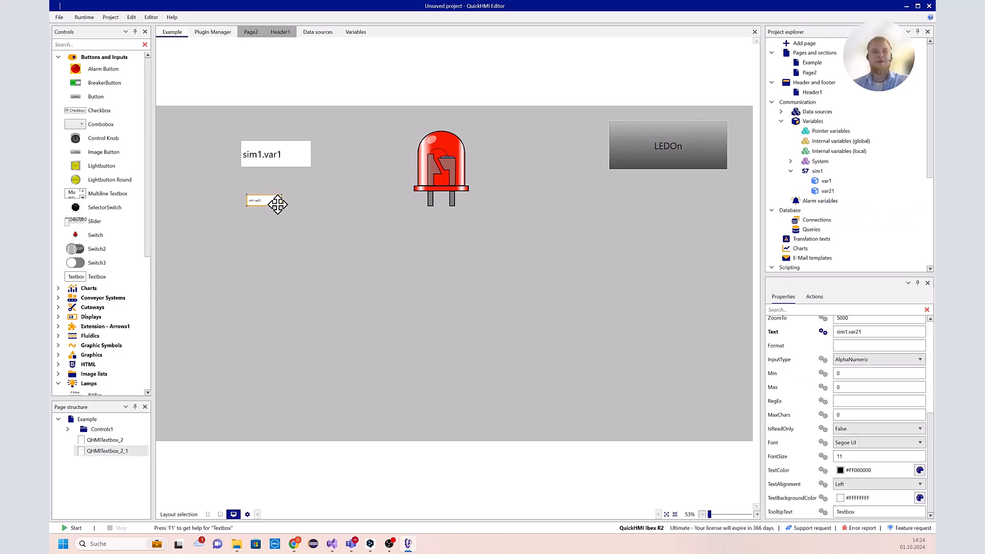
drag(282, 205, 326, 222)
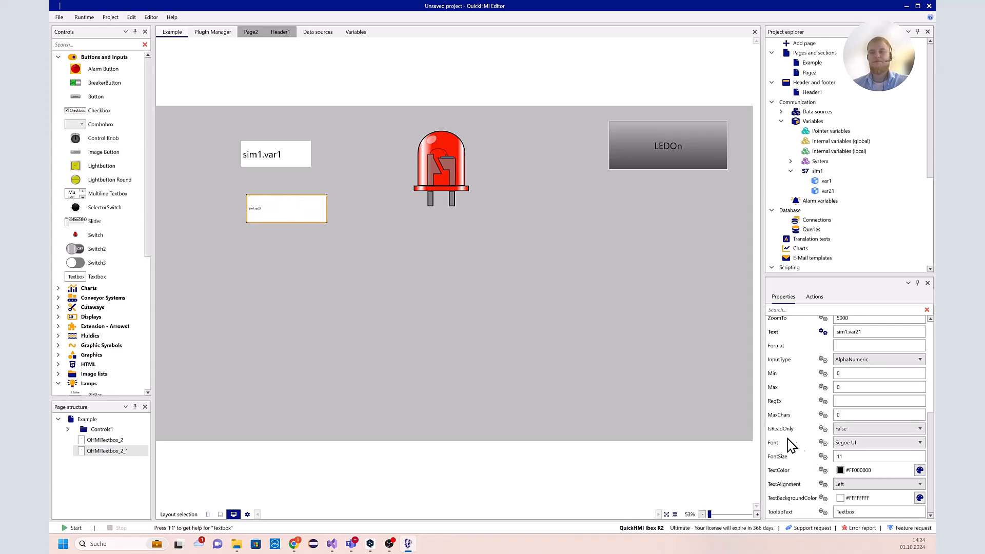
click(842, 453)
drag(843, 454, 803, 454)
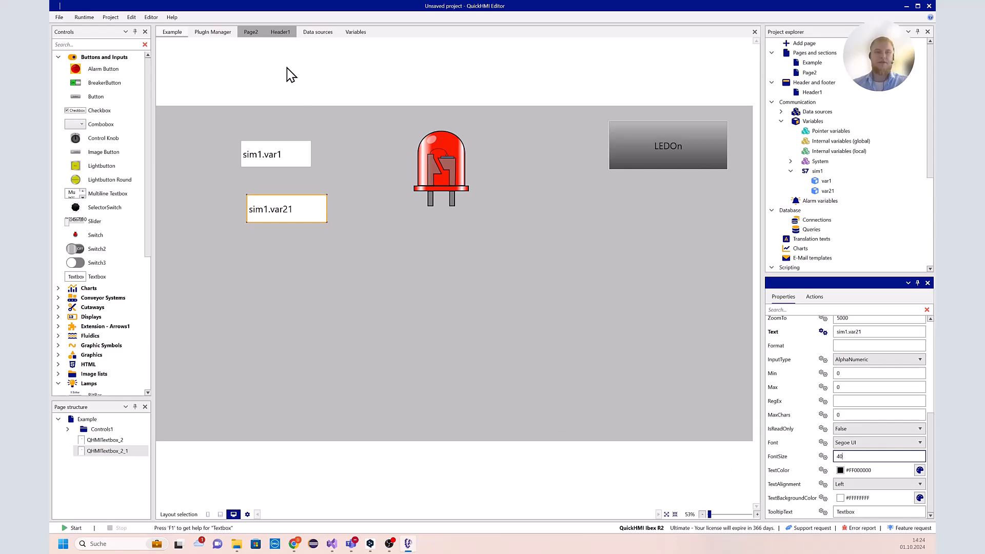
Run the project in the web viewer and set var21's simulated value to 500.
click(84, 17)
click(64, 36)
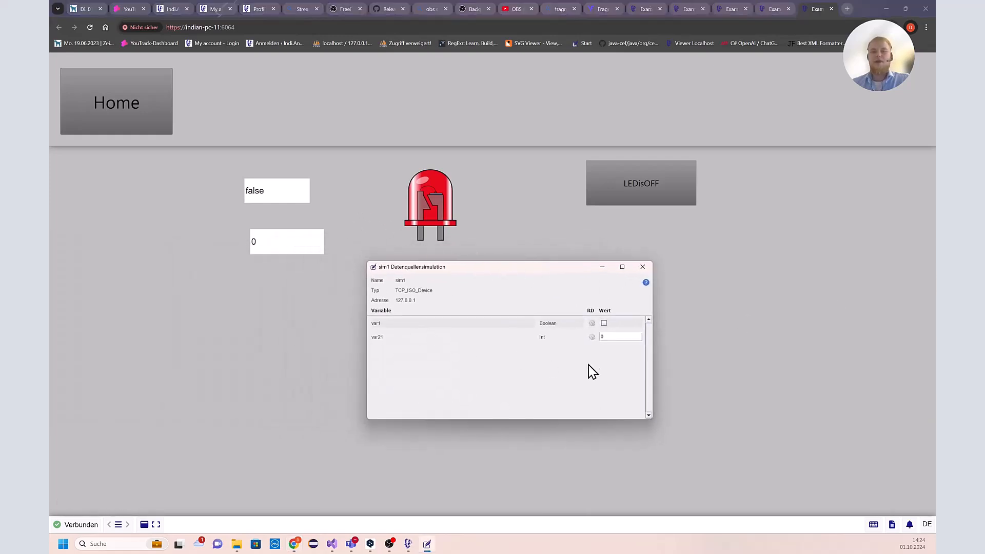
drag(618, 337, 581, 337)
text(5)
key(Return)
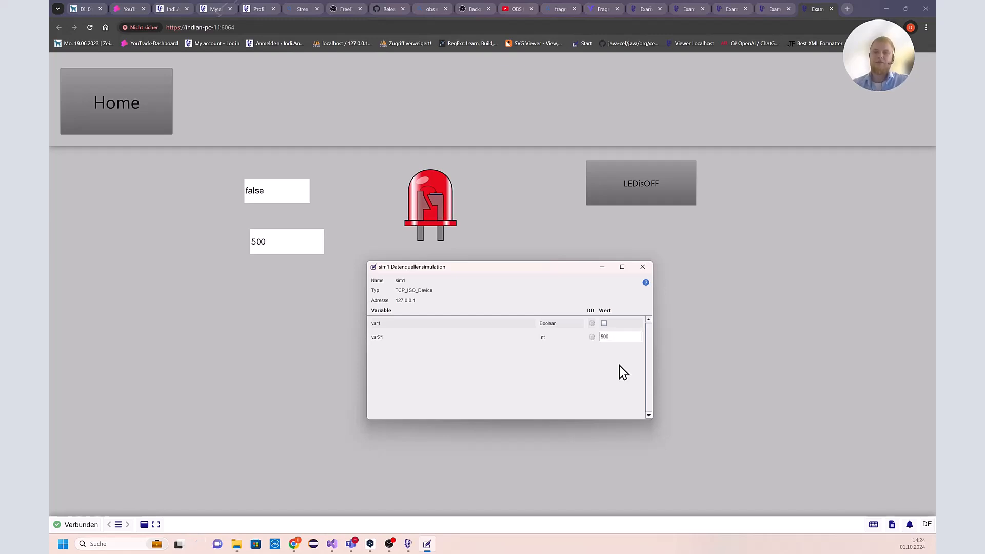
Close the simulation, minimize the web viewer and stop the running project.
click(642, 267)
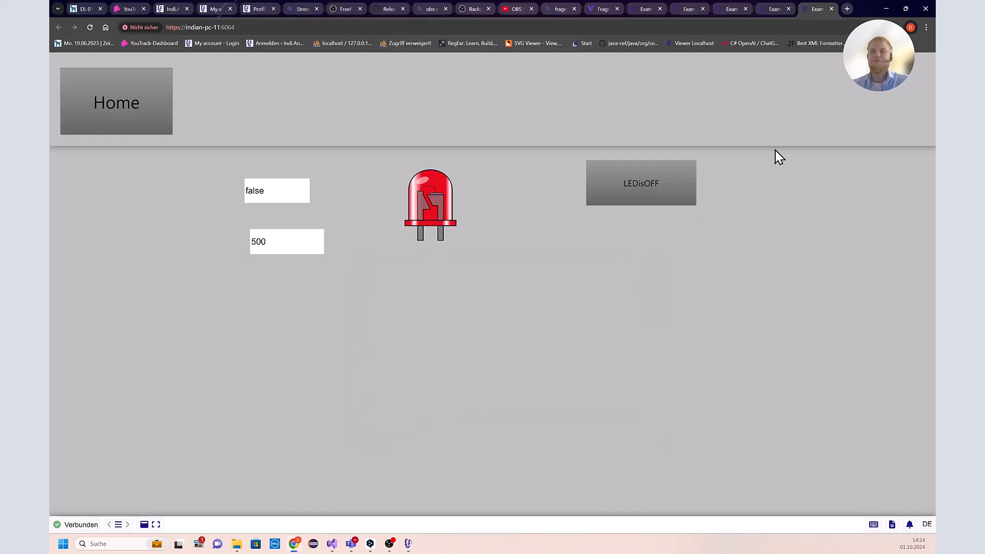
click(893, 8)
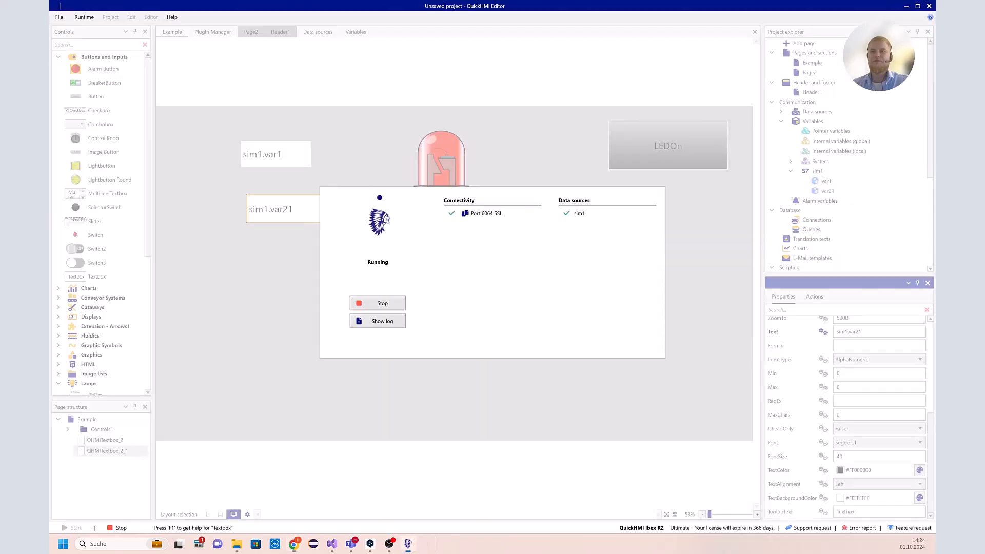
click(364, 300)
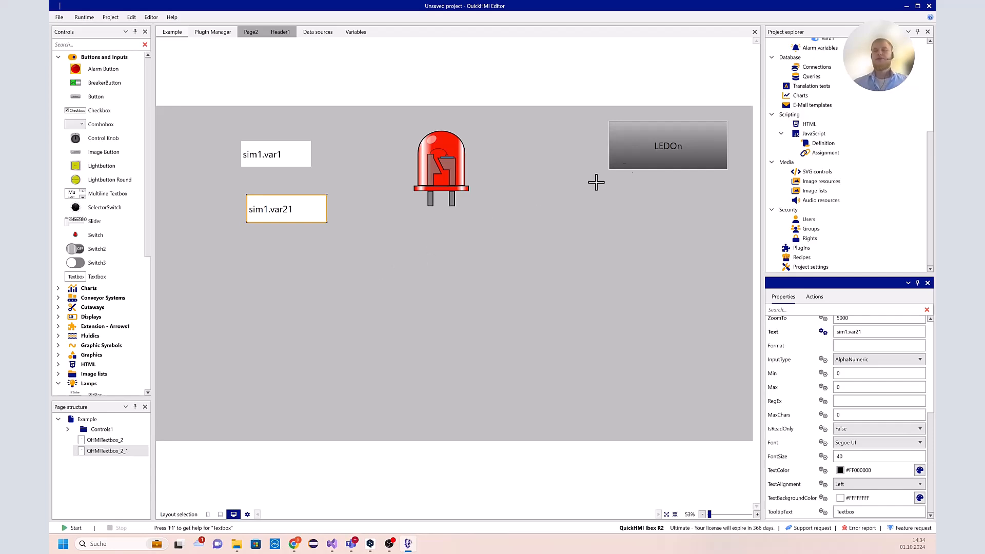
Start a new active data source named s7 with the type S7_Compatible.
scroll(827, 189, up, 5)
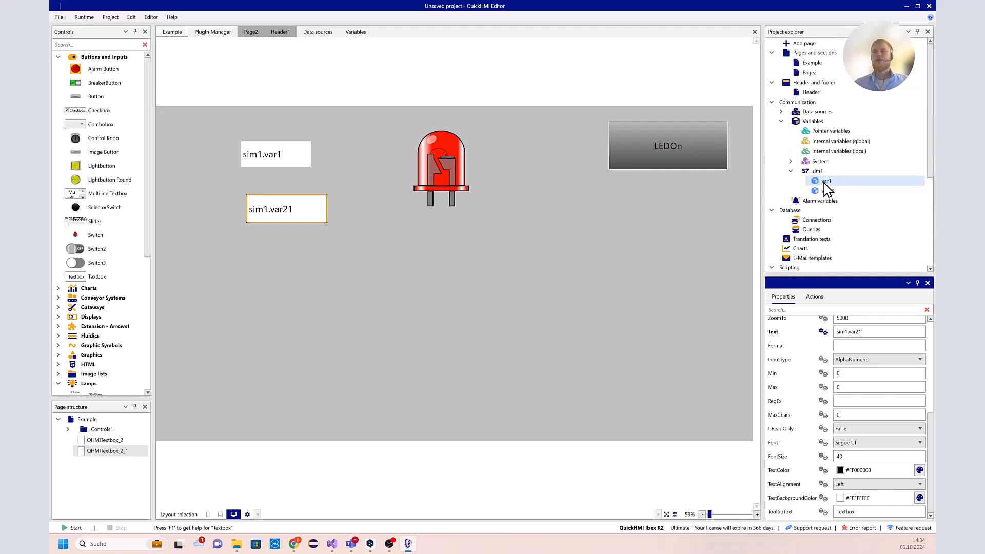
double_click(821, 112)
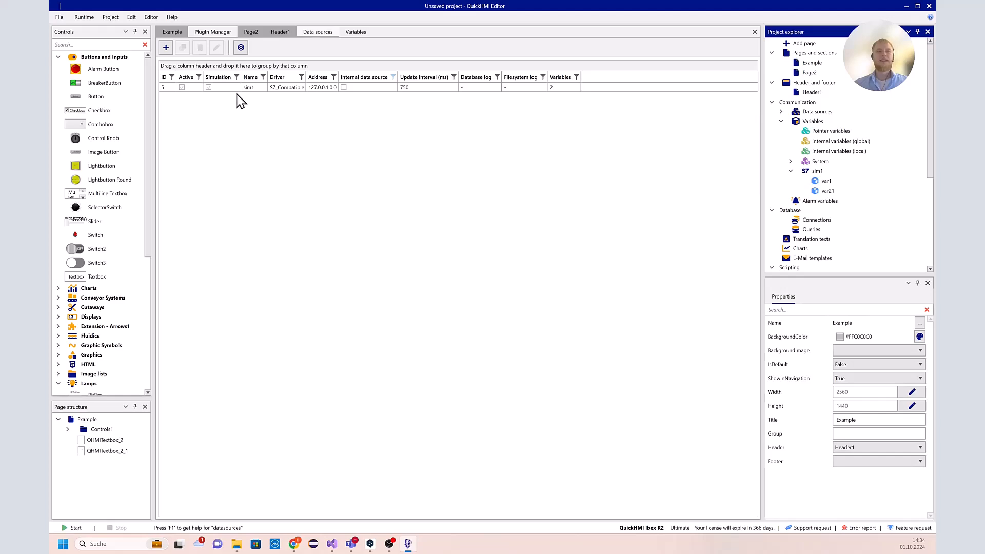
click(168, 48)
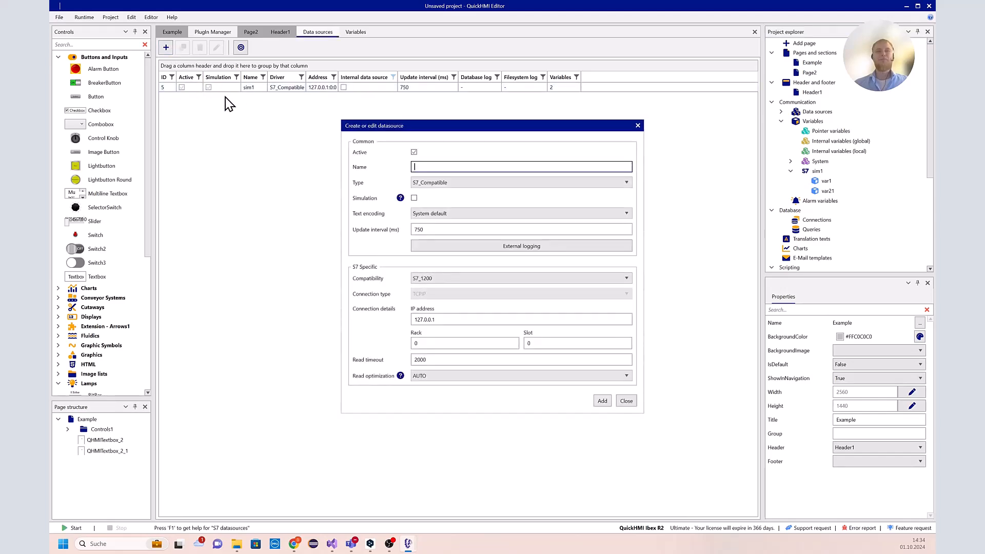
click(424, 183)
click(432, 165)
click(433, 165)
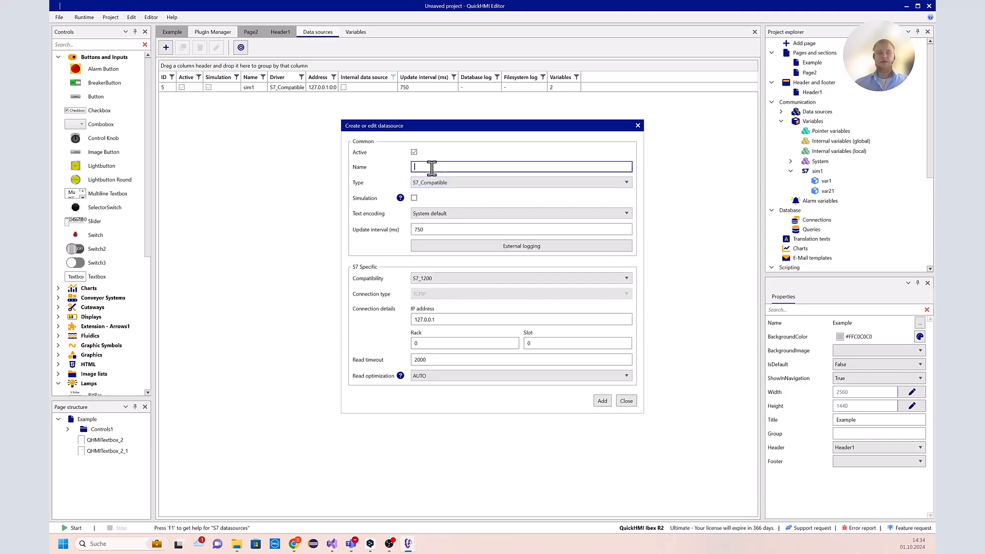
text(s)
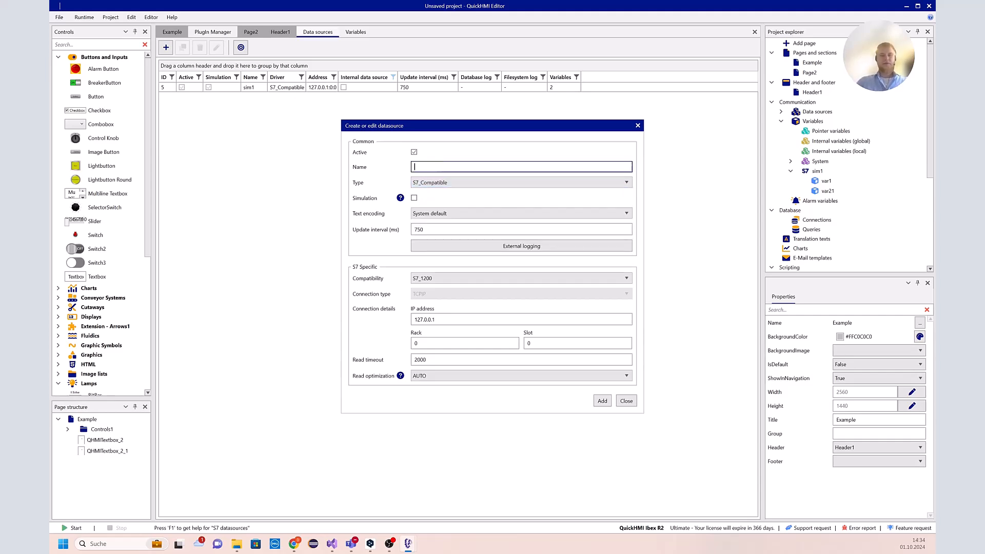
text(7)
Set the s7 data source's compatibility to Symbolic and its IP address to 192.168.1.10.
click(419, 279)
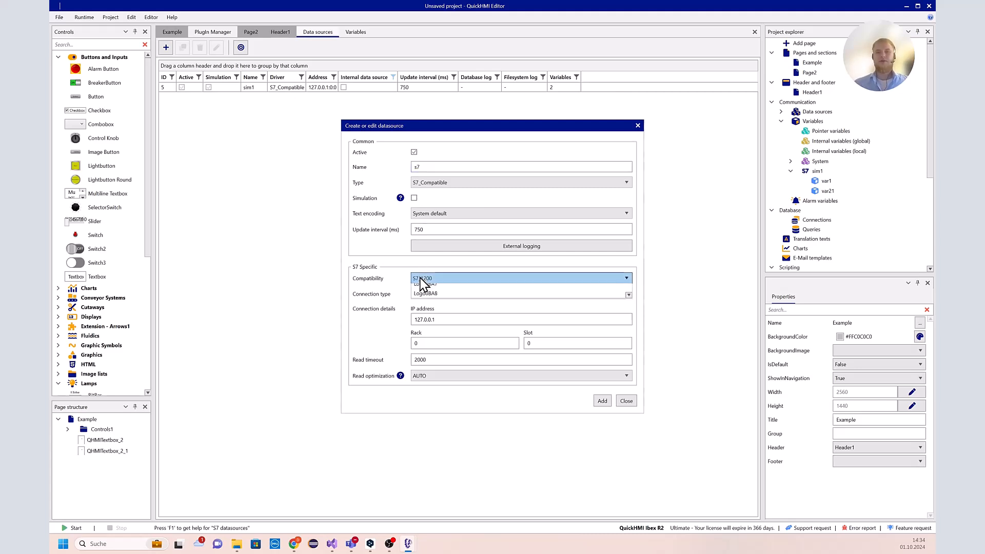
click(438, 331)
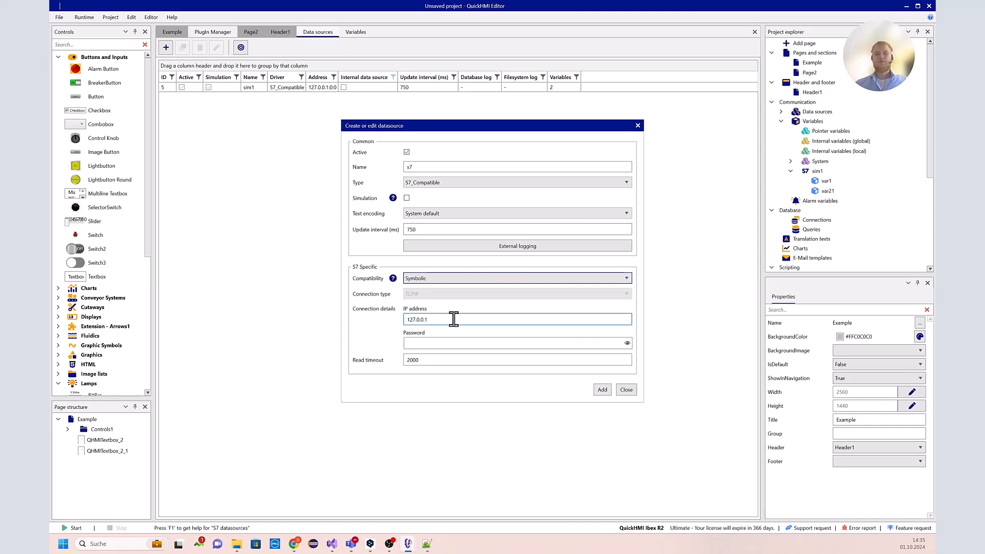
drag(454, 319, 343, 318)
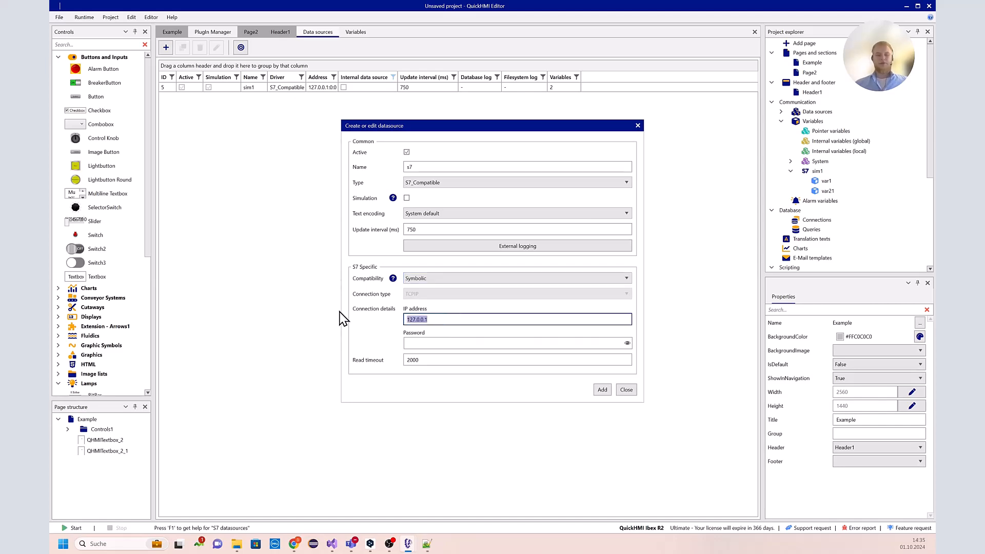
text(192.168.1.10)
drag(409, 320, 394, 322)
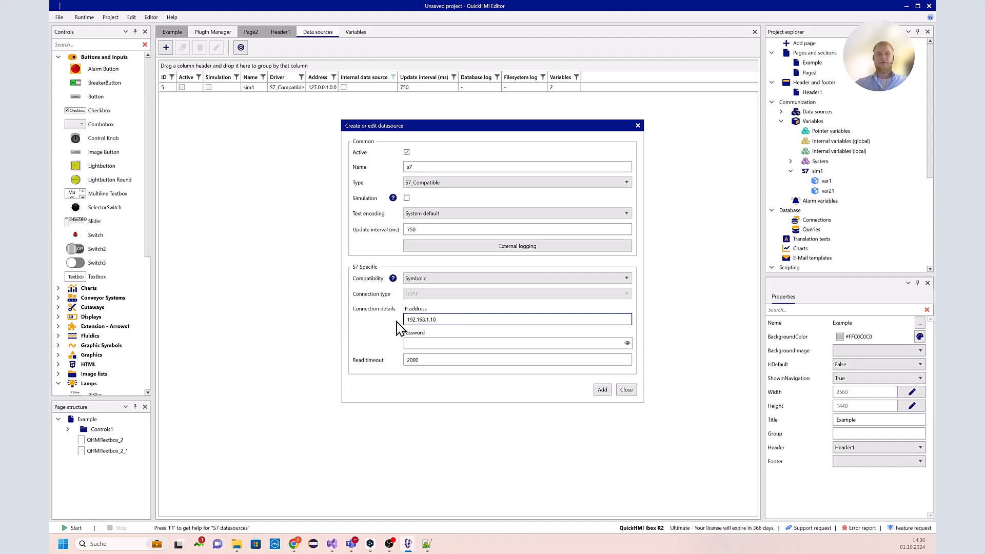
Enter the connection password for the s7 data source and add the data source to the project.
click(419, 342)
key(ctrl+v)
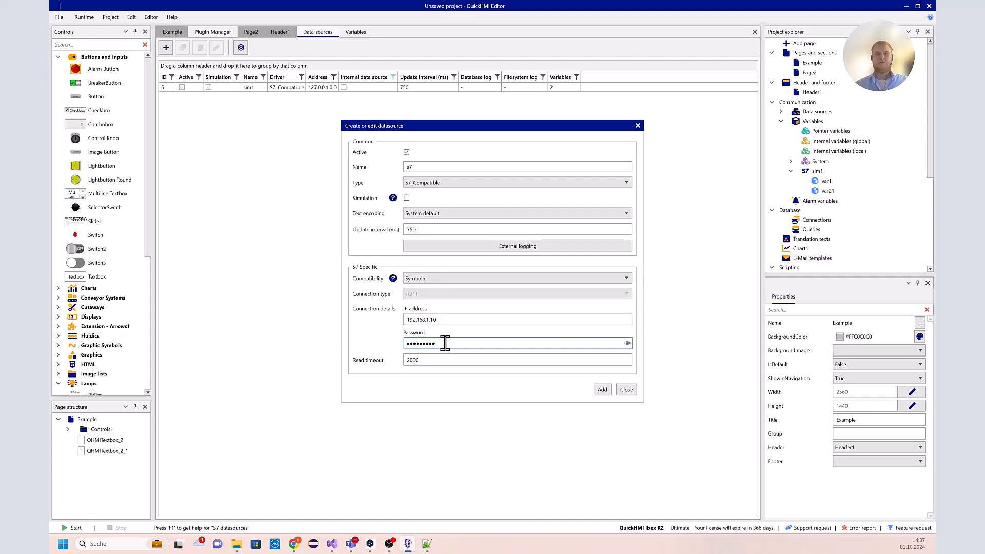
key(BackSpace)
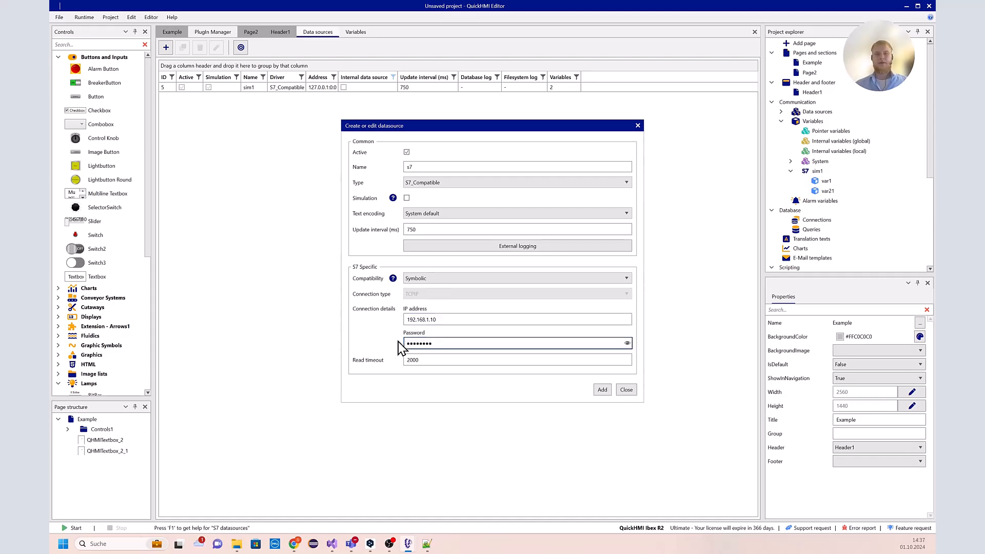
click(603, 390)
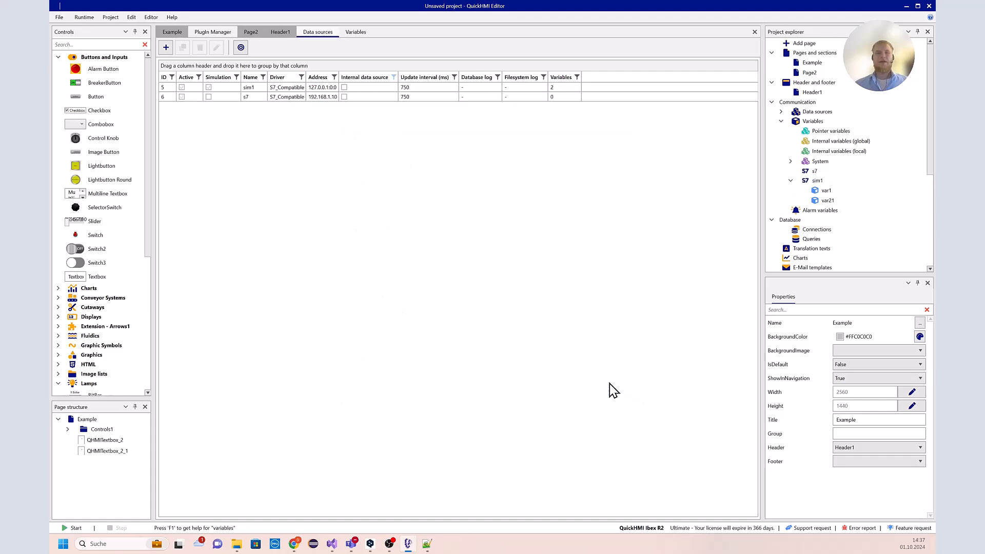
Browse the s7 data source from the variables list and import ByteValue from Datenbaustein_1 as a variable.
click(356, 32)
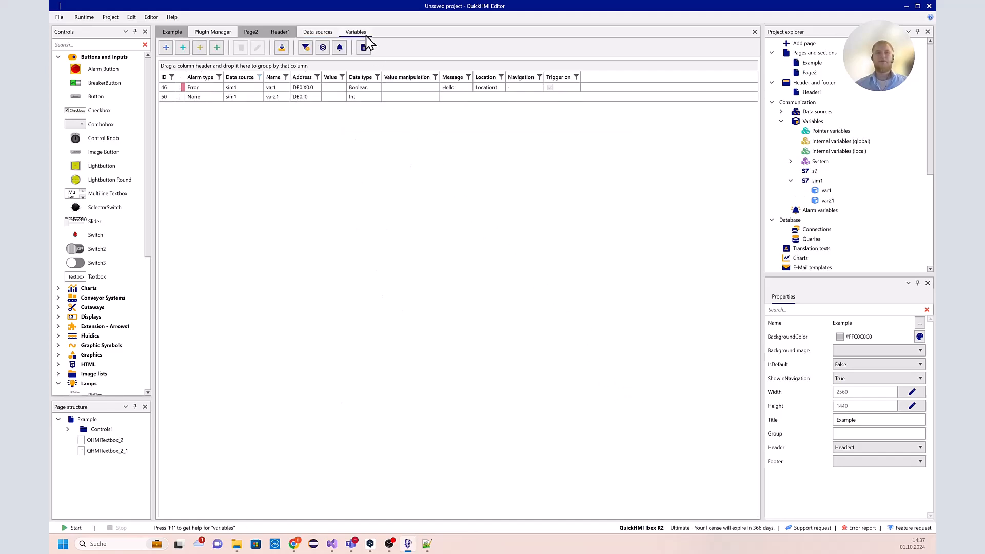
click(281, 48)
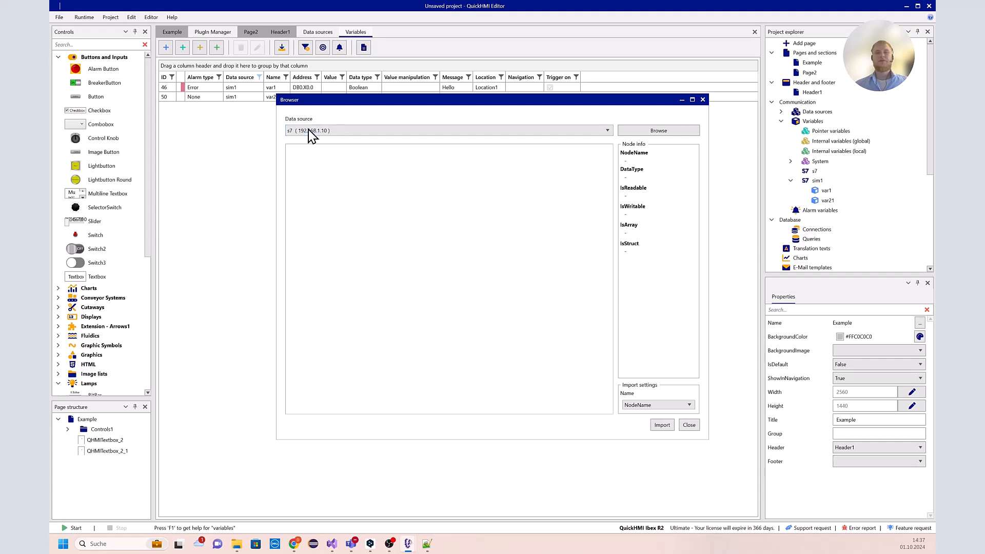
click(662, 131)
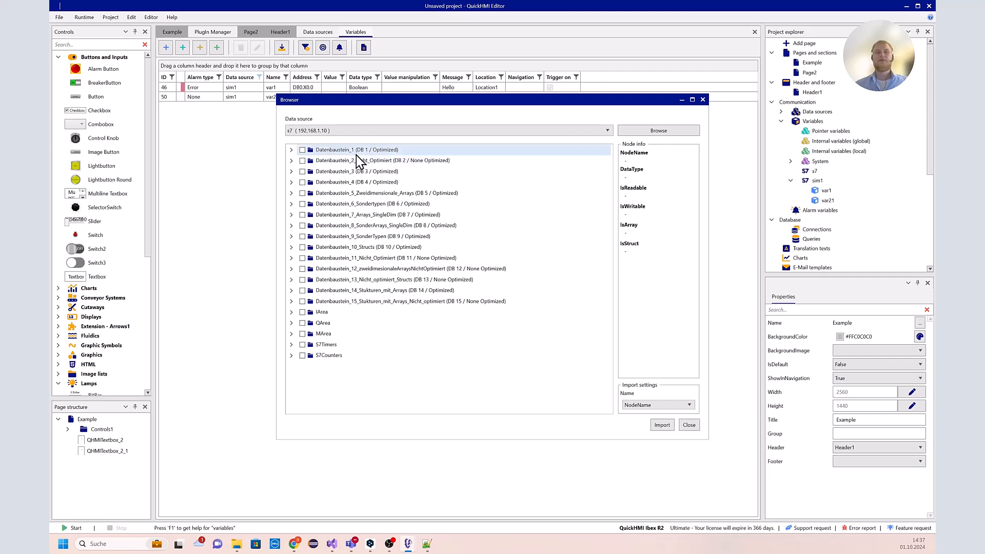
click(291, 150)
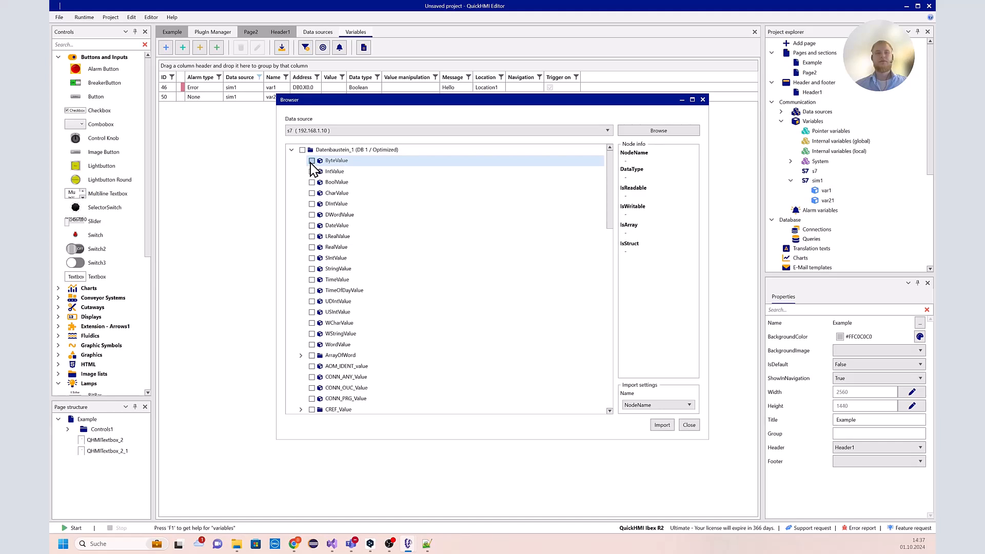
click(312, 161)
click(662, 425)
click(557, 283)
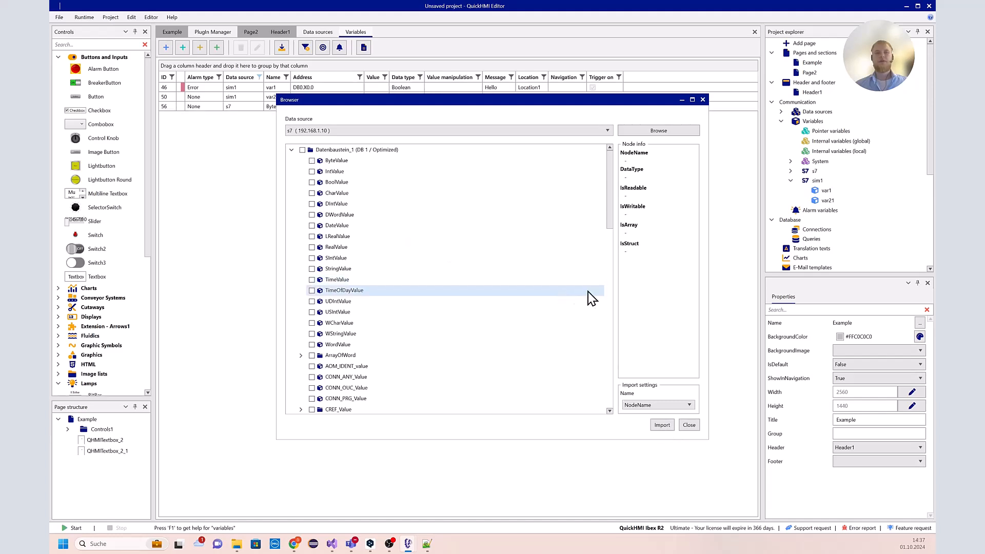
click(703, 100)
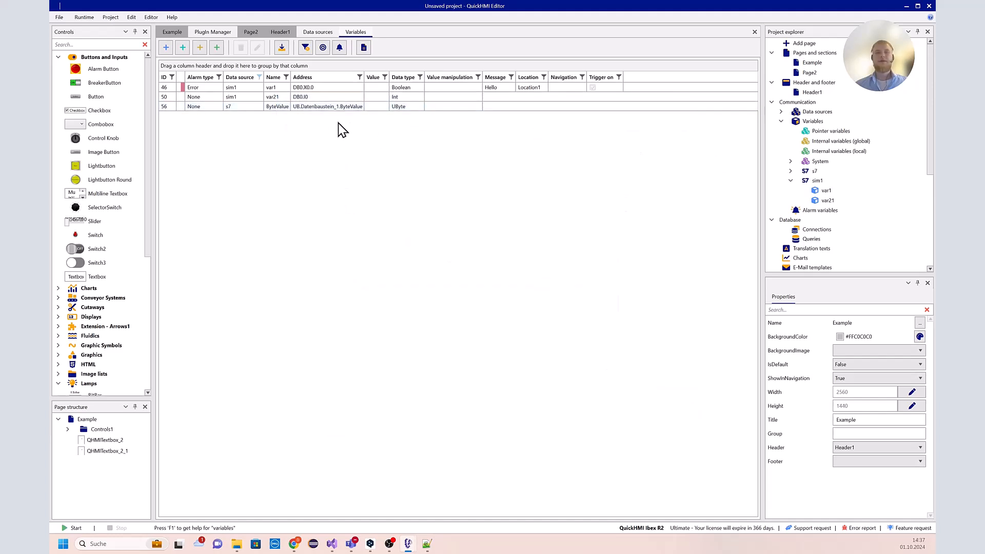
Review the imported ByteValue variable's settings without changing them and return to the Example page.
double_click(289, 108)
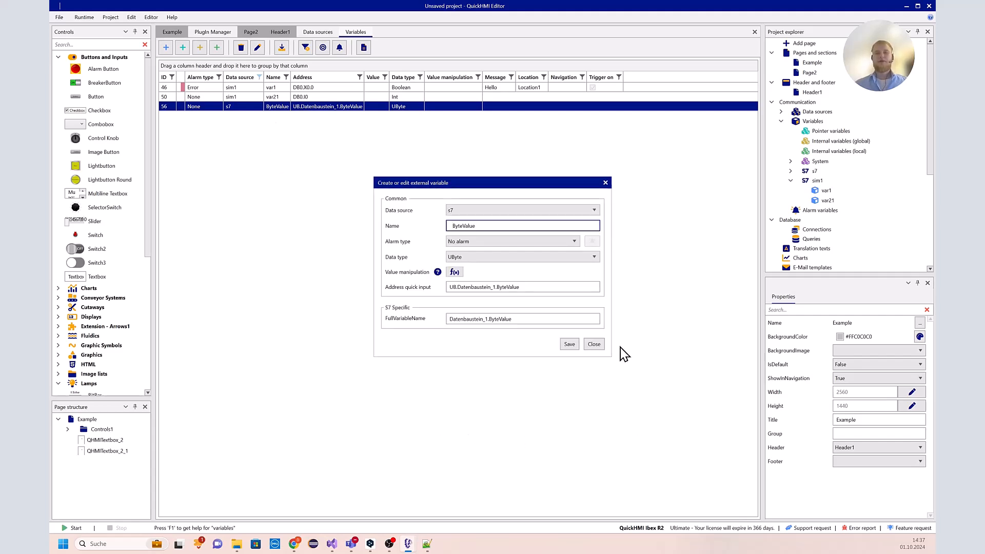
click(594, 344)
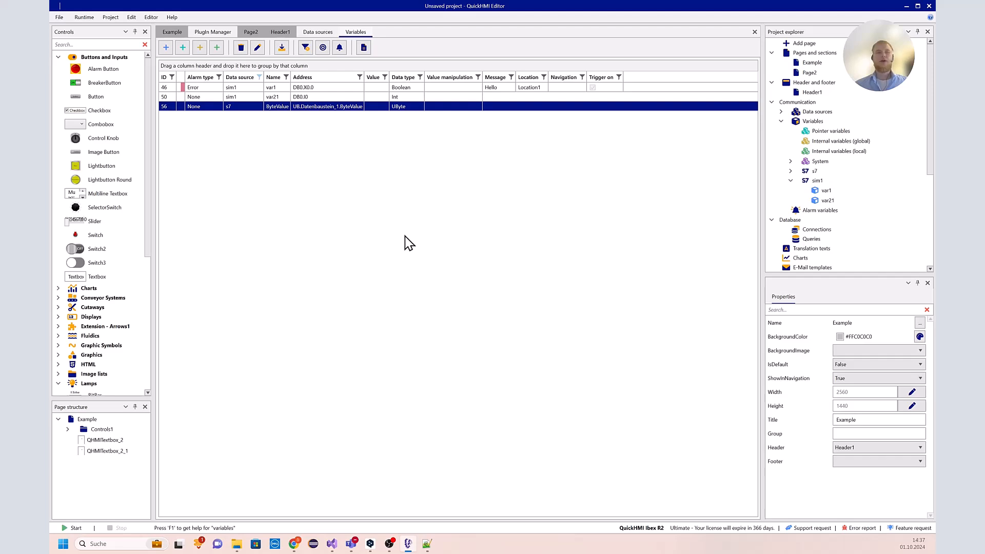
click(174, 33)
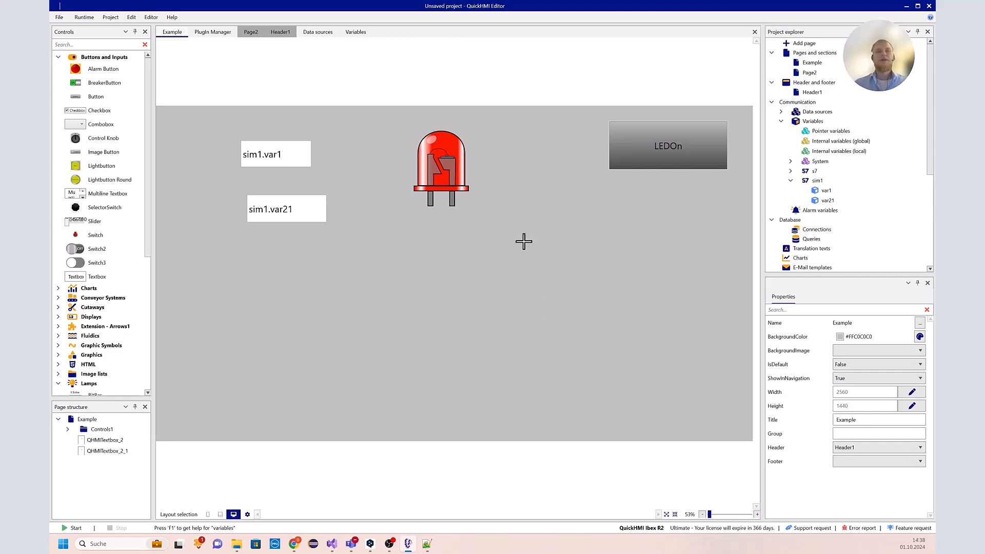
Begin a server export and save the project file as example in the Downloads folder.
click(66, 18)
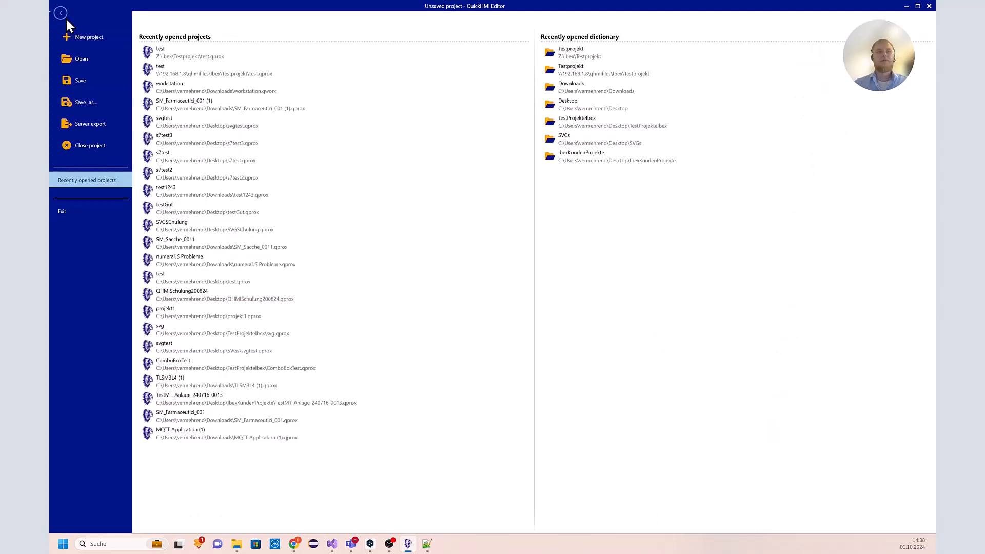
click(91, 128)
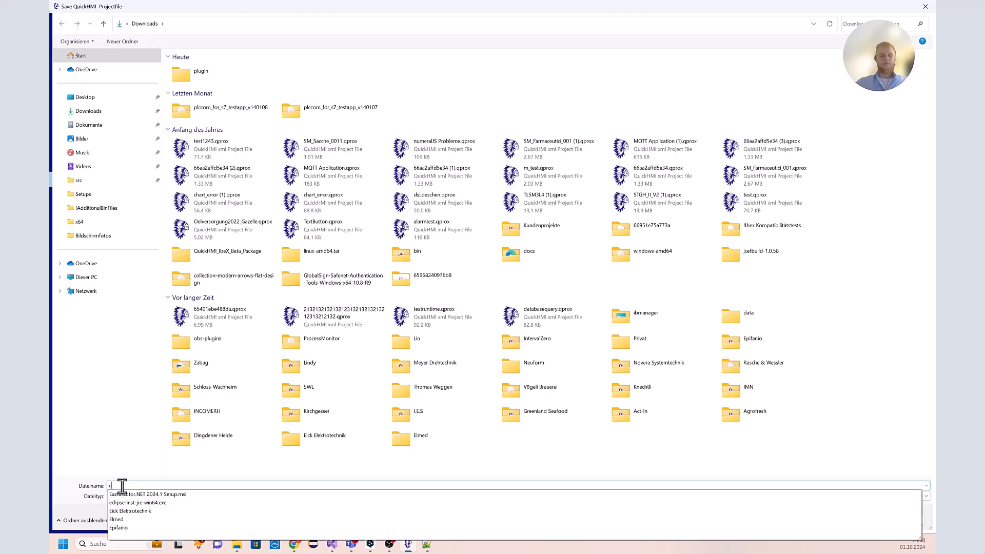
text(example)
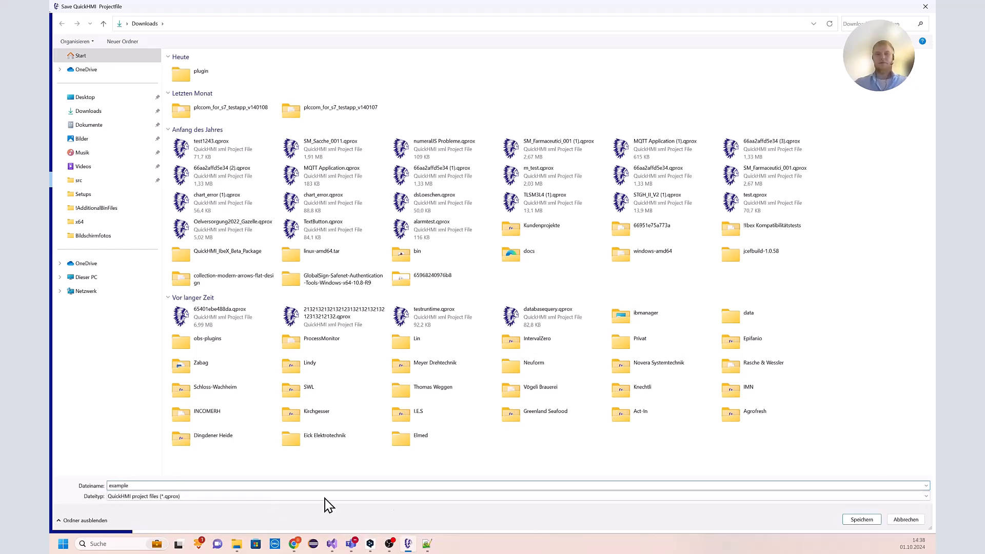
click(855, 520)
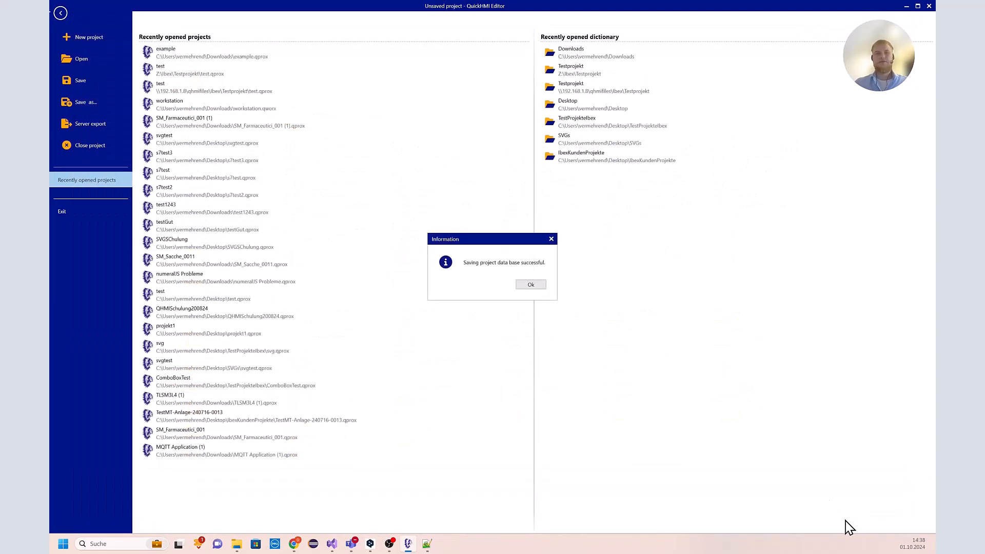
click(530, 285)
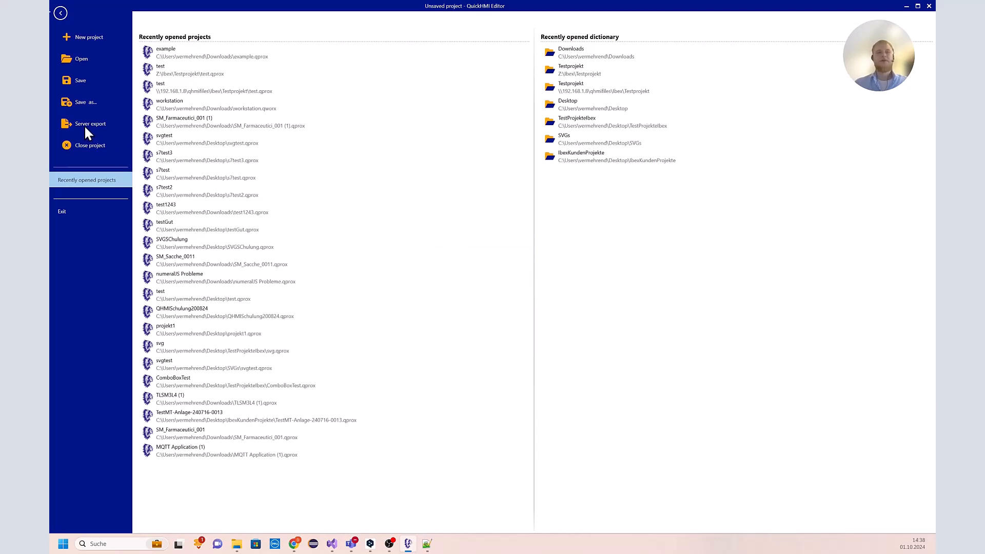
Export the project for the server as example.qexp in the Dokumente folder.
click(100, 121)
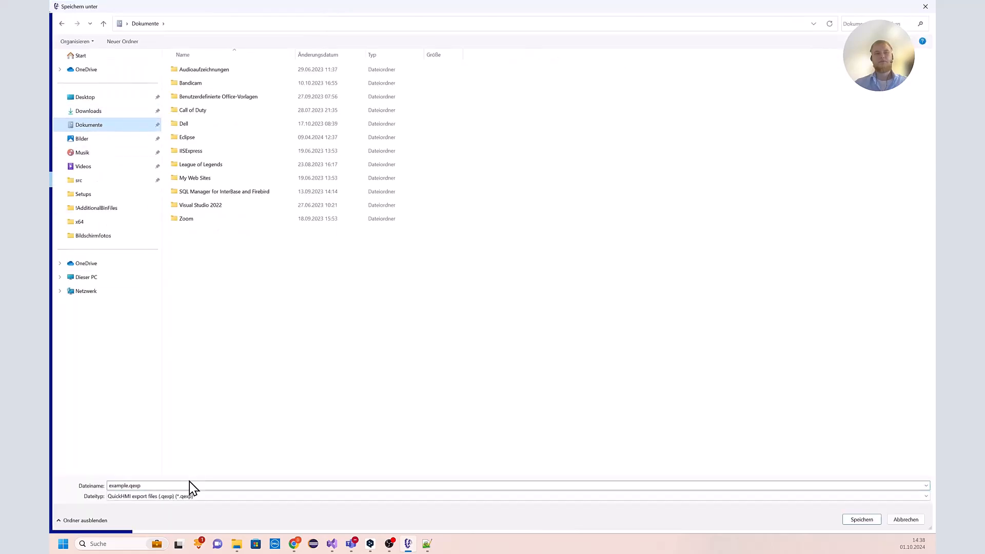
click(868, 522)
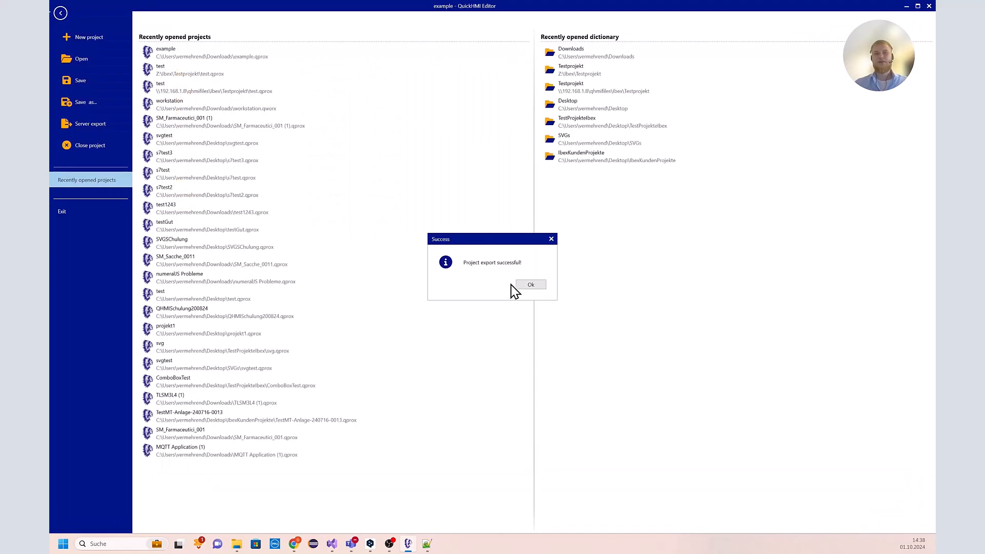
click(528, 285)
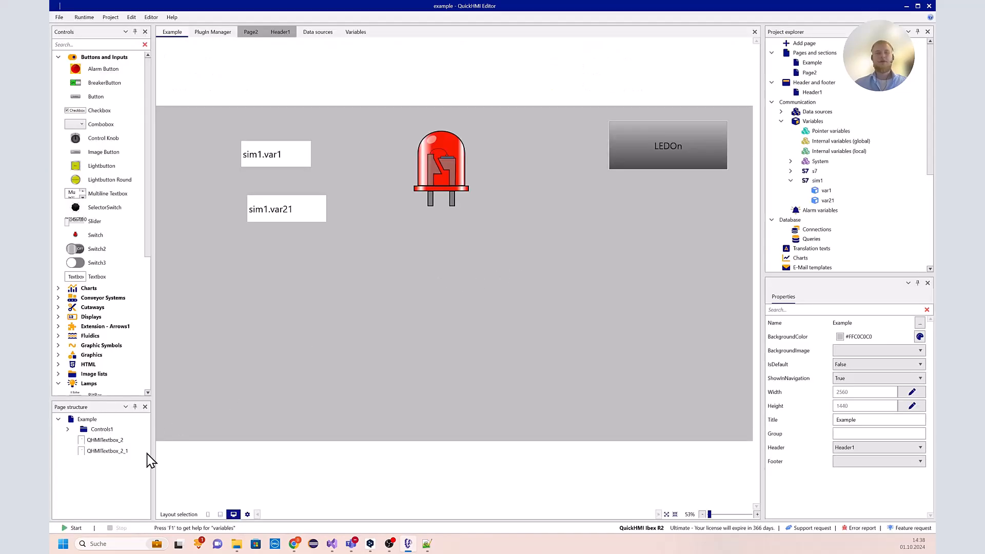
Launch QuickHMI Runtime Manager (IbeX) and place its window in the middle of the screen.
click(112, 544)
text(run)
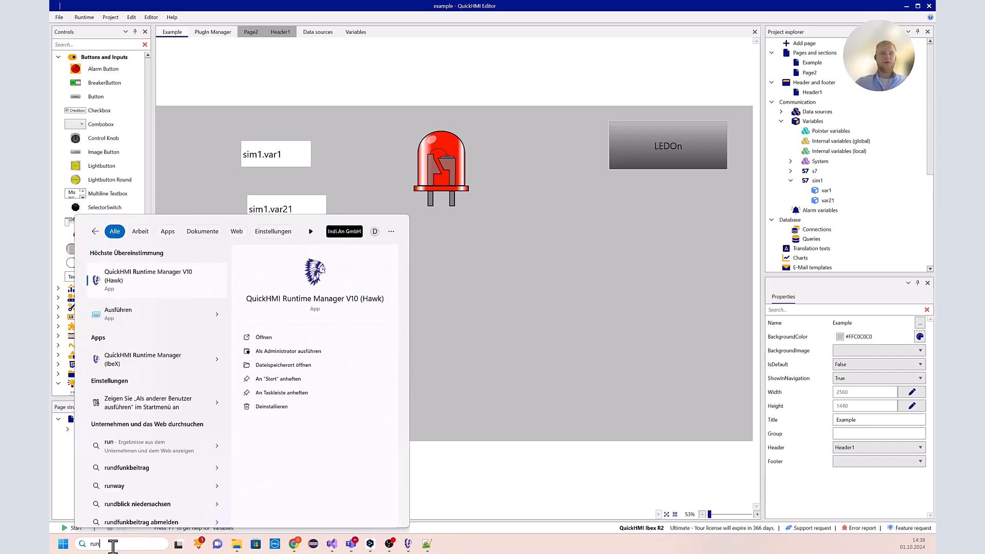
key(Down)
key(Down)
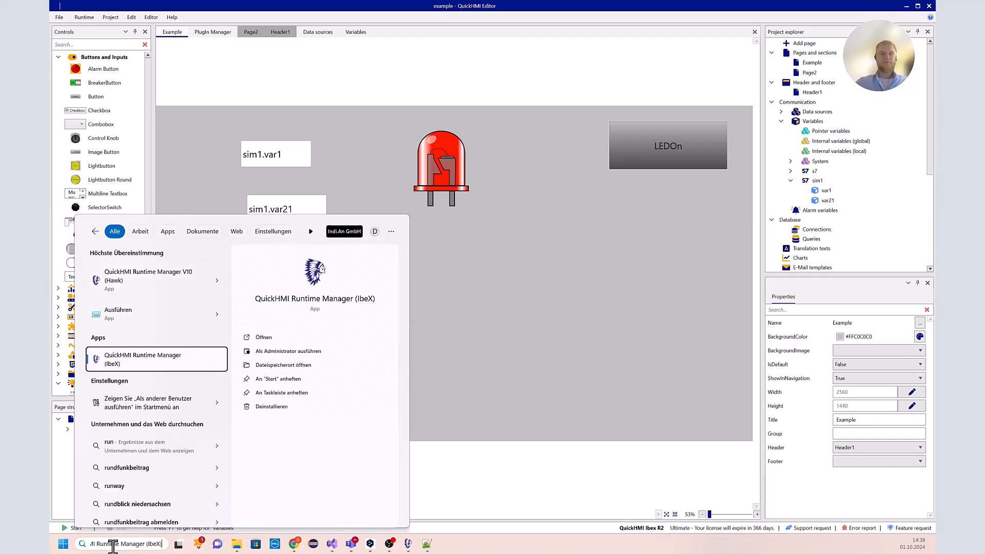
key(Return)
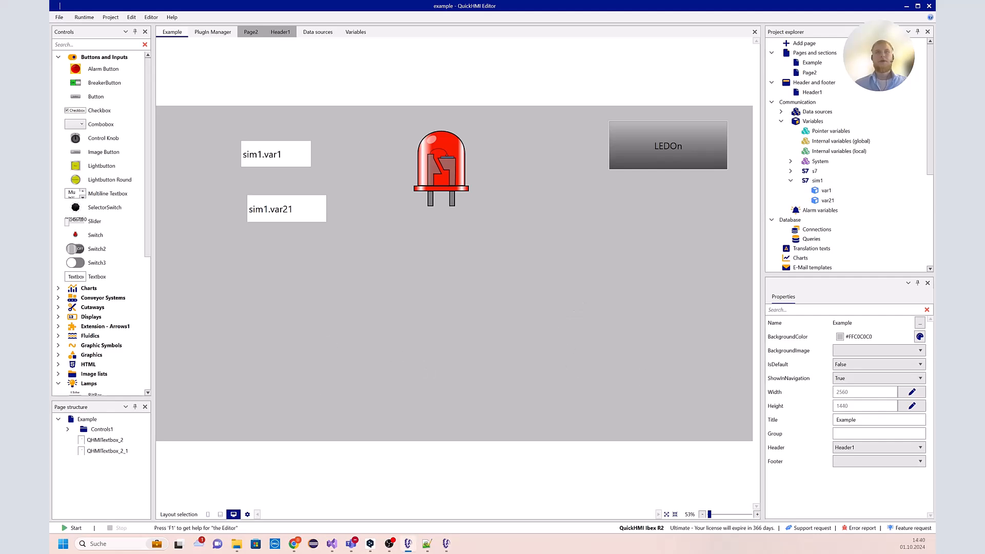
drag(50, 124, 425, 123)
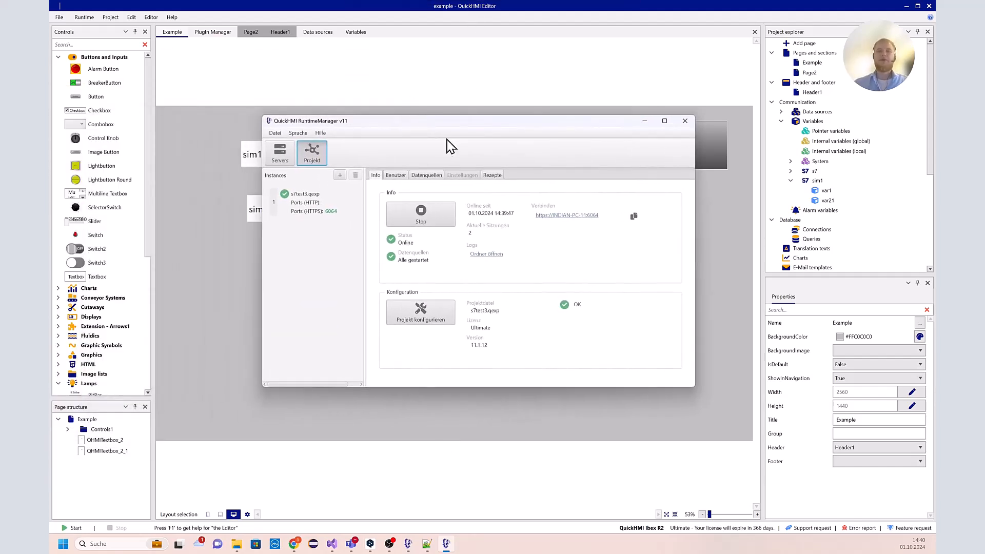
Stop the running s7test3.qexp instance and configure it to use the exported project file example.qexp.
click(419, 214)
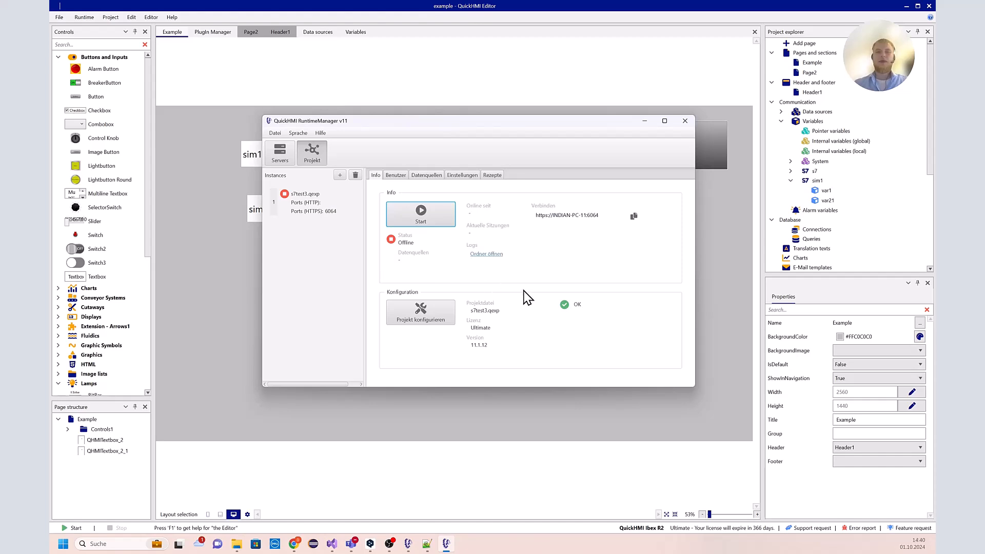
click(425, 331)
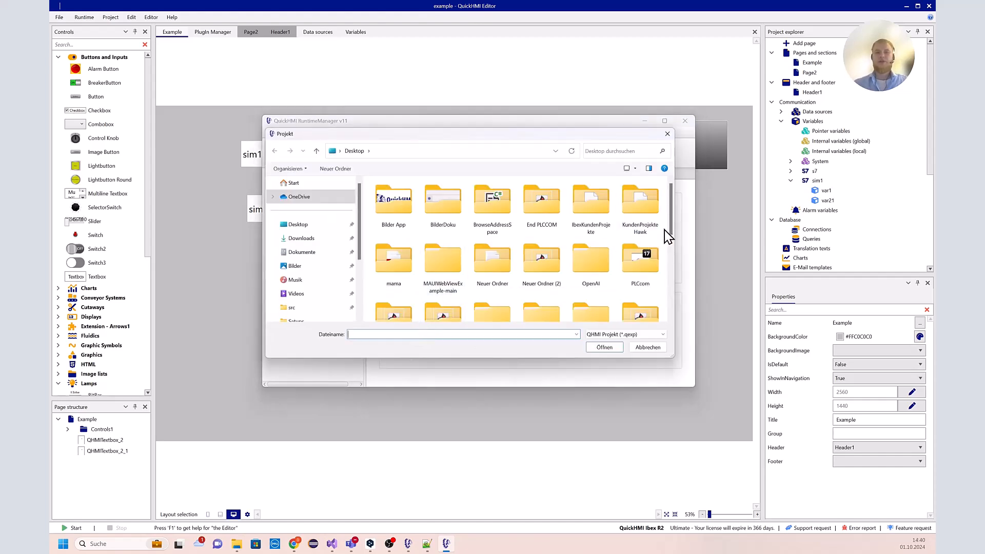
drag(671, 219, 668, 308)
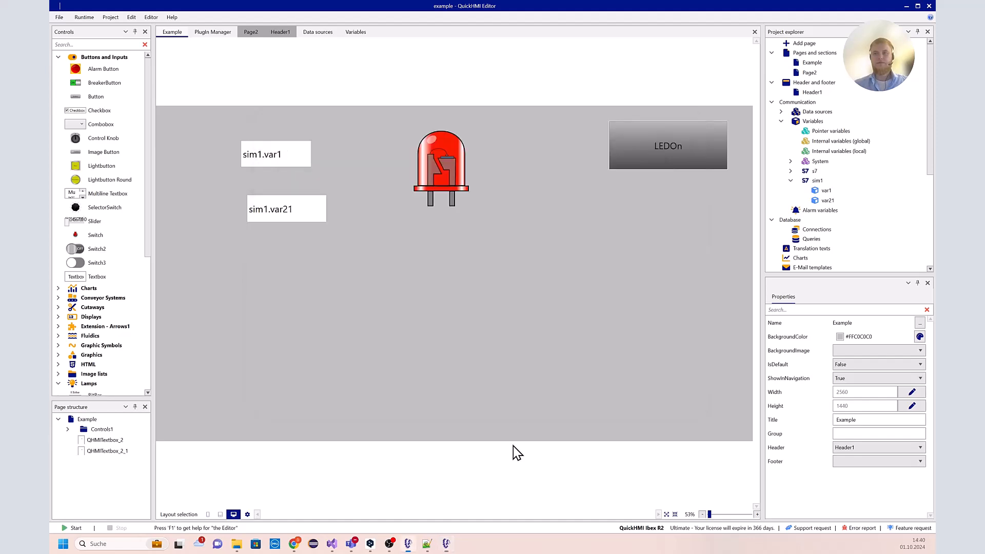
click(452, 544)
click(410, 314)
click(607, 349)
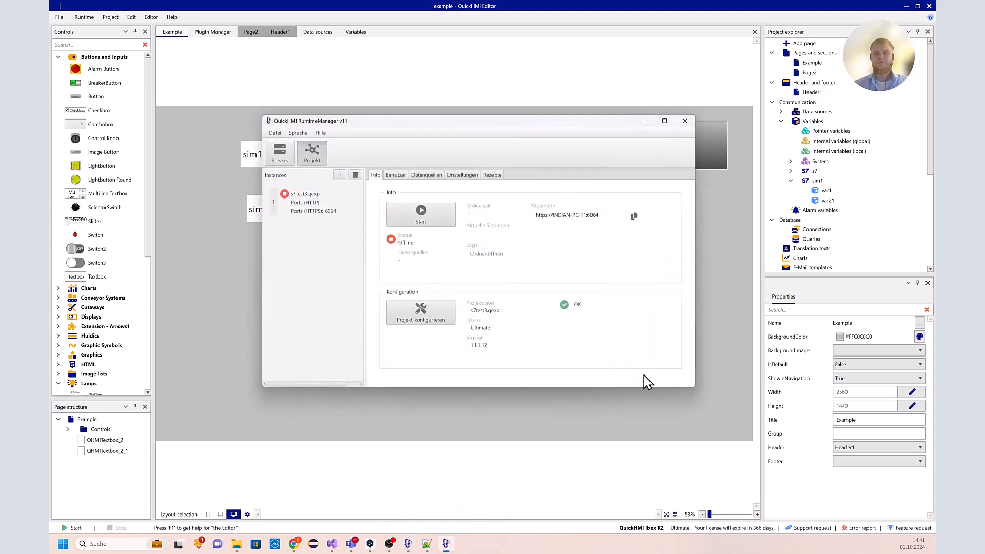
key(space)
click(645, 345)
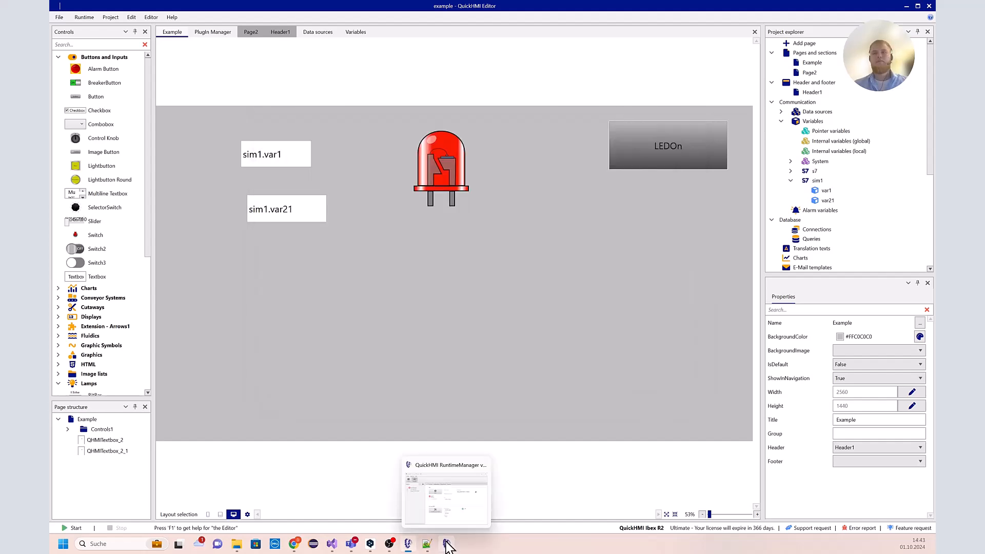
click(447, 543)
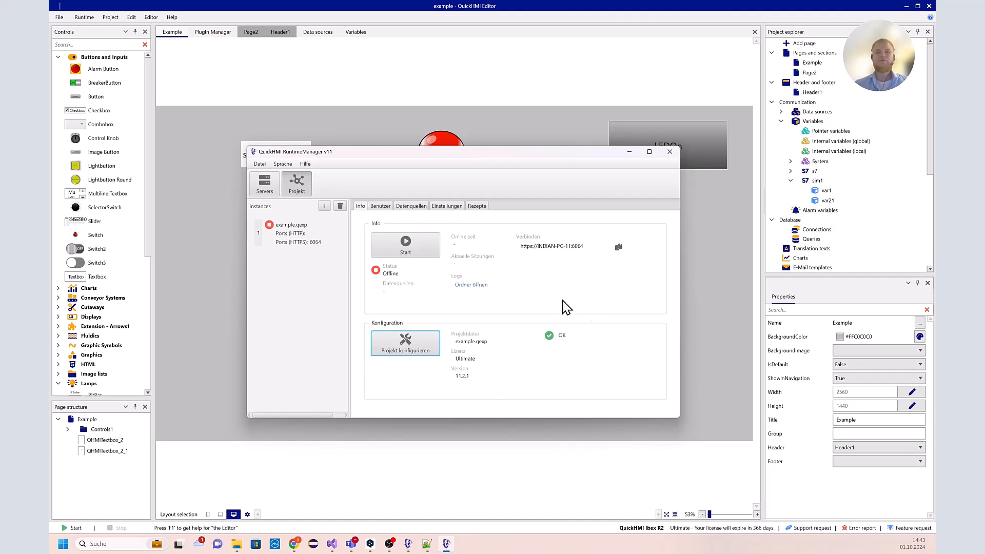
Start the example.qexp instance and open its HTTPS connection link on port 6064 in the browser.
click(419, 251)
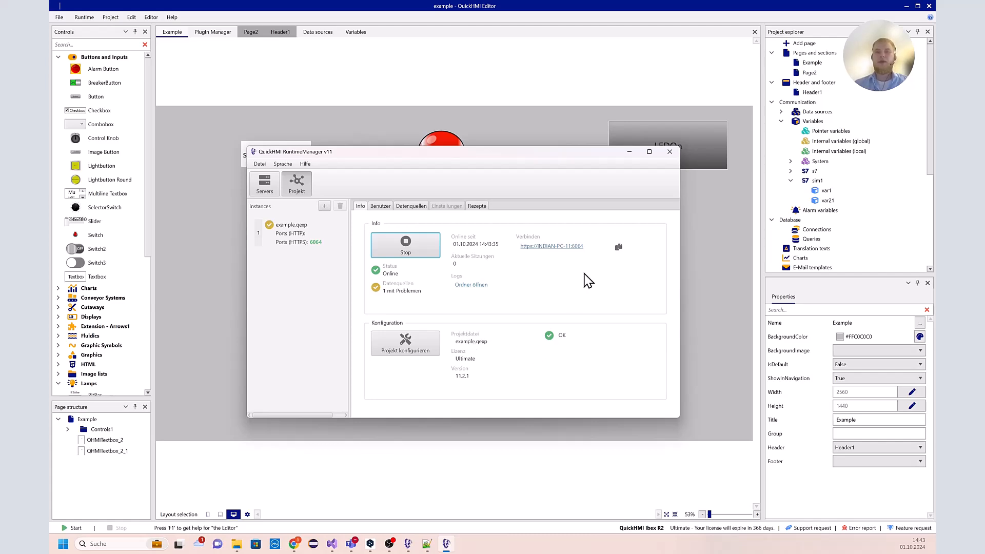
click(544, 247)
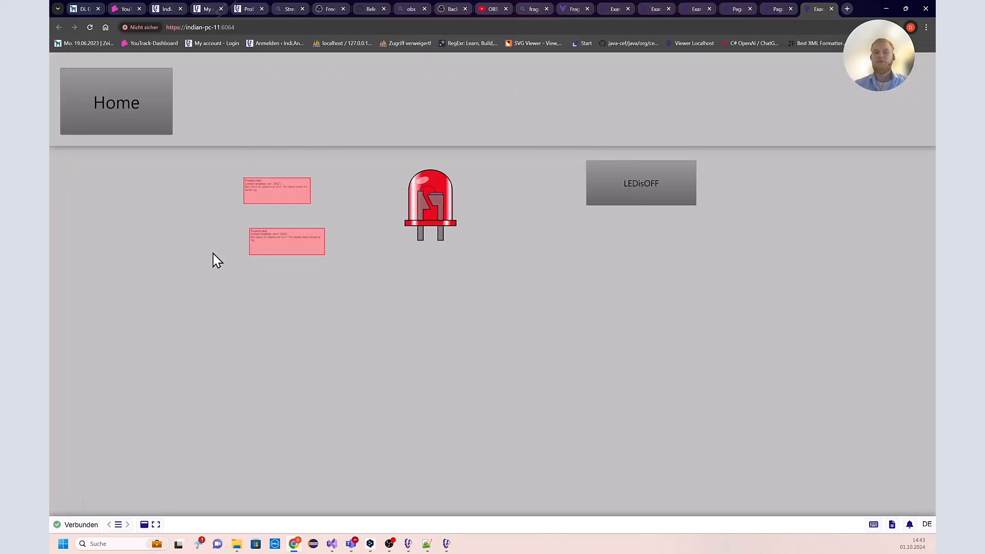
Close the QuickHMI Runtime Manager and switch back to the QuickHMI Editor.
click(449, 544)
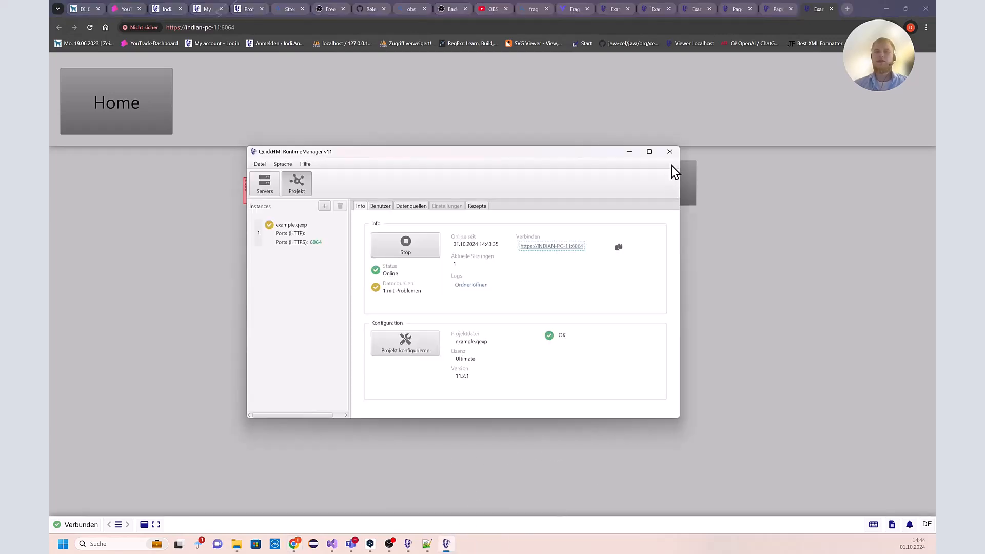
click(669, 152)
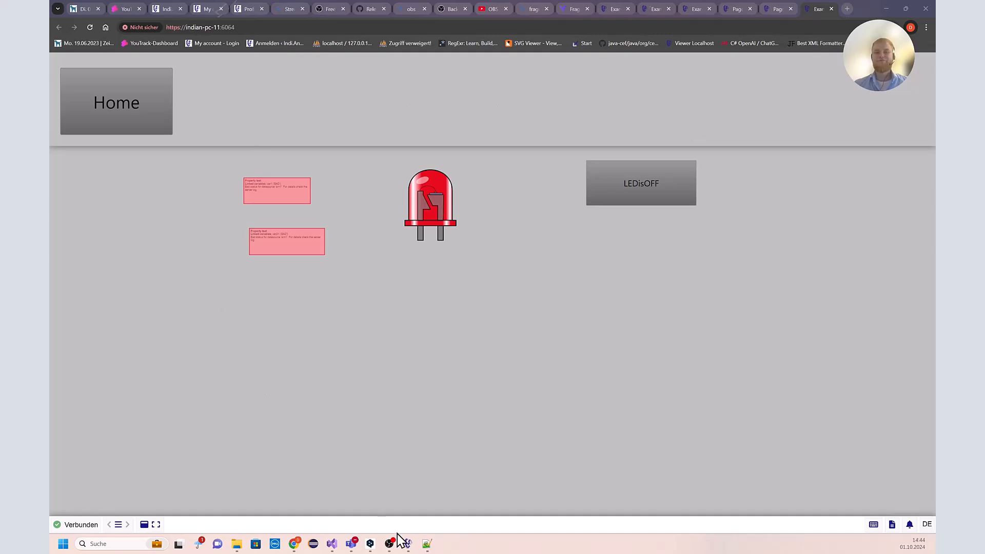
click(408, 543)
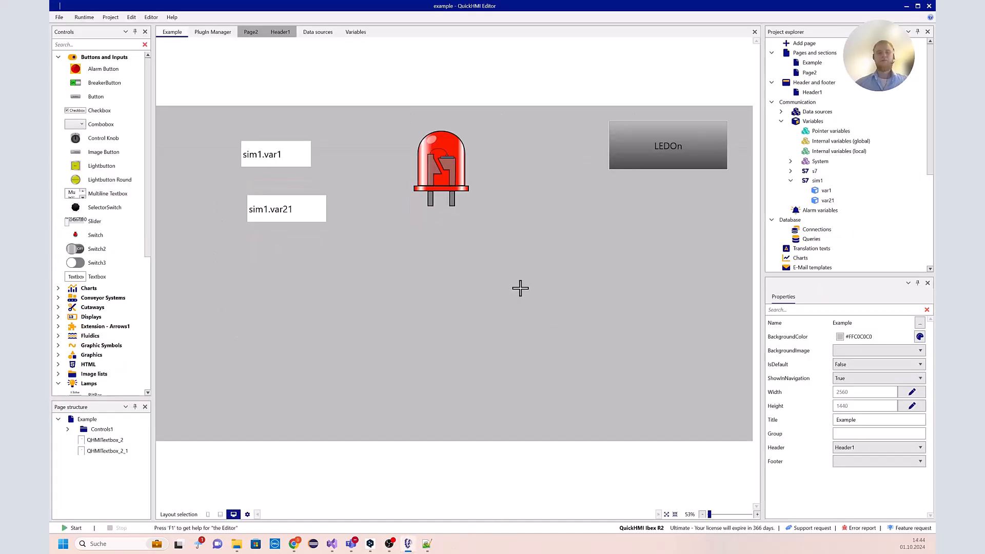